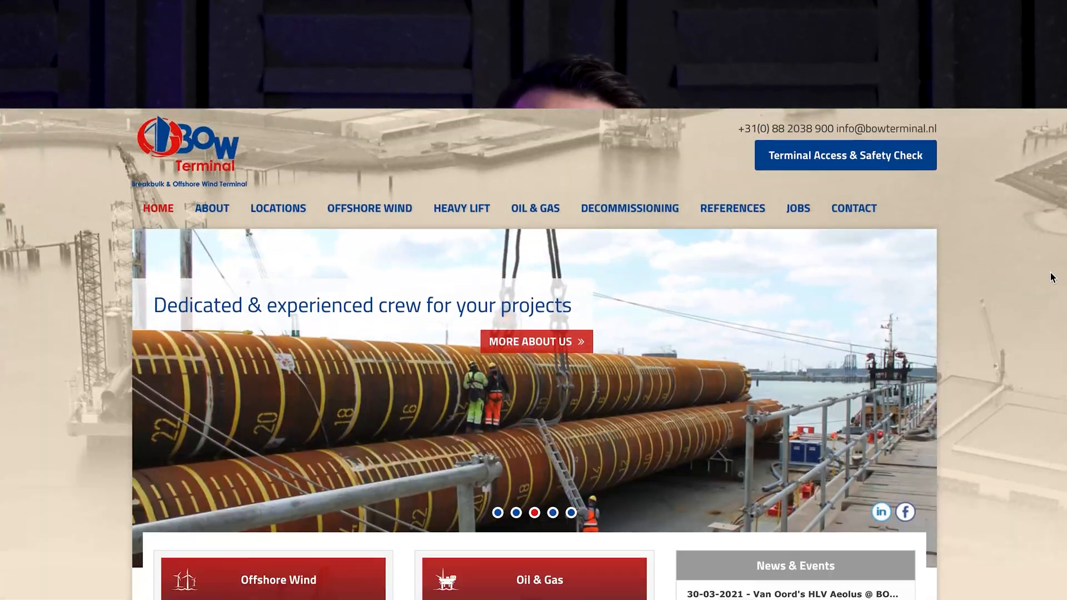
scroll(1052, 278, "down", 3)
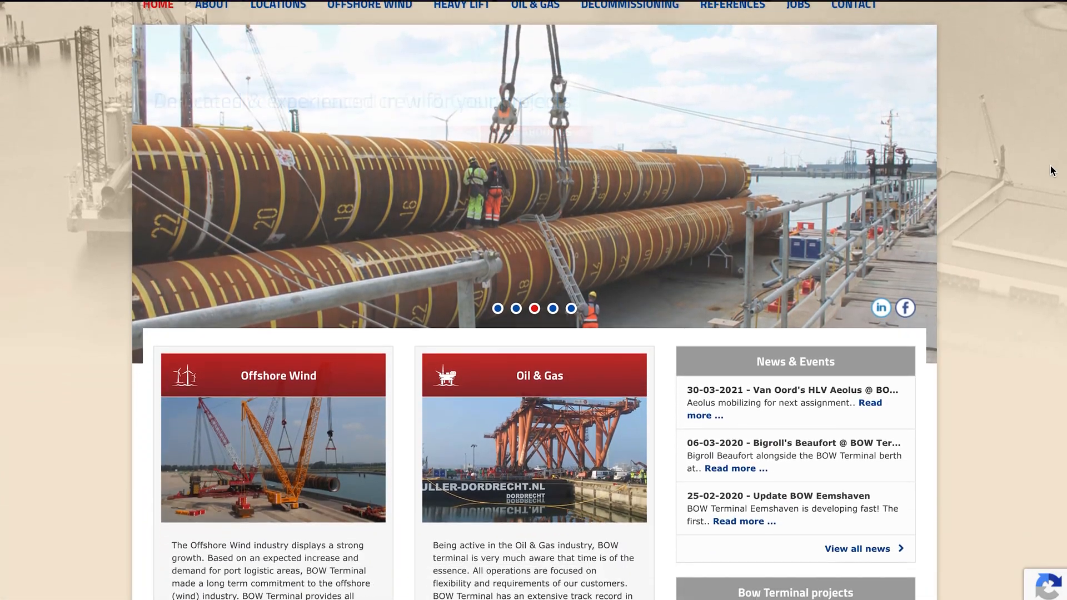
scroll(1052, 170, "down", 5)
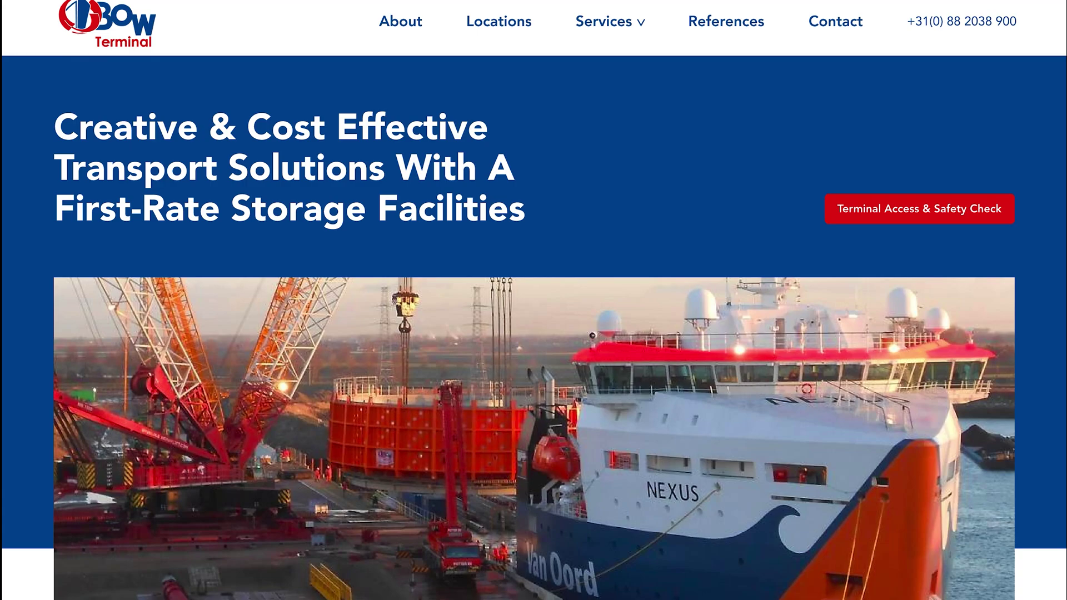
scroll(534, 333, "down", 6)
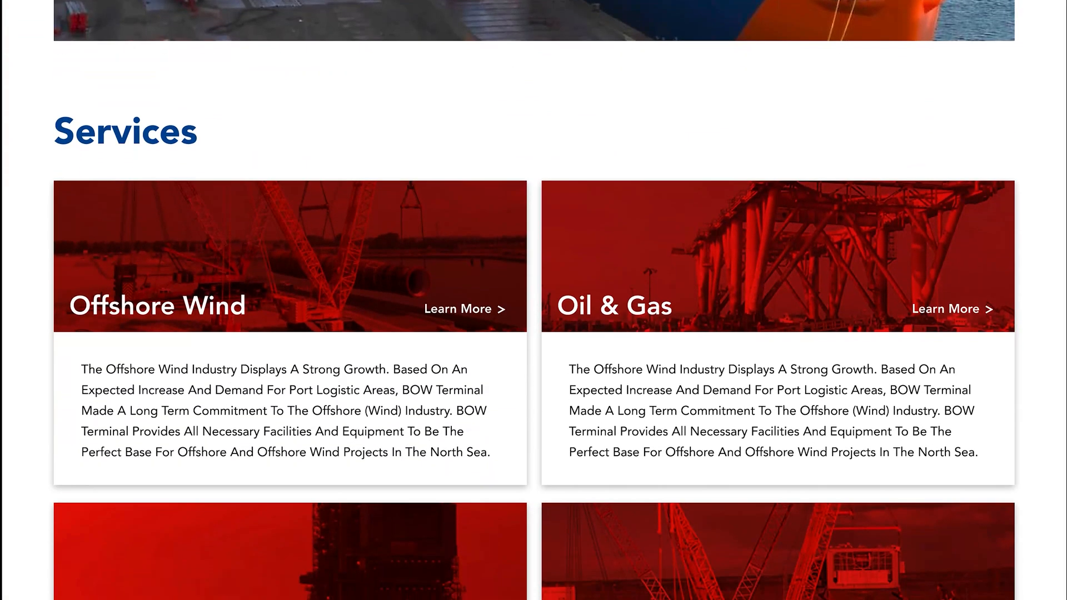
scroll(534, 333, "down", 5)
scroll(534, 334, "down", 3)
scroll(534, 334, "down", 4)
scroll(533, 334, "down", 3)
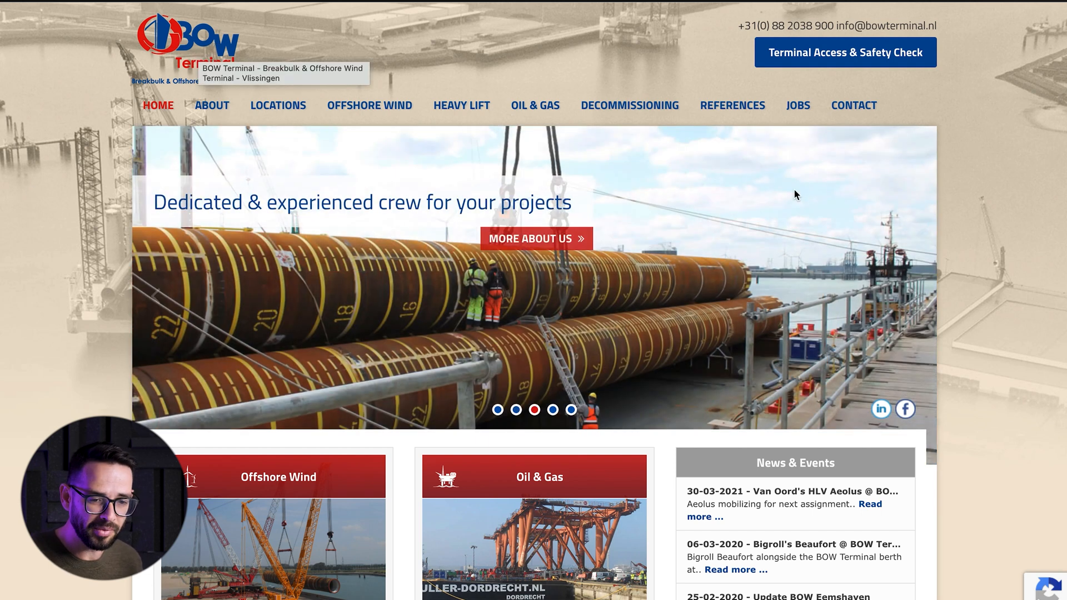
scroll(986, 209, "down", 5)
scroll(986, 210, "down", 3)
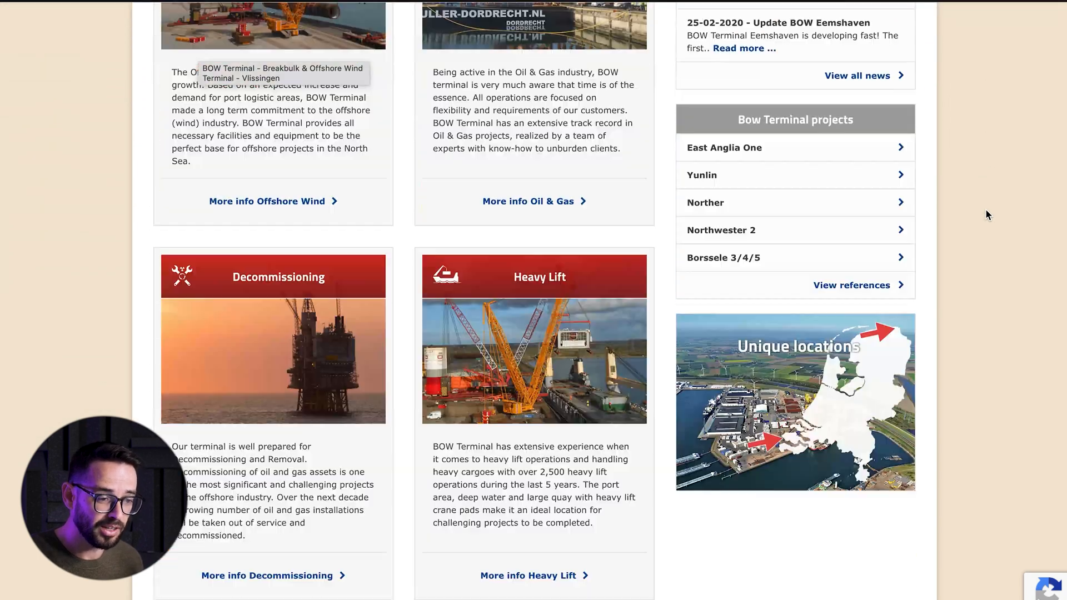
scroll(986, 209, "up", 8)
scroll(987, 216, "up", 1)
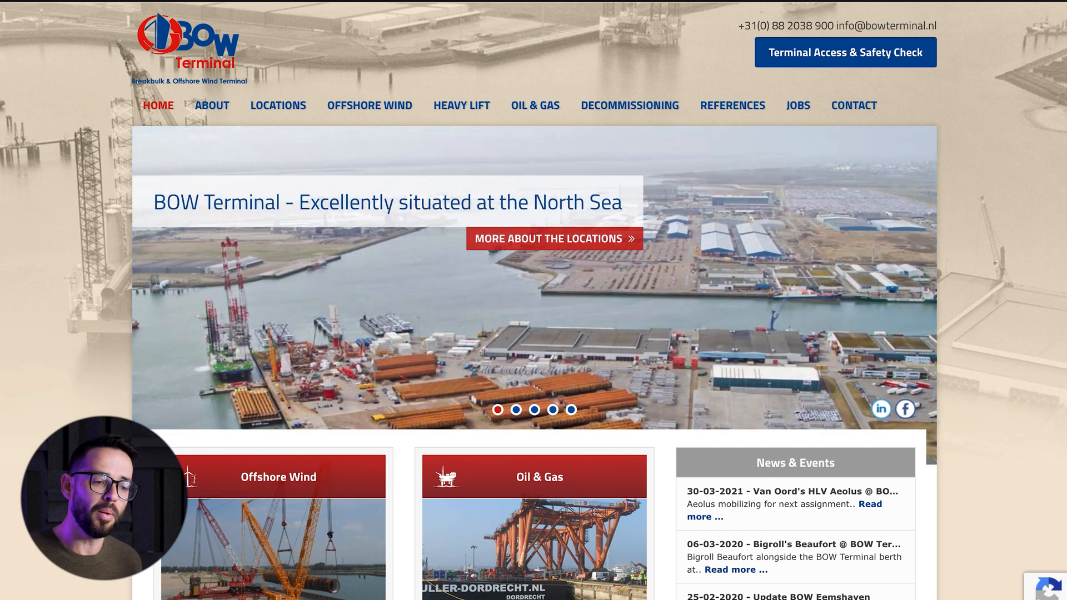
scroll(549, 333, "down", 5)
scroll(550, 250, "down", 3)
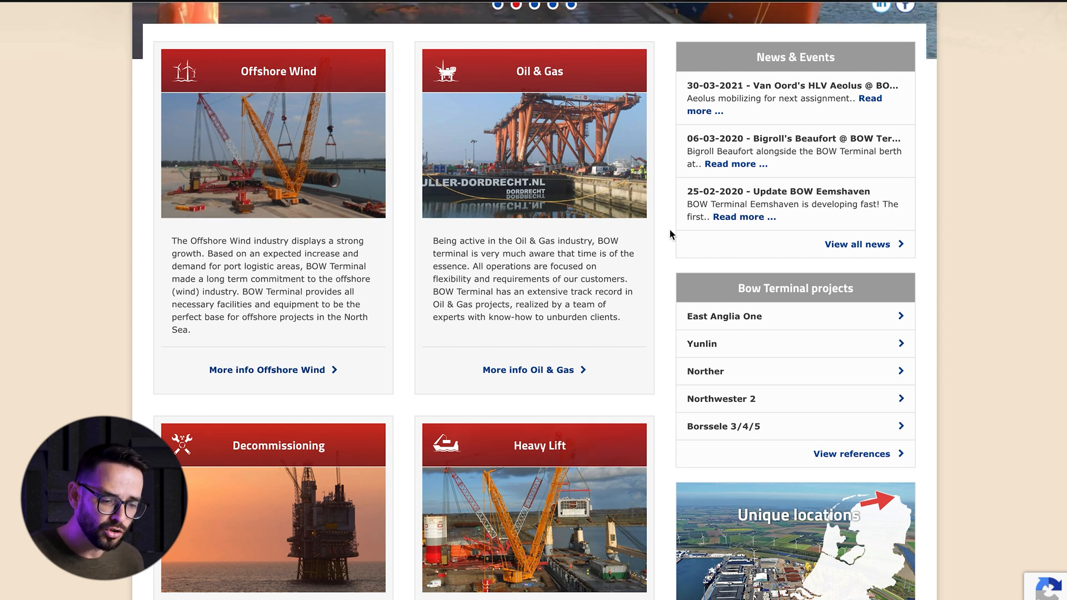
scroll(667, 226, "down", 3)
scroll(665, 215, "down", 3)
scroll(664, 215, "down", 2)
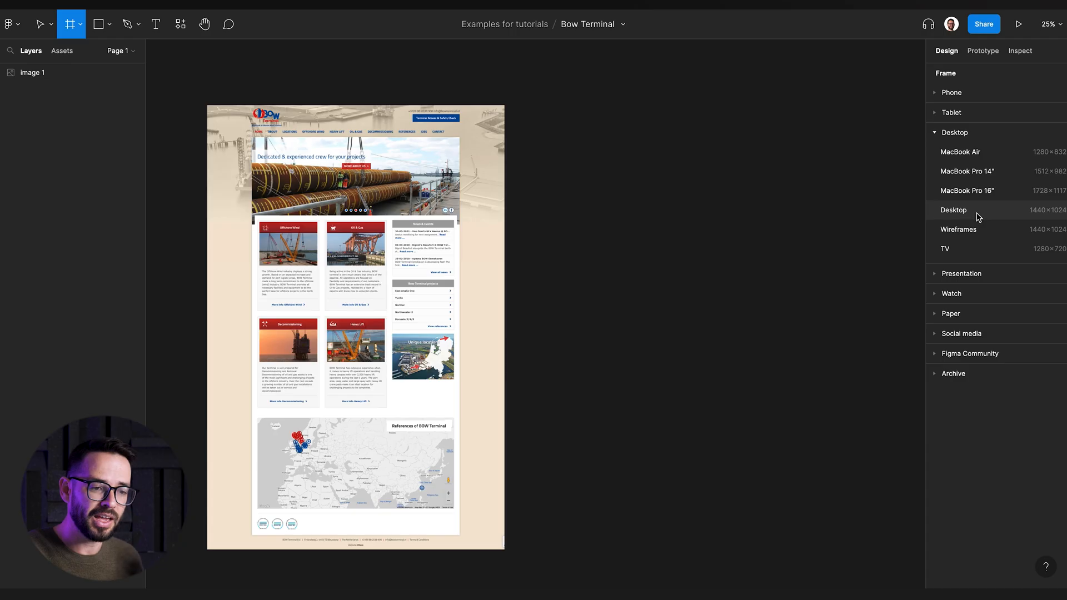
Add a 1440×1024 Desktop frame and place it beside the site screenshot.
left_click(956, 211)
left_click_drag(531, 237, 559, 102)
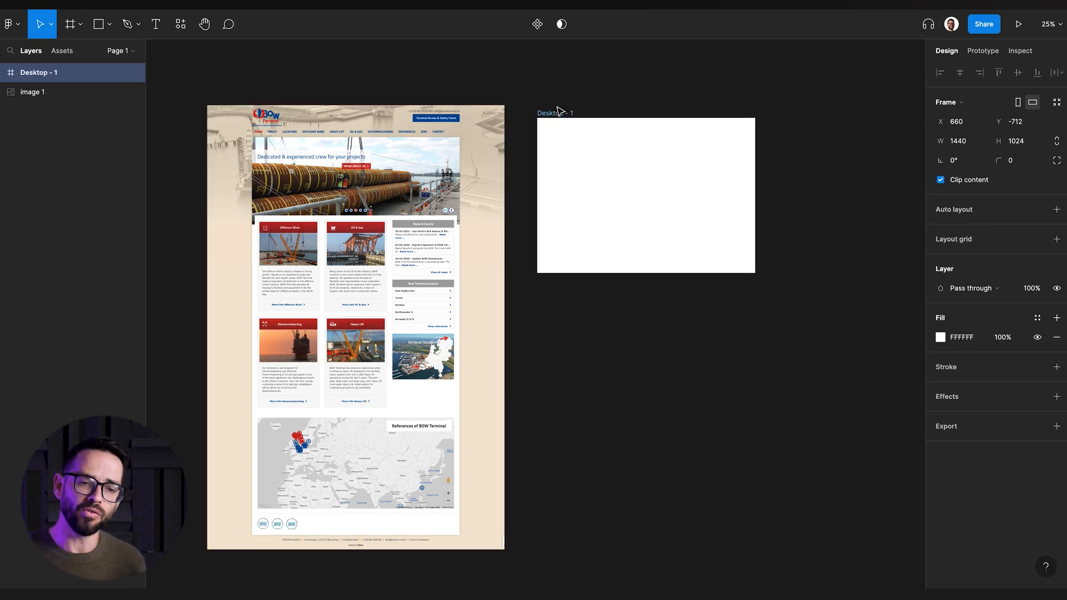
Give the frame a layout grid of 12 centred columns, each 90 px wide.
left_click(1057, 239)
left_click(940, 259)
left_click(813, 261)
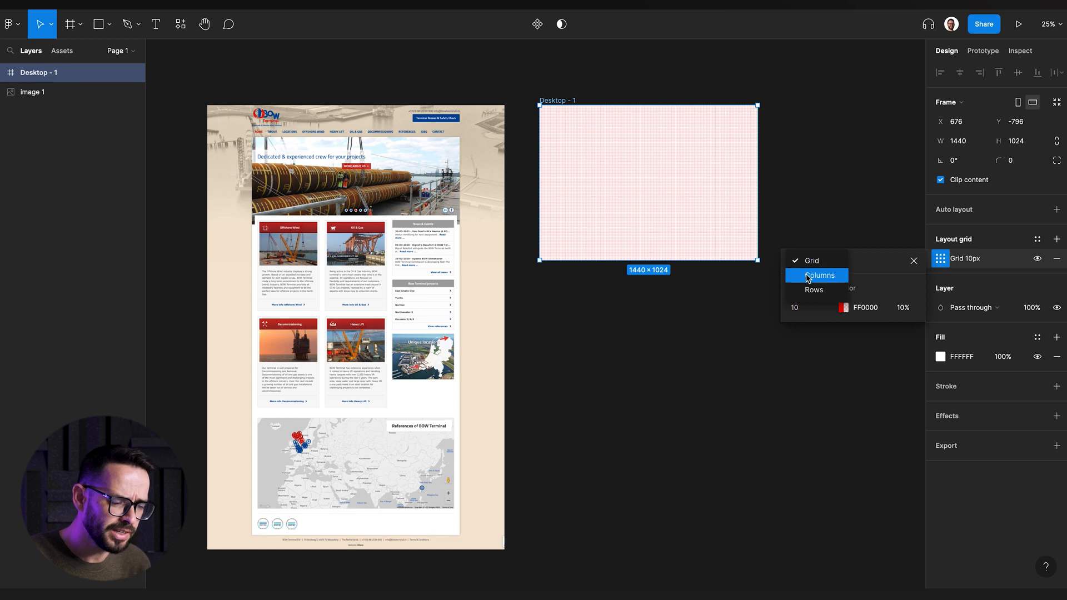
left_click(801, 307)
key("Up")
key("Up")
key("Up")
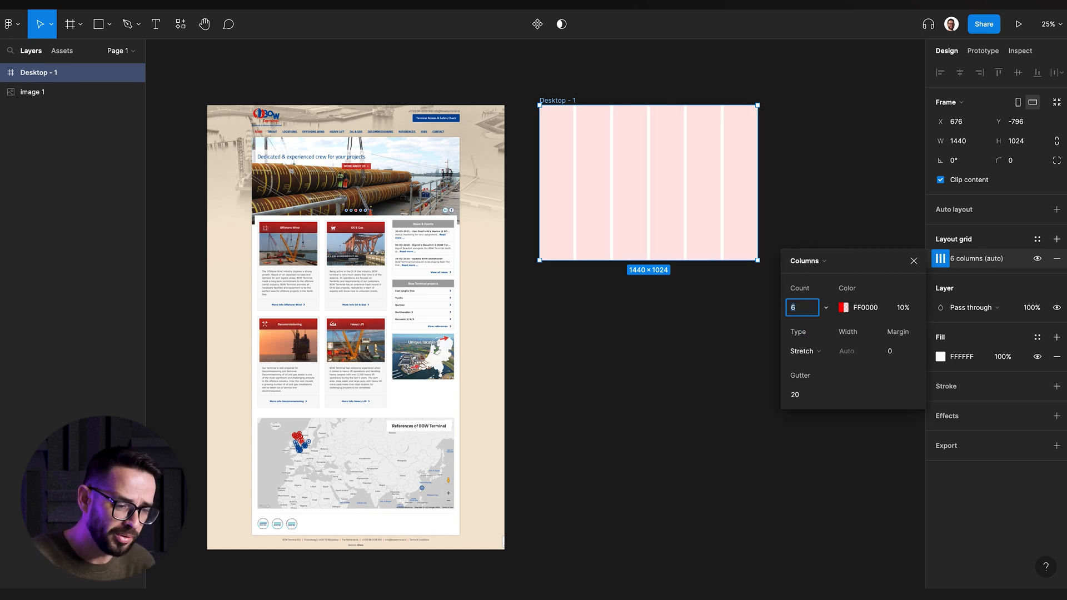
key("Up")
key("Up")
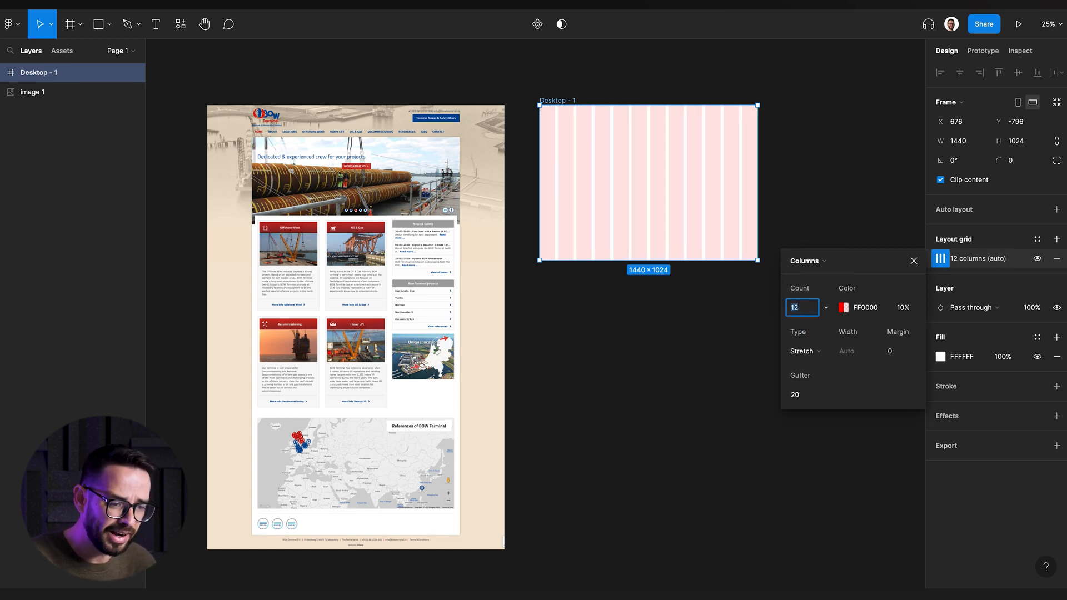
left_click(802, 351)
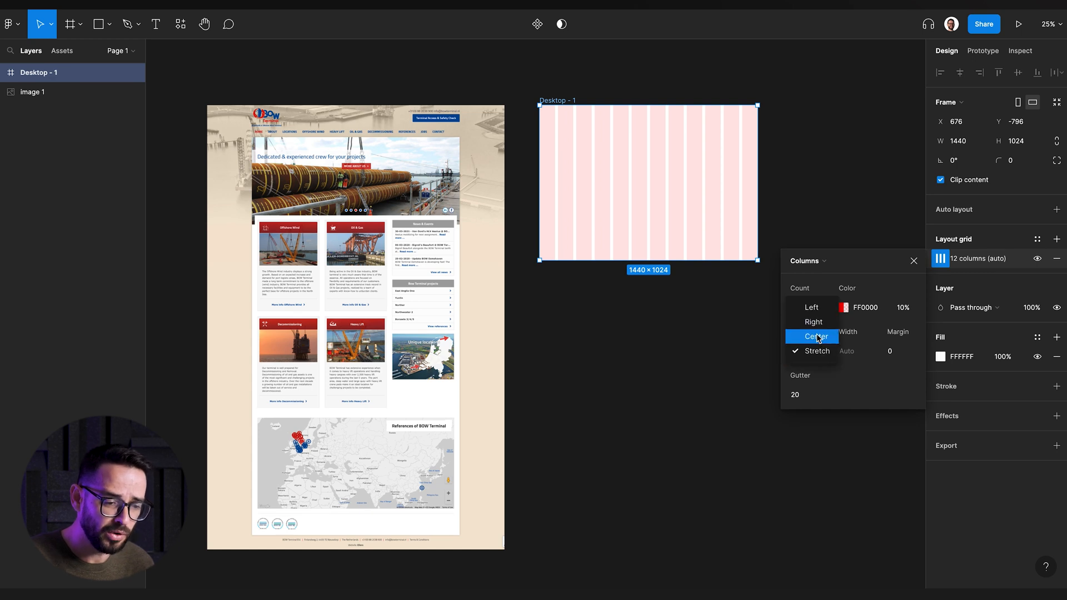
left_click(813, 337)
left_click(849, 351)
type("90")
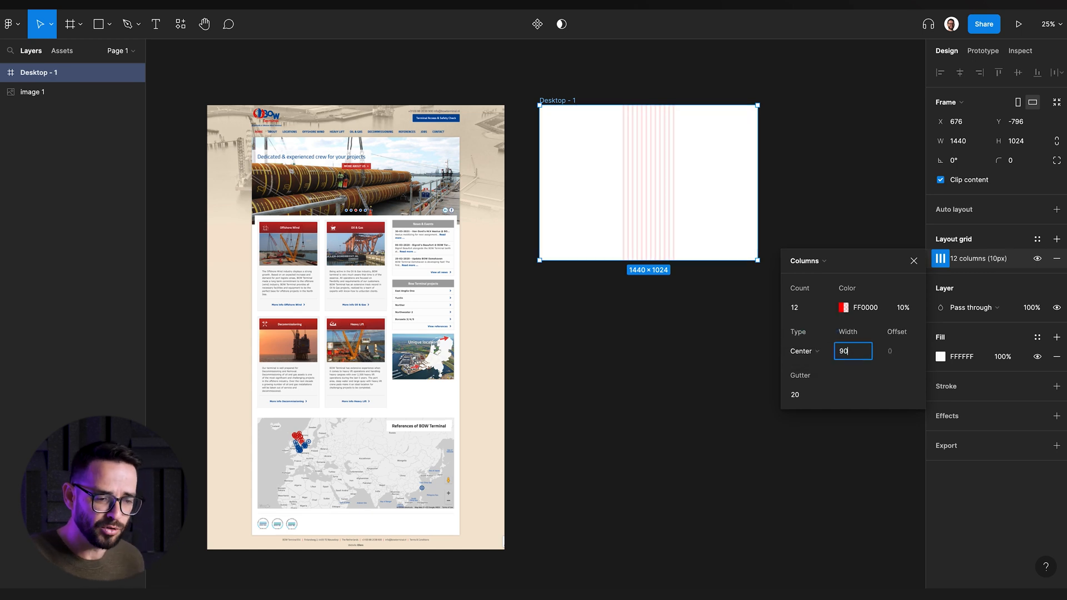
key("Tab")
left_click(913, 260)
left_click(813, 241)
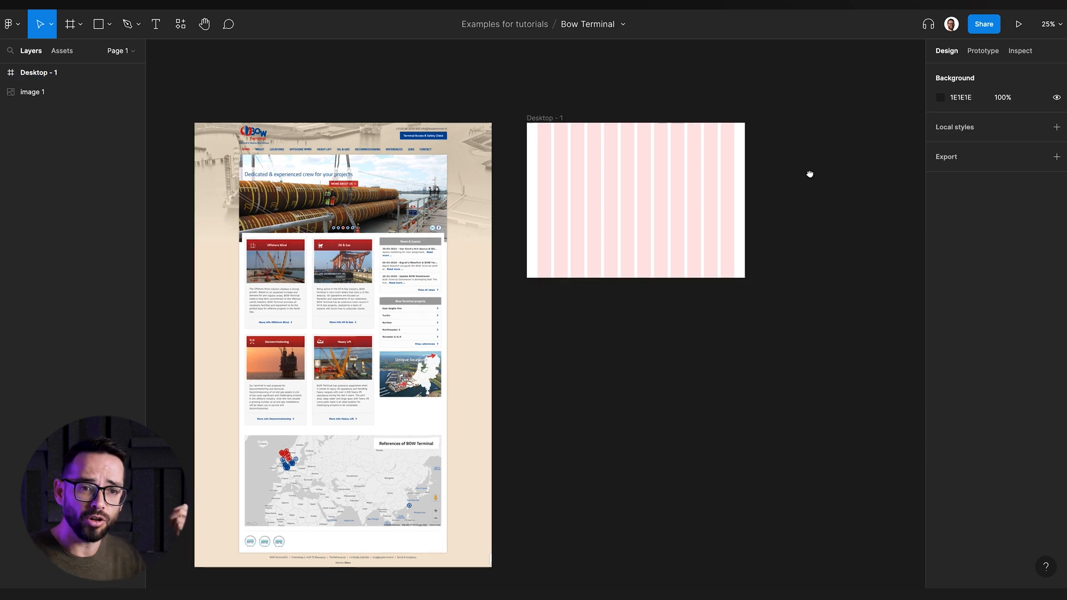
scroll(574, 171, "up", 5)
scroll(574, 172, "up", 3)
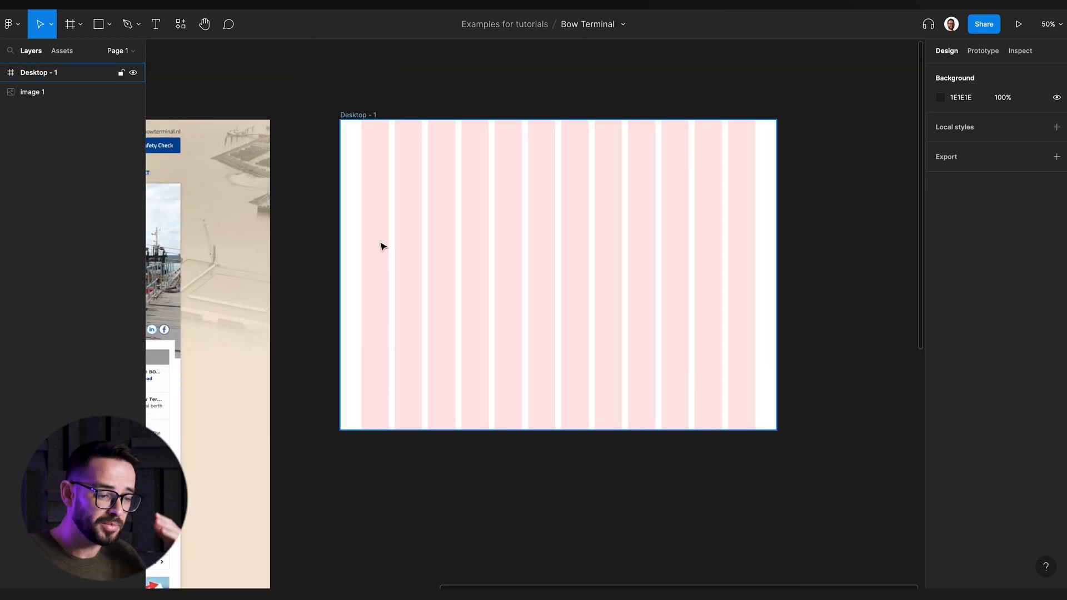
Draw the full-width hero rectangle across the top of the frame.
key("r")
left_click_drag(340, 120, 777, 336)
mouse_move(47, 110)
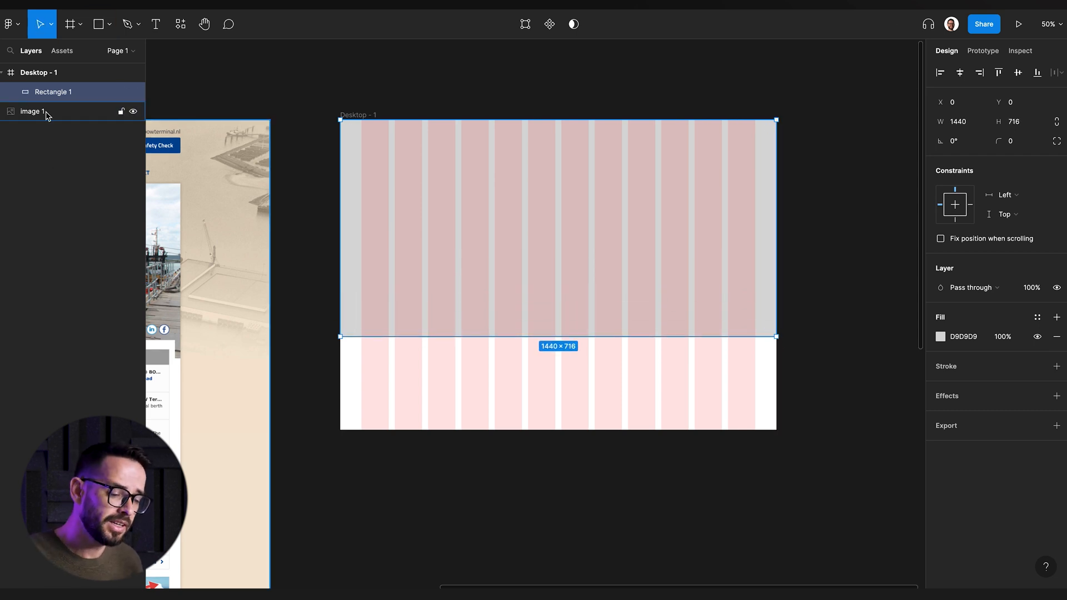
Fill the hero rectangle with the site's blue 004896 via the eyedropper.
left_click(98, 182)
double_click(367, 174)
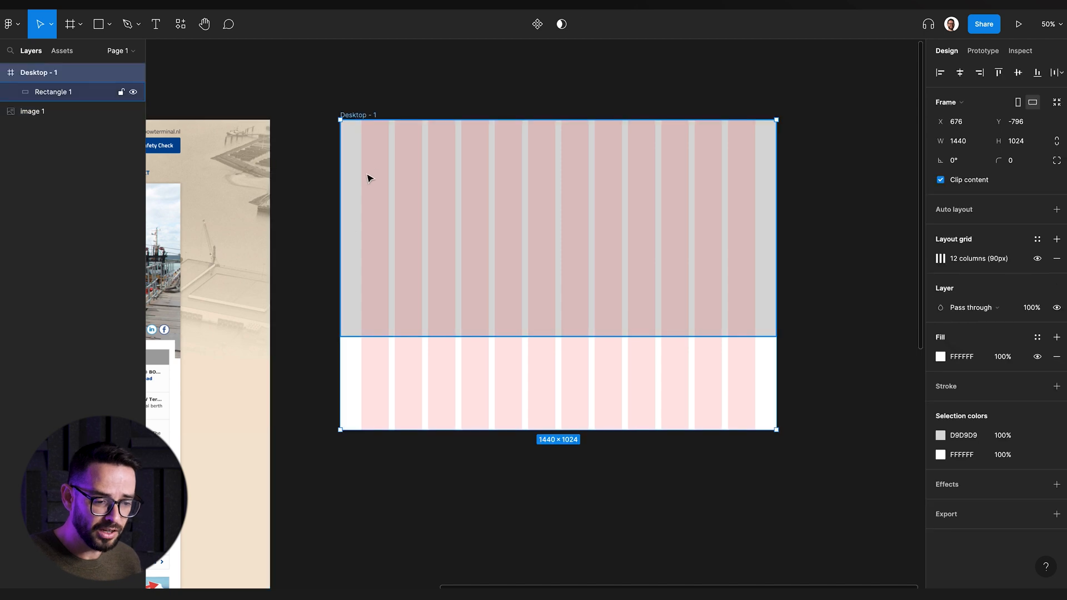
left_click_drag(286, 90, 475, 124)
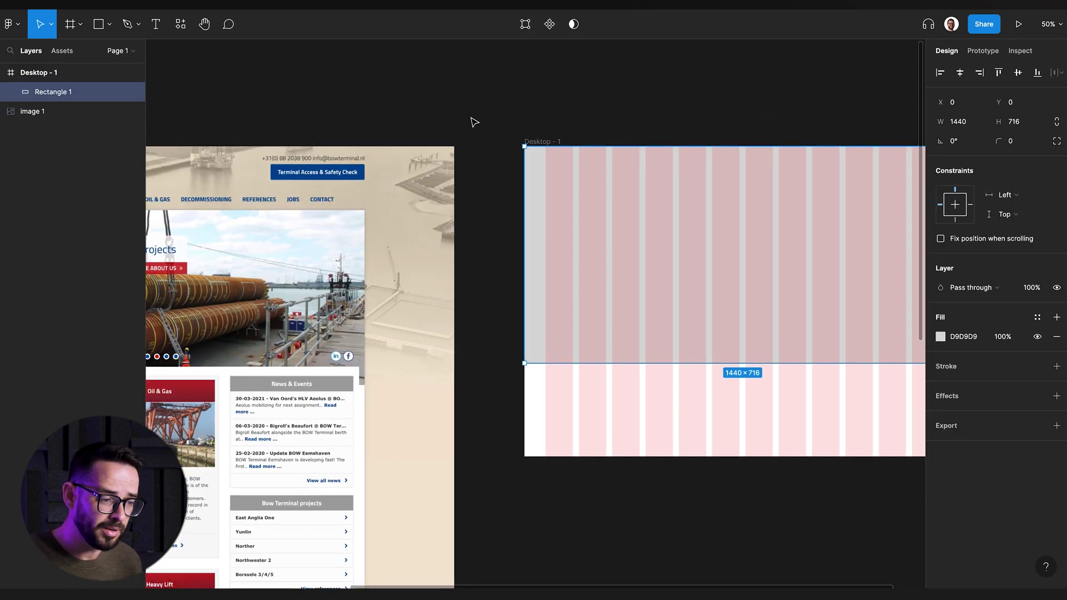
key("i")
left_click(283, 172)
left_click(622, 108)
scroll(448, 114, "right", 5)
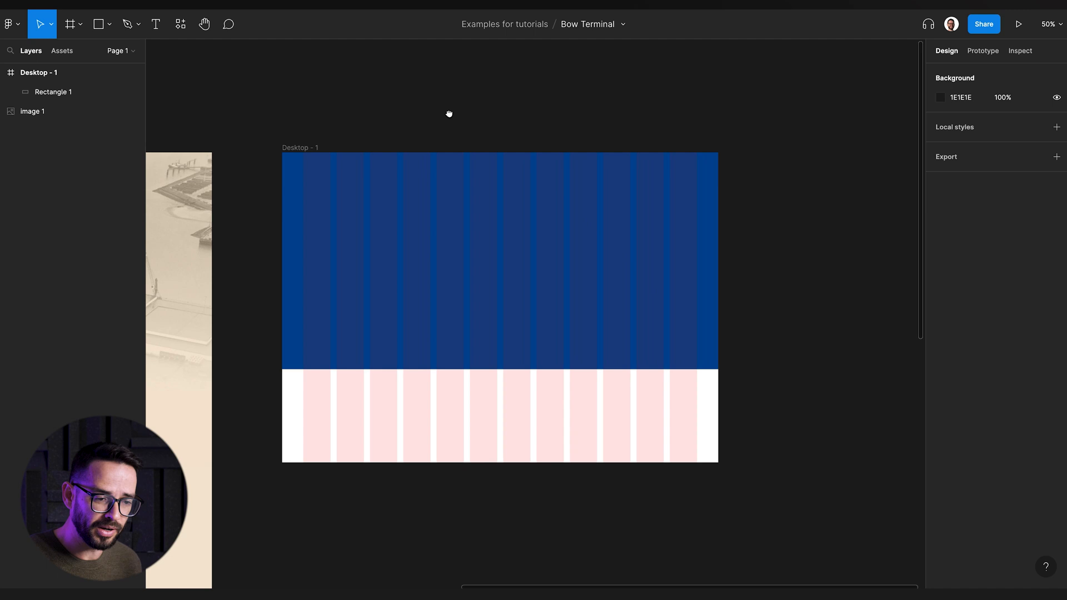
Draw a 1440×94 nav-bar strip across the top of the frame.
left_click(457, 285)
key("r")
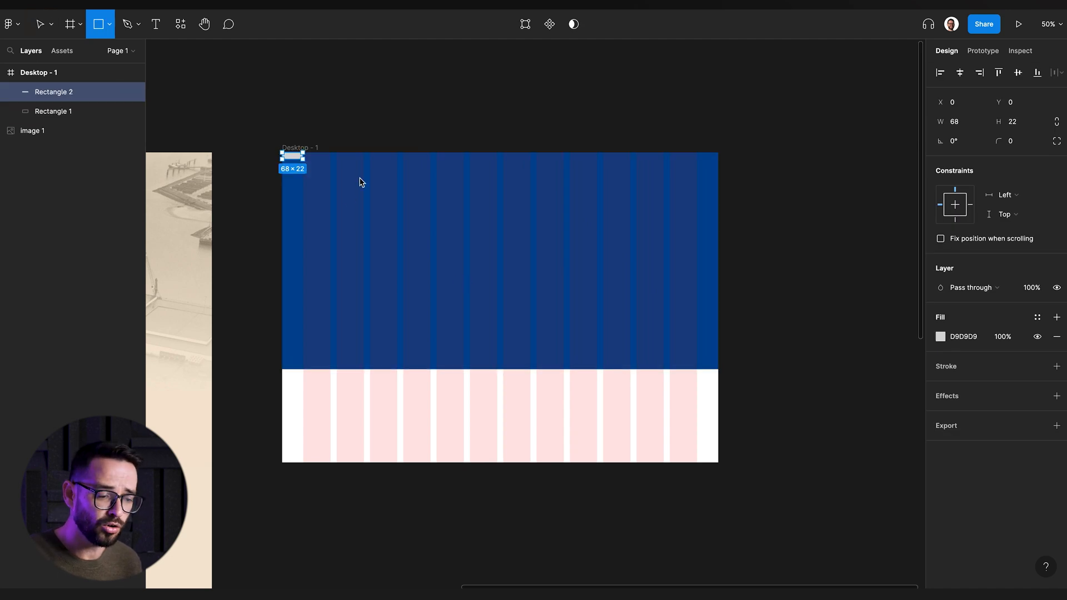
left_click_drag(282, 154, 720, 183)
key("v")
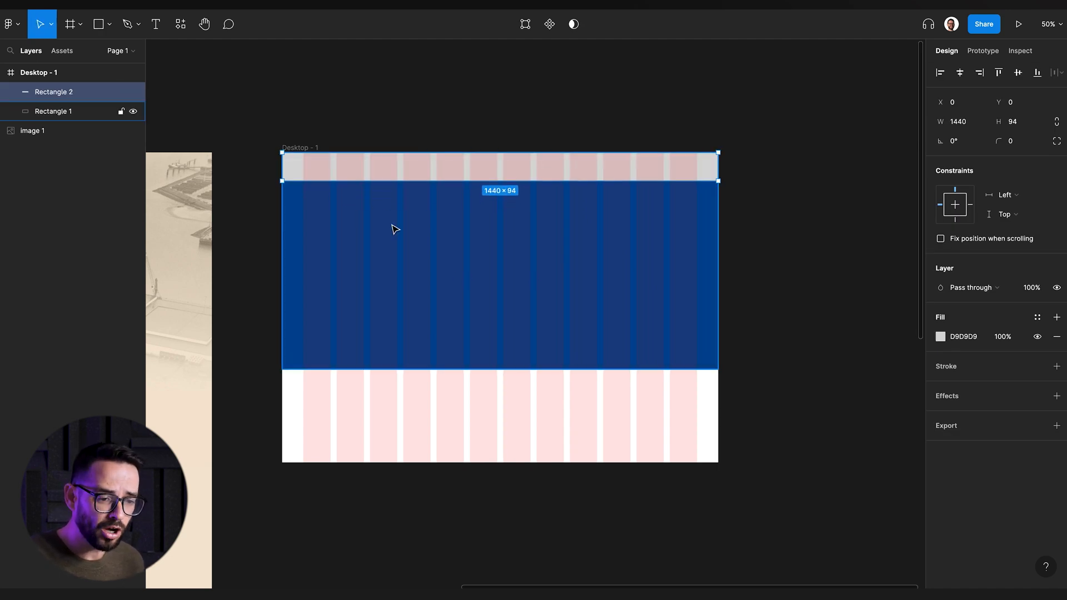
scroll(450, 292, "left", 5)
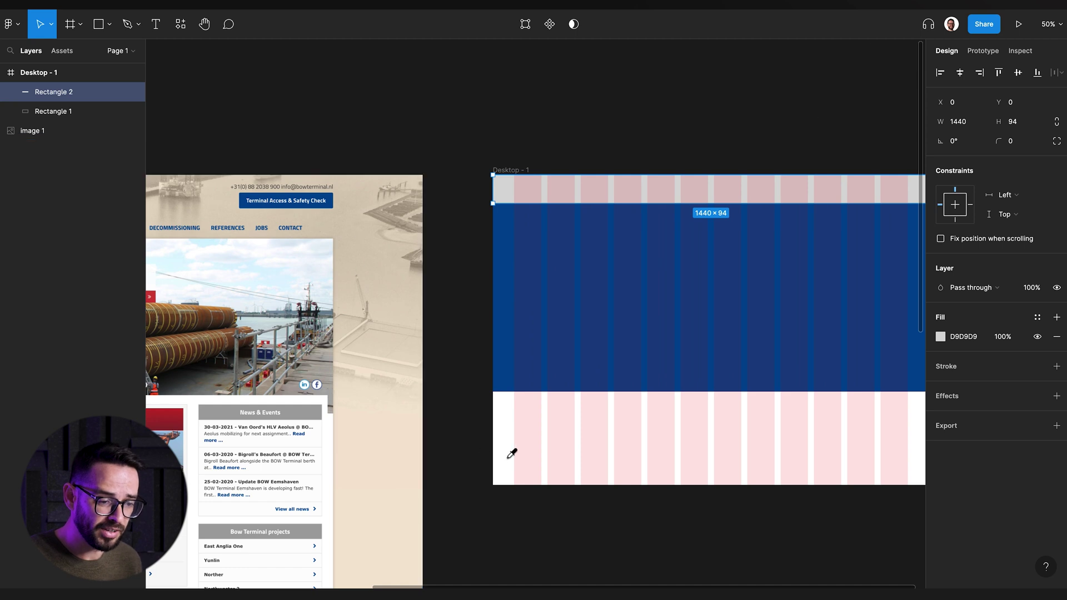
Paste the BOW Terminal logo, shrink it to 136×84 and nudge it to the nav bar's left end.
key("ctrl+v")
mouse_move(331, 132)
left_mouse_down()
mouse_move(599, 229)
mouse_move(560, 208)
left_mouse_up()
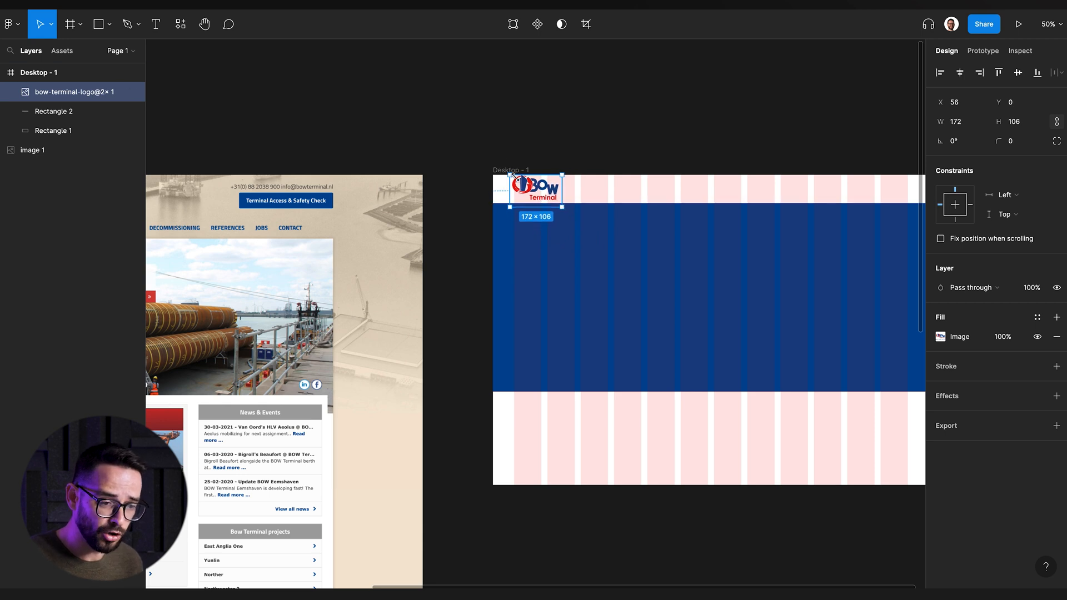
left_click_drag(511, 176, 520, 183)
key("shift+0")
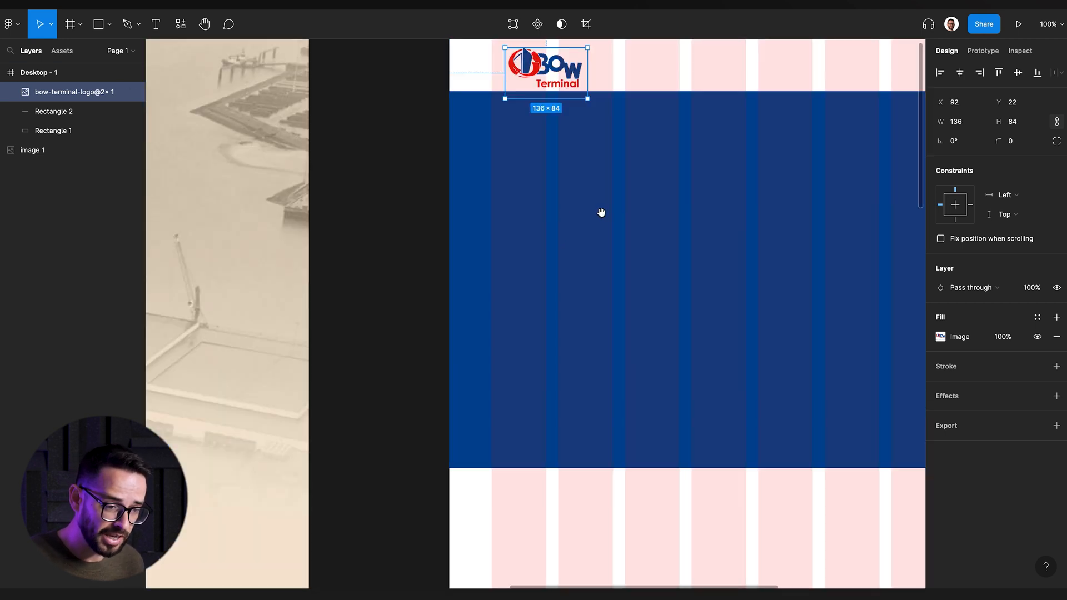
scroll(583, 251, "up", 3)
key("shift+Left")
key("shift+Up")
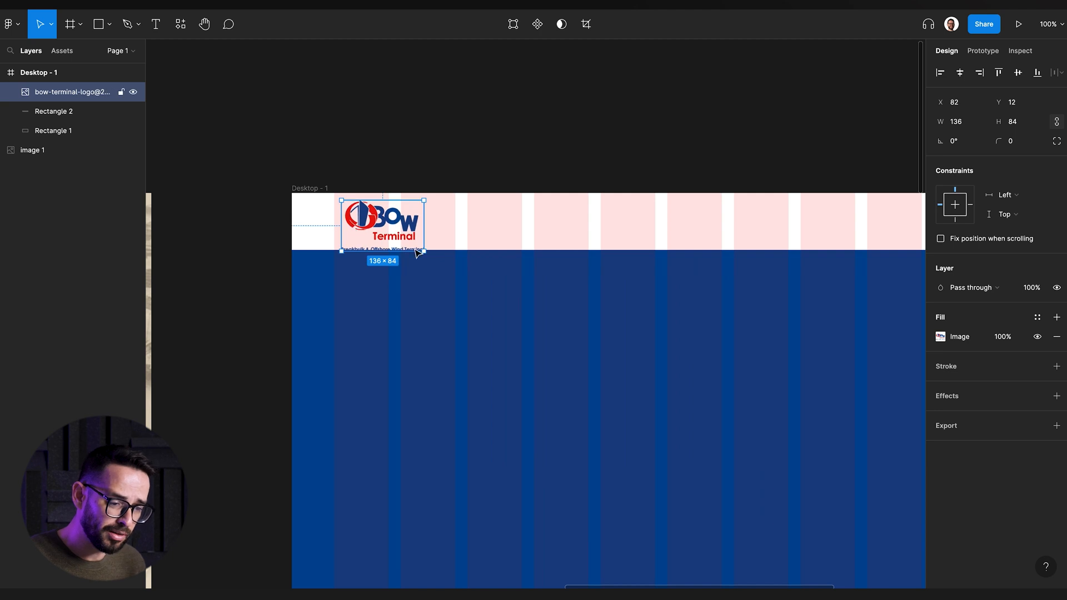
key("alt+Tab")
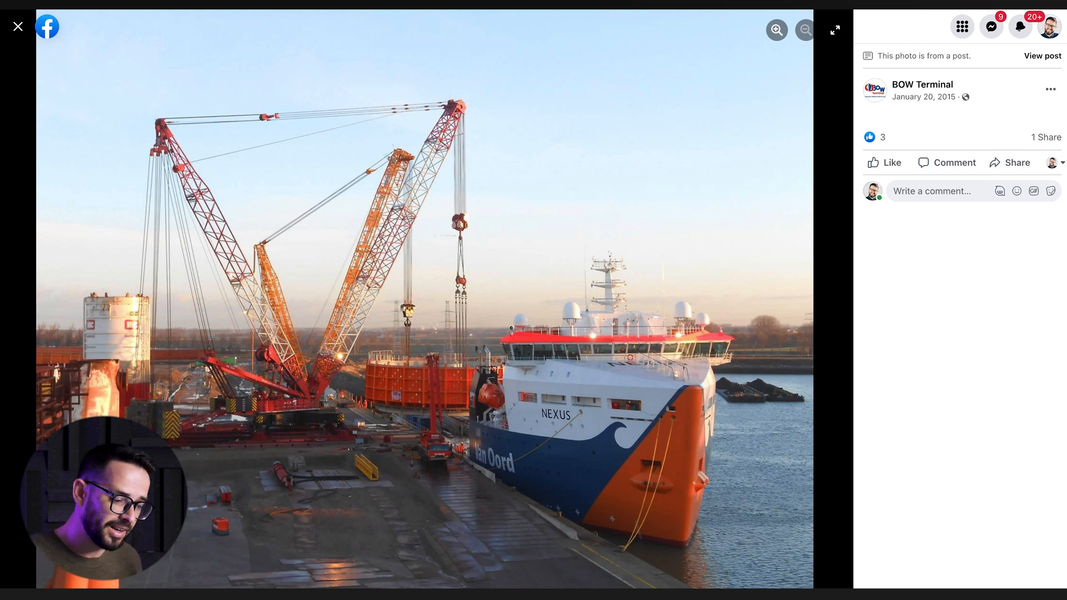
Paste the harbour ship photo into Figma and shrink it into the frame.
key("alt+Tab")
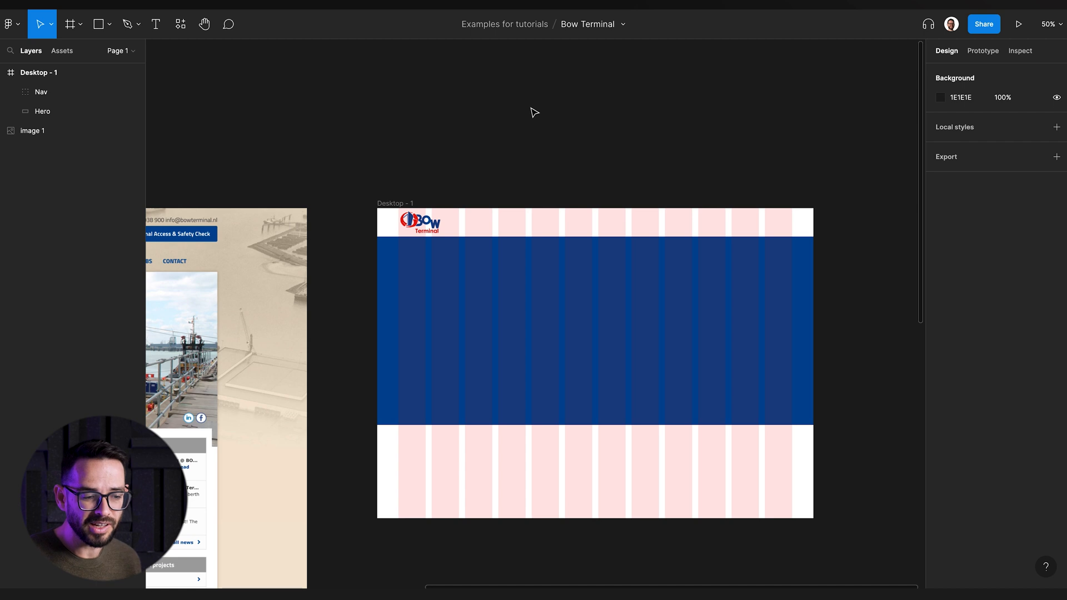
key("ctrl+v")
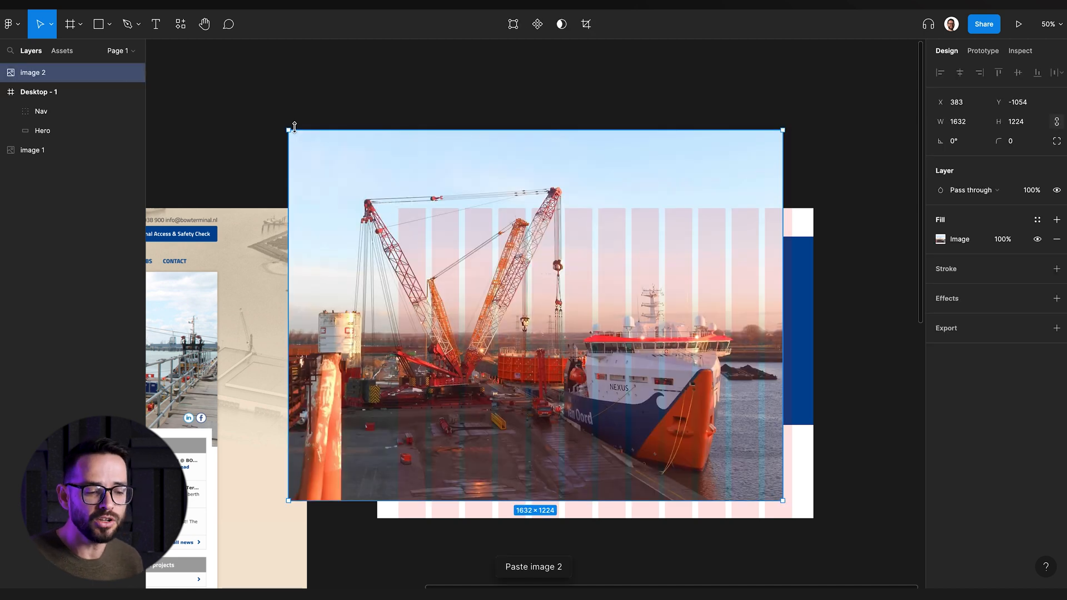
left_click_drag(288, 129, 573, 345)
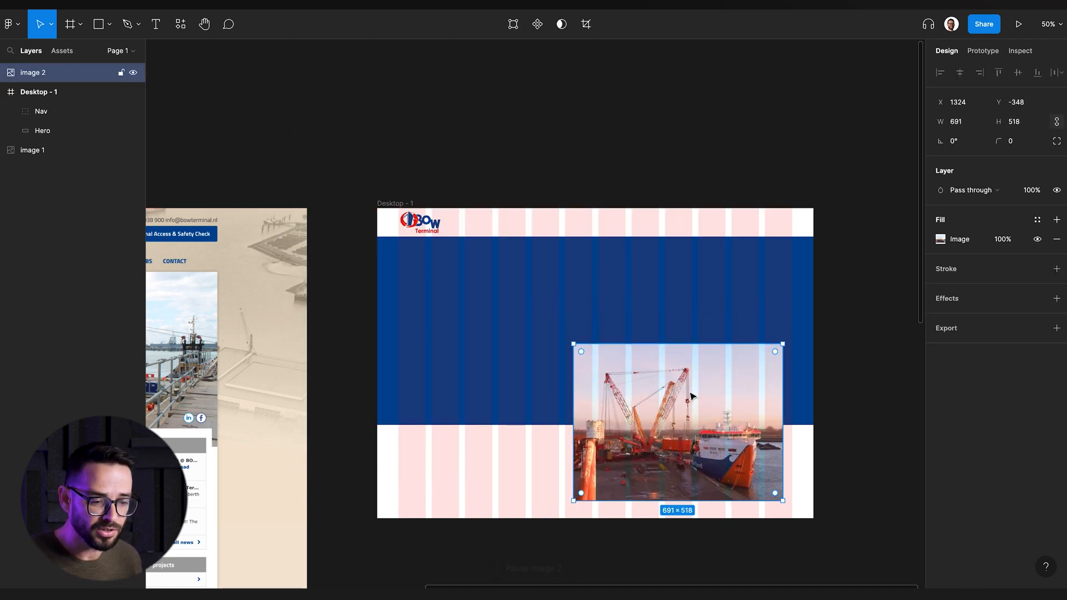
mouse_move(689, 398)
left_mouse_down()
mouse_move(585, 358)
mouse_move(590, 381)
left_mouse_up()
Draw a rectangle over the hero's right half and re-paste the photo above it.
key("r")
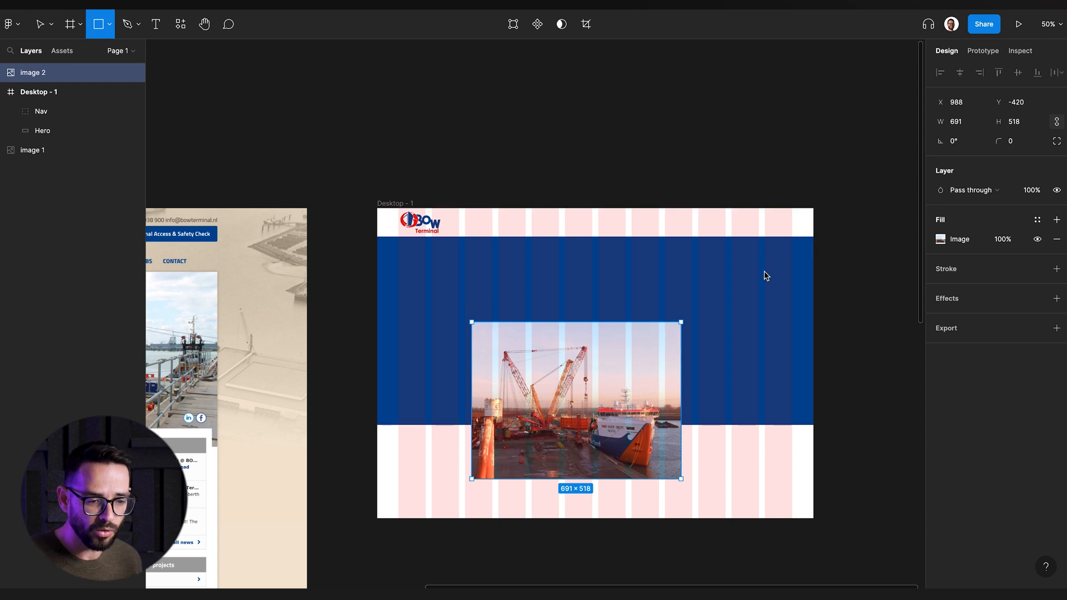
left_click_drag(813, 238, 604, 430)
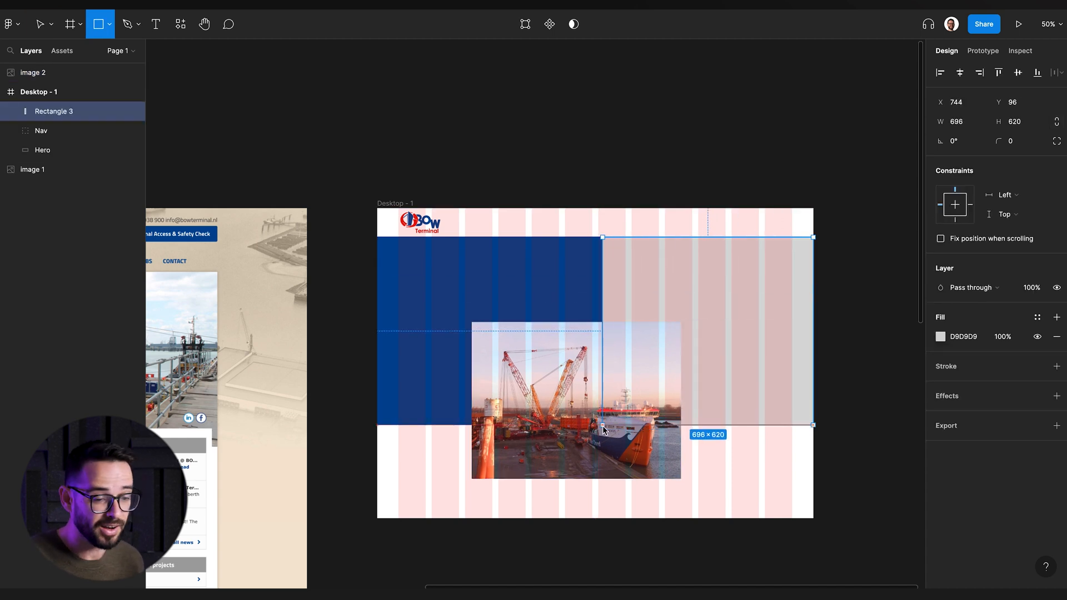
left_click_drag(604, 431, 598, 426)
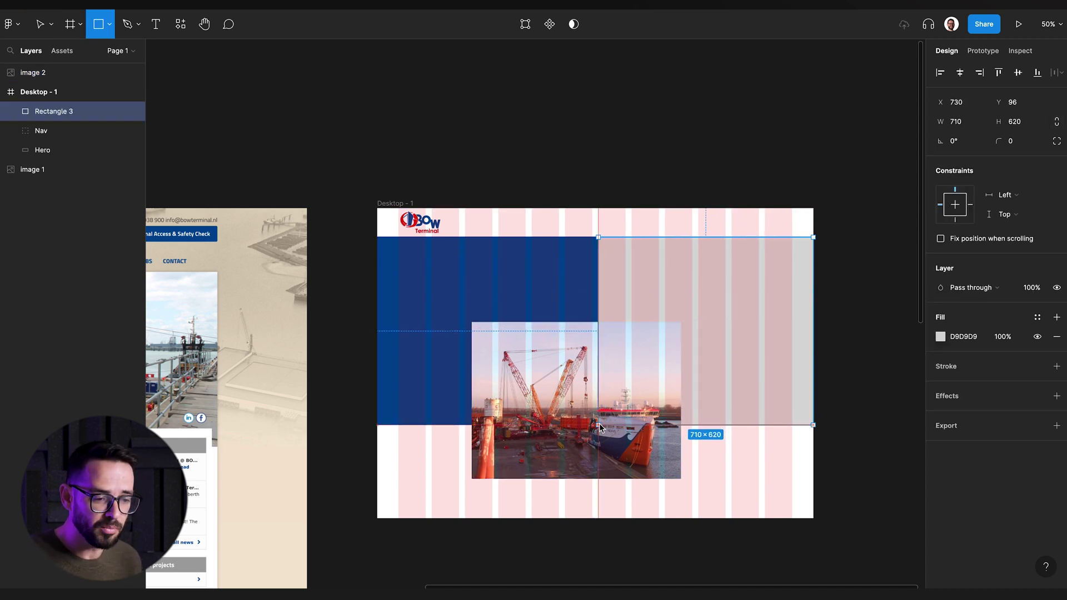
left_click(539, 452)
key("BackSpace")
left_click(715, 319)
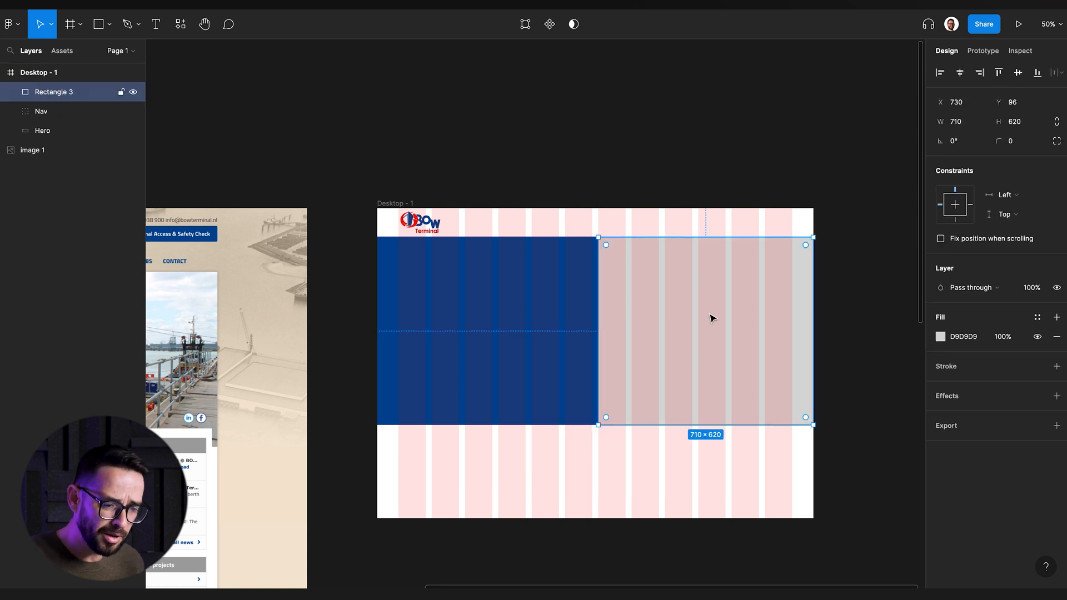
left_click(575, 387)
key("ctrl+v")
Mask the photo with the rectangle, then scale and reframe it inside the crop.
left_click_drag(583, 390, 650, 360)
left_click_drag(755, 298, 748, 283)
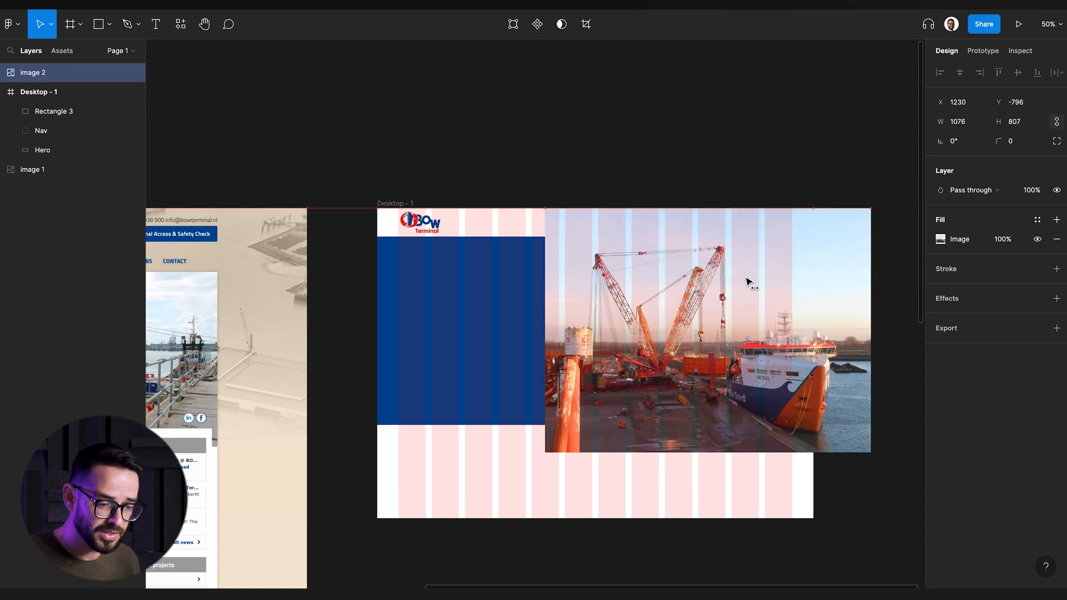
left_click_drag(725, 333, 700, 375)
left_click(700, 249, "shift")
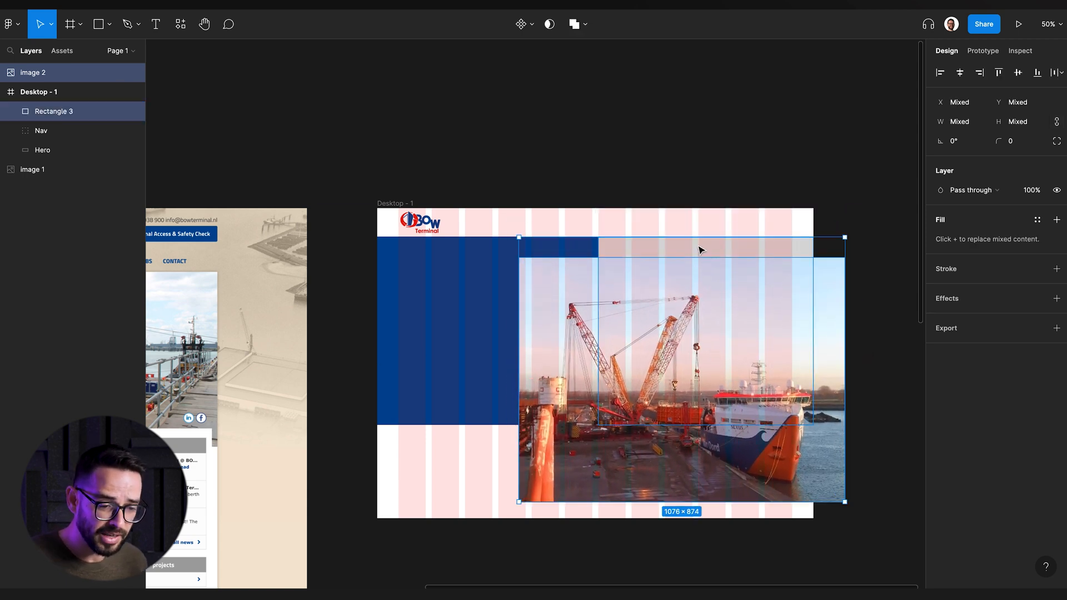
right_click(700, 248)
left_click(755, 431)
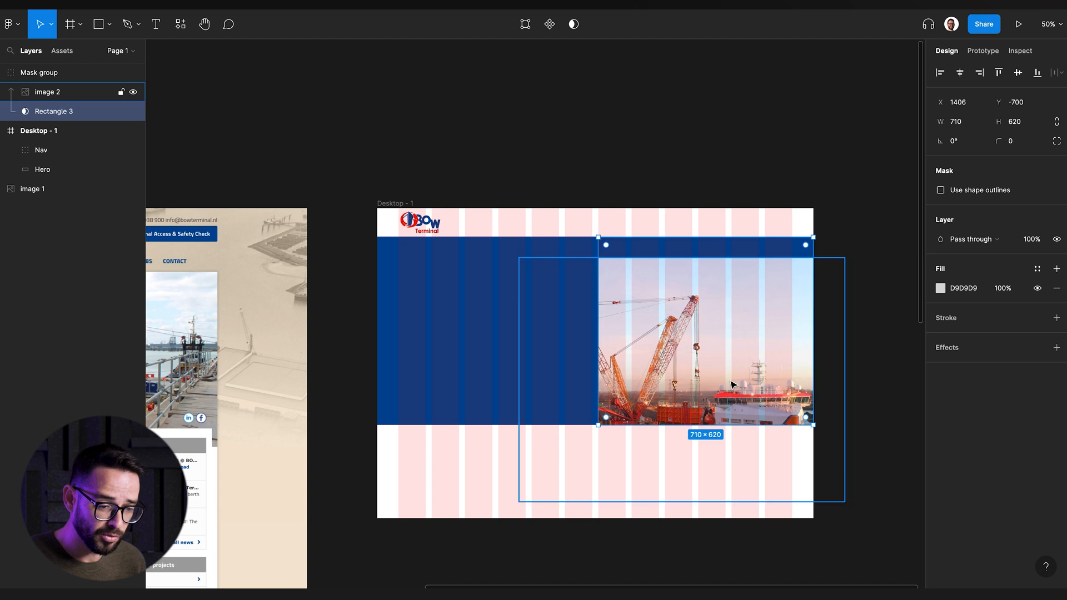
left_click(731, 384)
left_click_drag(709, 359, 708, 334)
left_click_drag(519, 209, 444, 161)
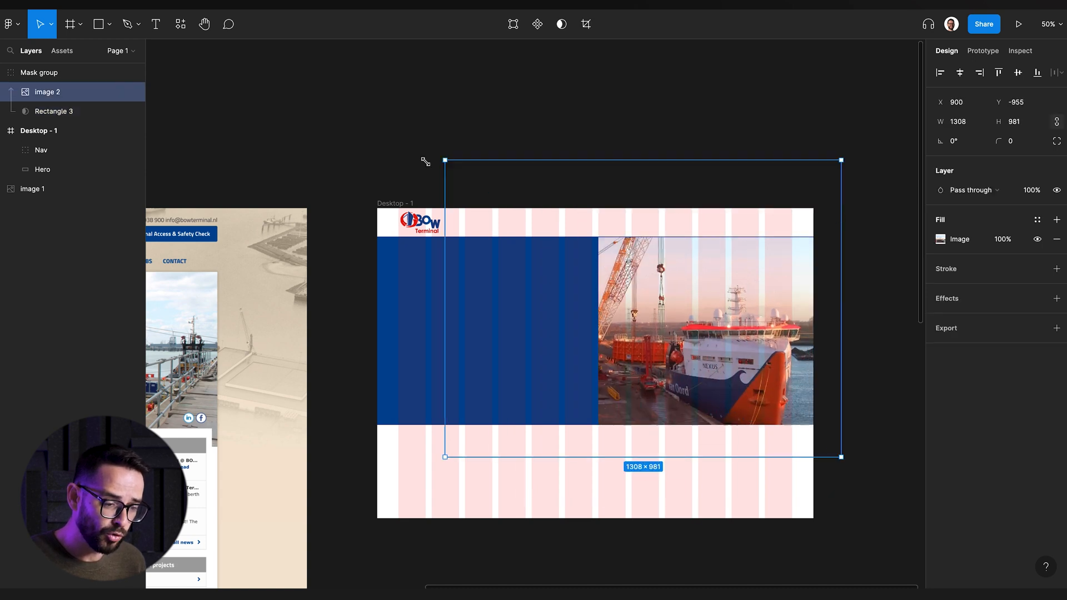
Switch to the BOW Terminal website and go to its About page.
key("Escape")
key("alt+Tab")
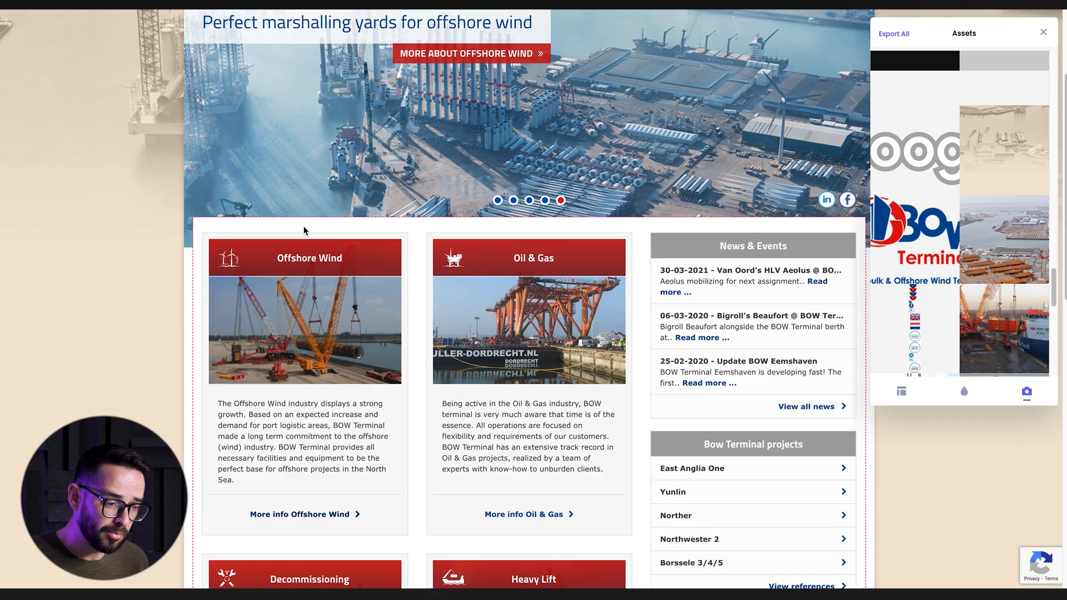
scroll(303, 226, "up", 5)
left_click(251, 98)
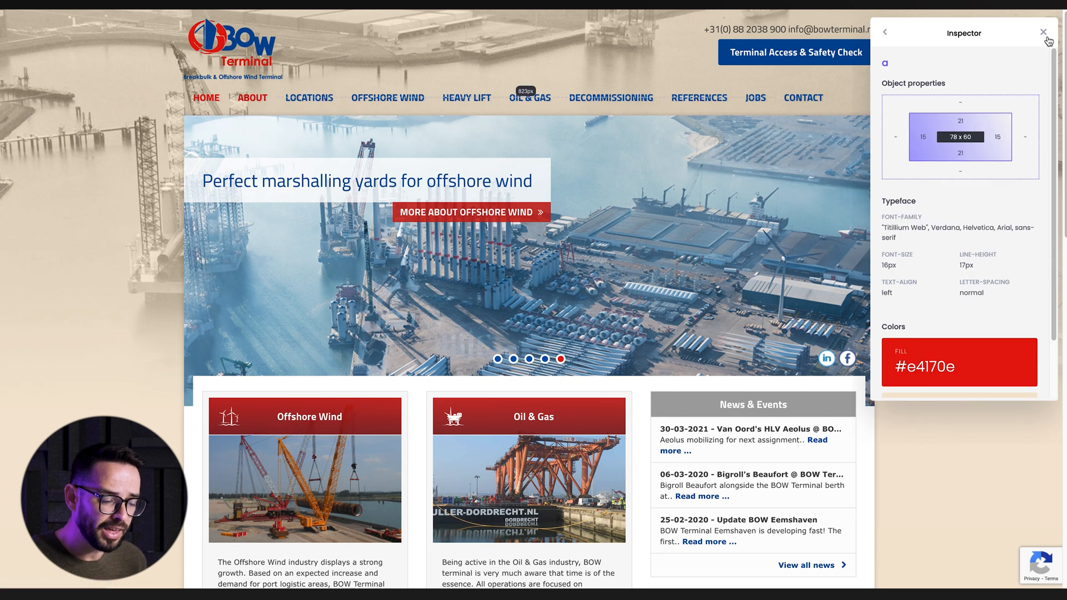
left_click(252, 97)
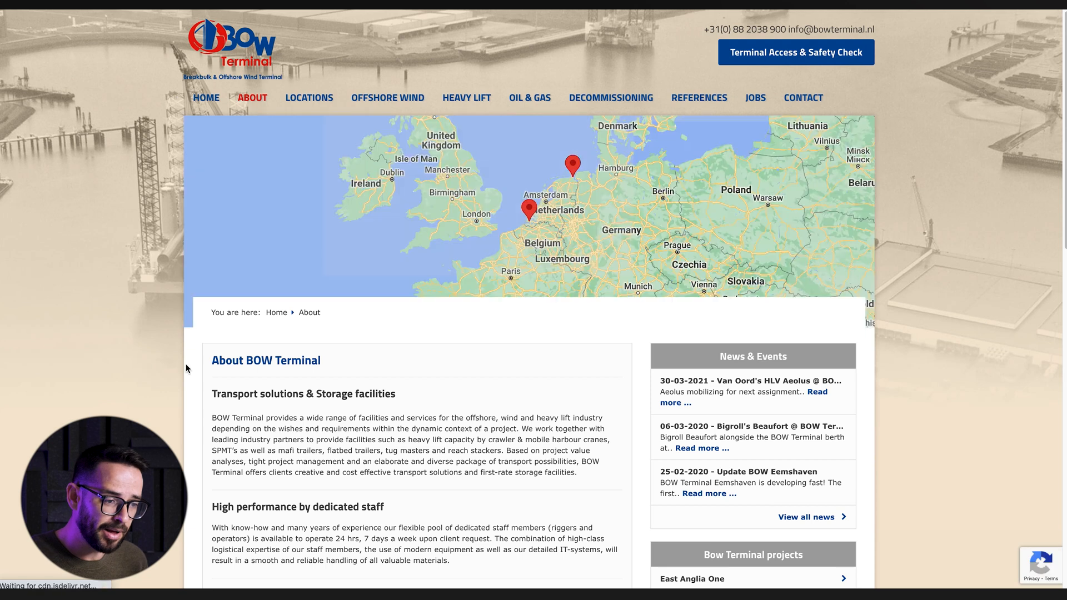
scroll(205, 369, "down", 2)
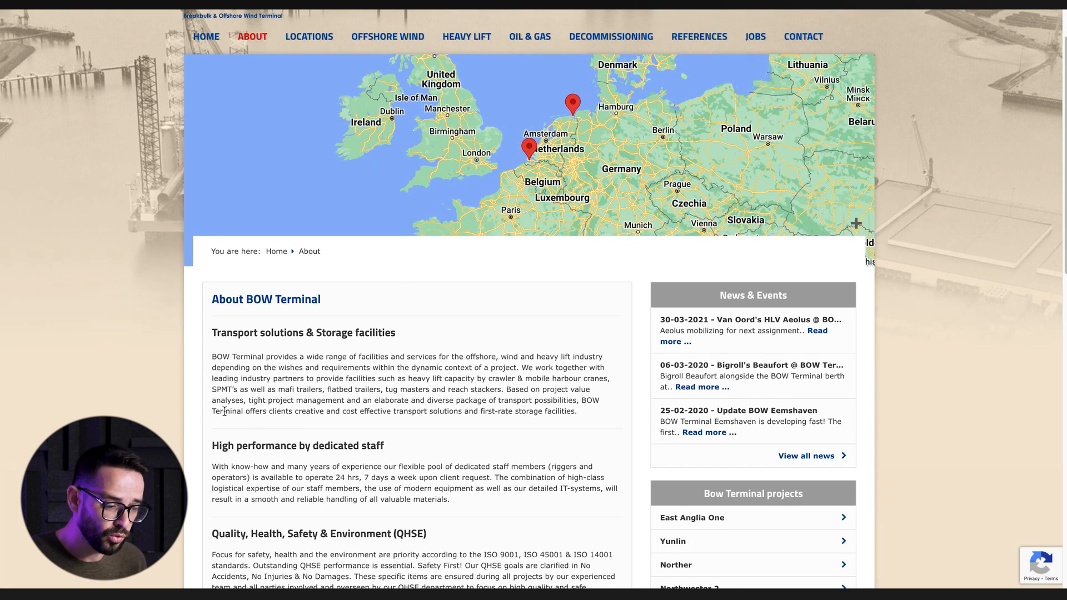
Select the 'creative and cost effective transport solutions…' sentence.
left_click_drag(296, 412, 349, 413)
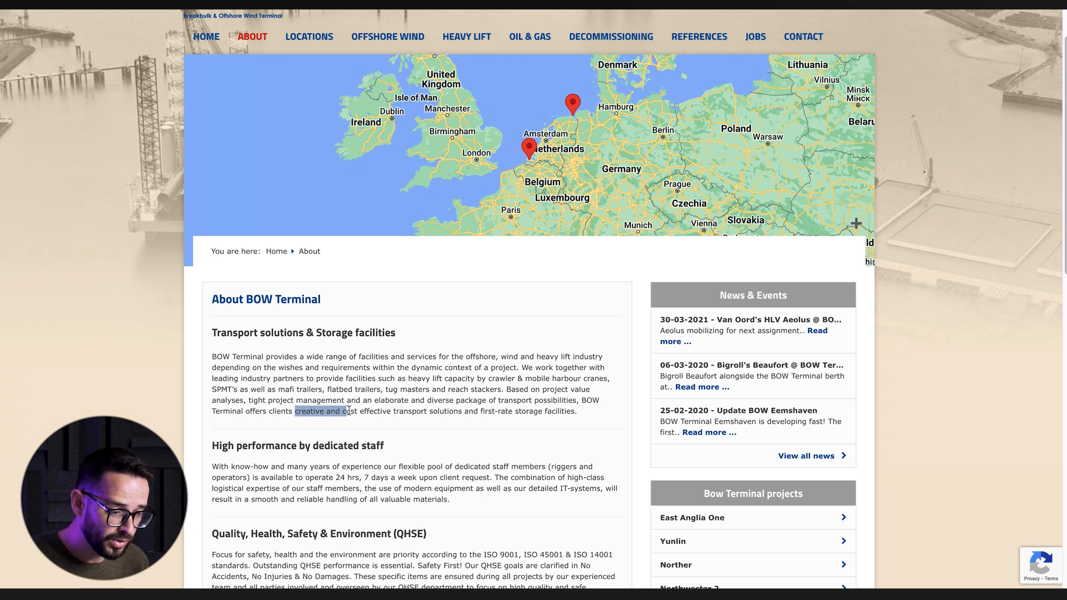
left_click_drag(482, 415, 551, 414)
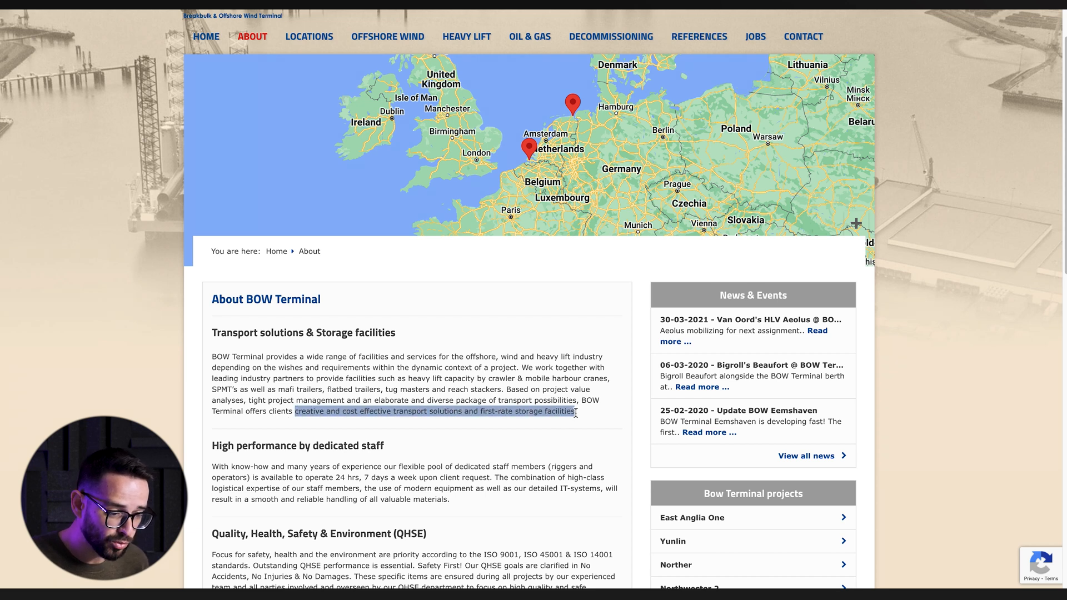
Paste the slogan as hero text and set its case to Title Case.
key("alt+Tab")
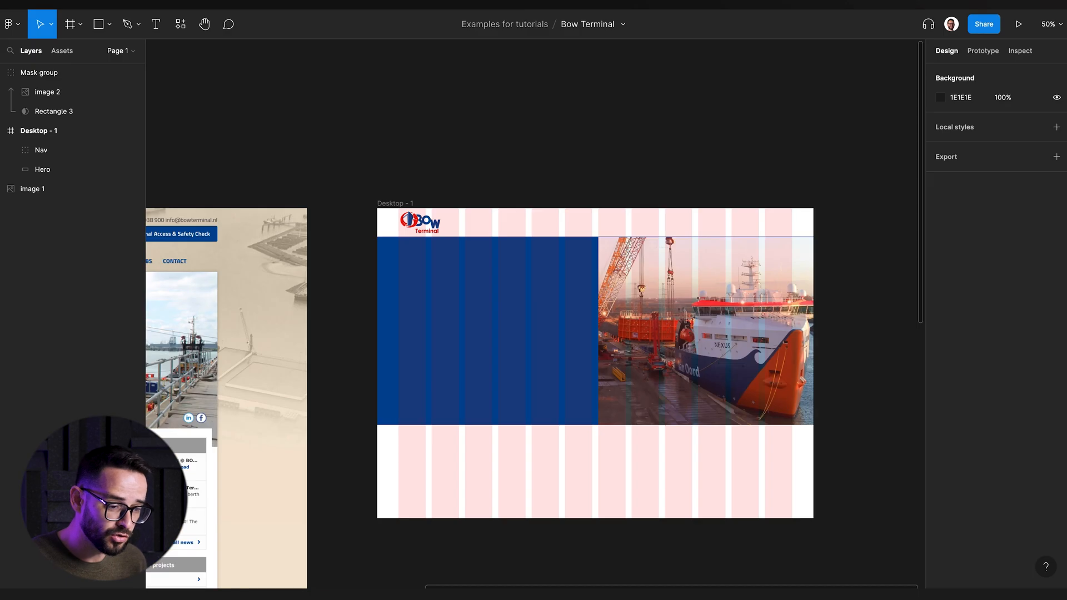
key("shift+1")
key("t")
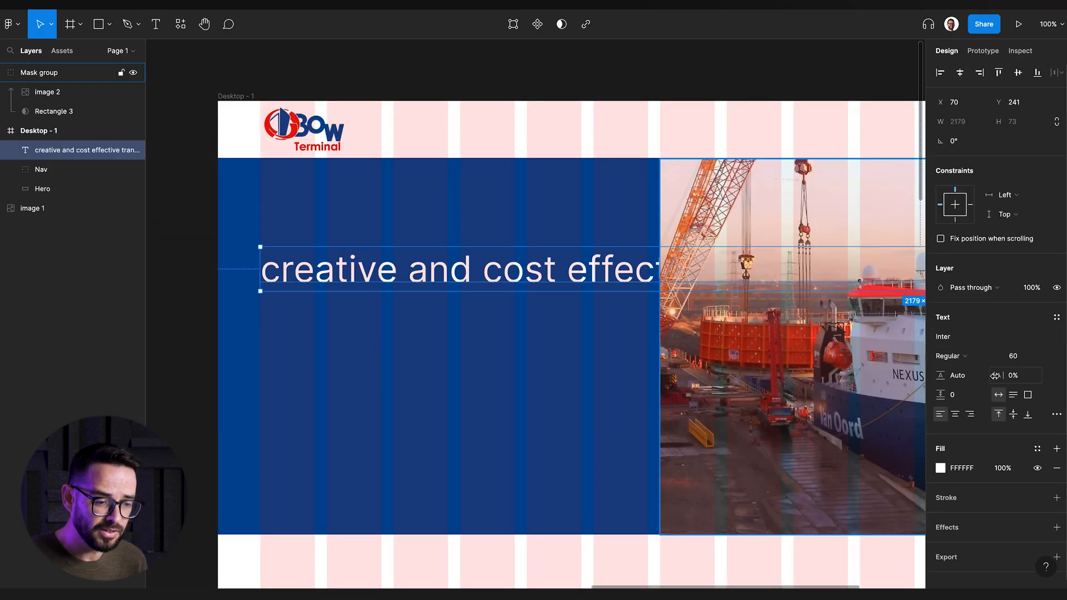
left_click(1058, 414)
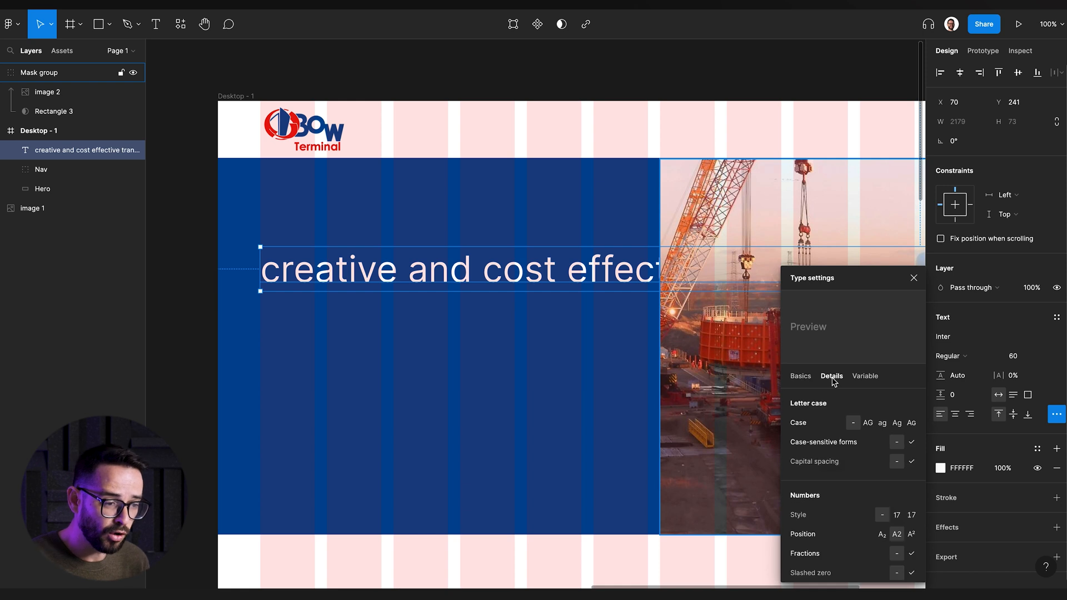
left_click(897, 424)
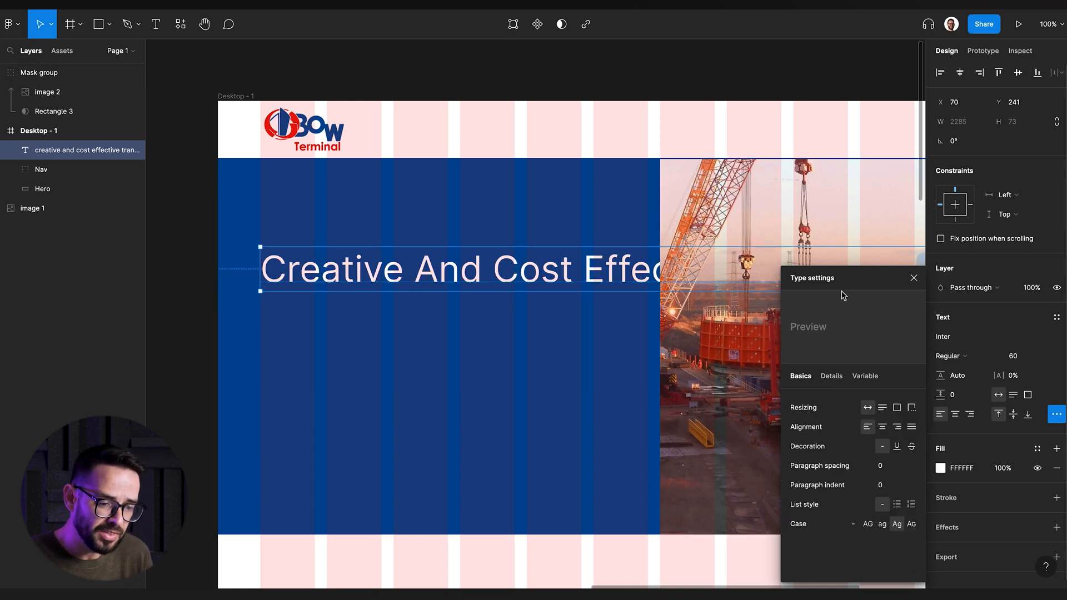
left_click(912, 277)
Set the headline in Avenir and add a BOW label above it in a bolder weight.
left_click(969, 336)
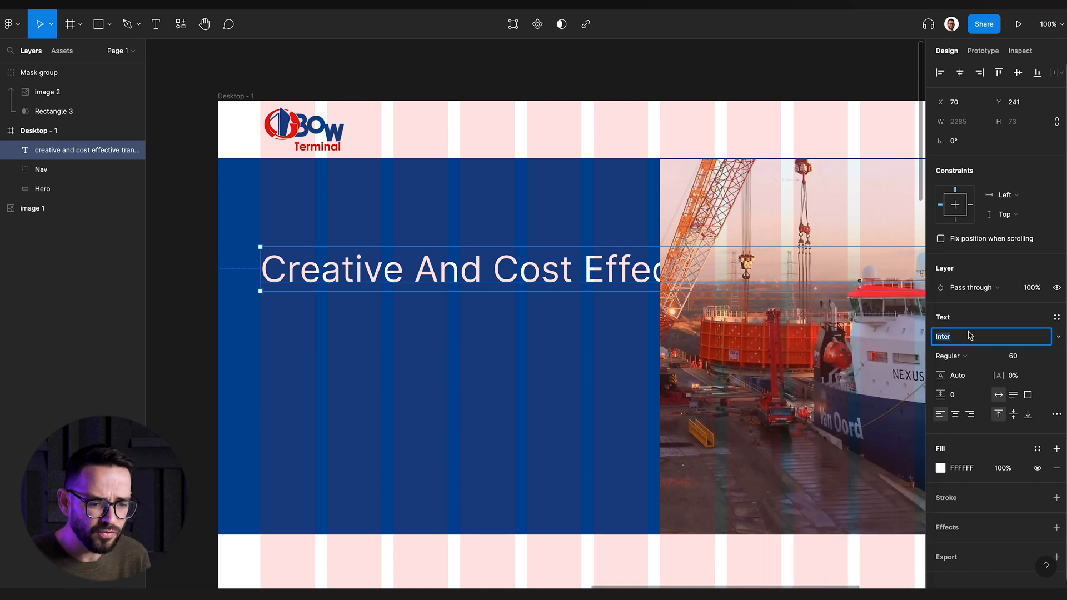
left_click(1056, 341)
left_click(967, 339)
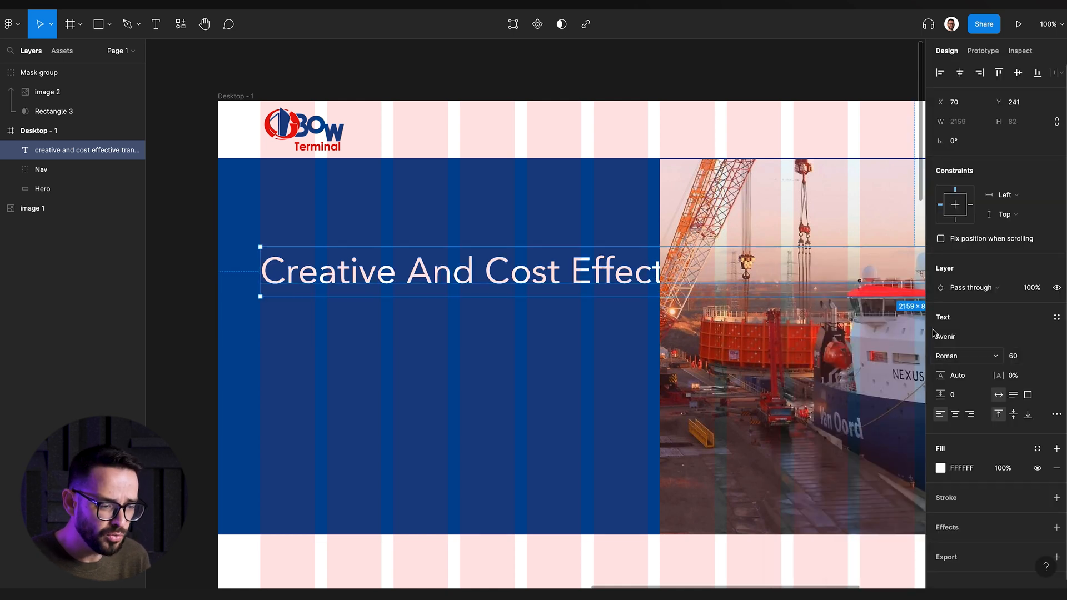
left_click(1057, 336)
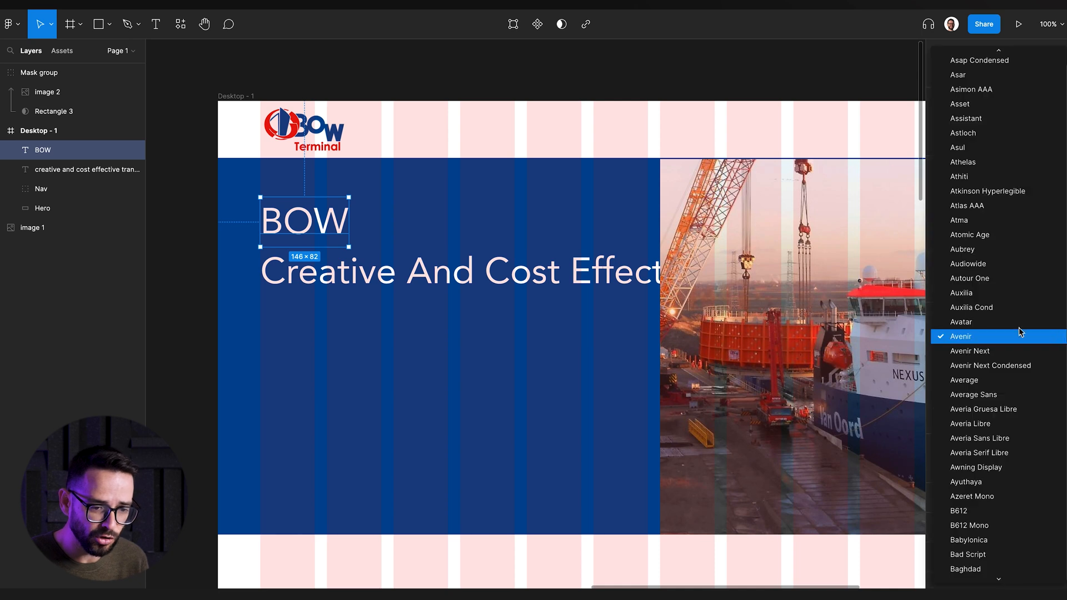
scroll(1027, 349, "down", 5)
scroll(1027, 350, "down", 5)
scroll(1027, 350, "down", 5)
scroll(1028, 350, "down", 5)
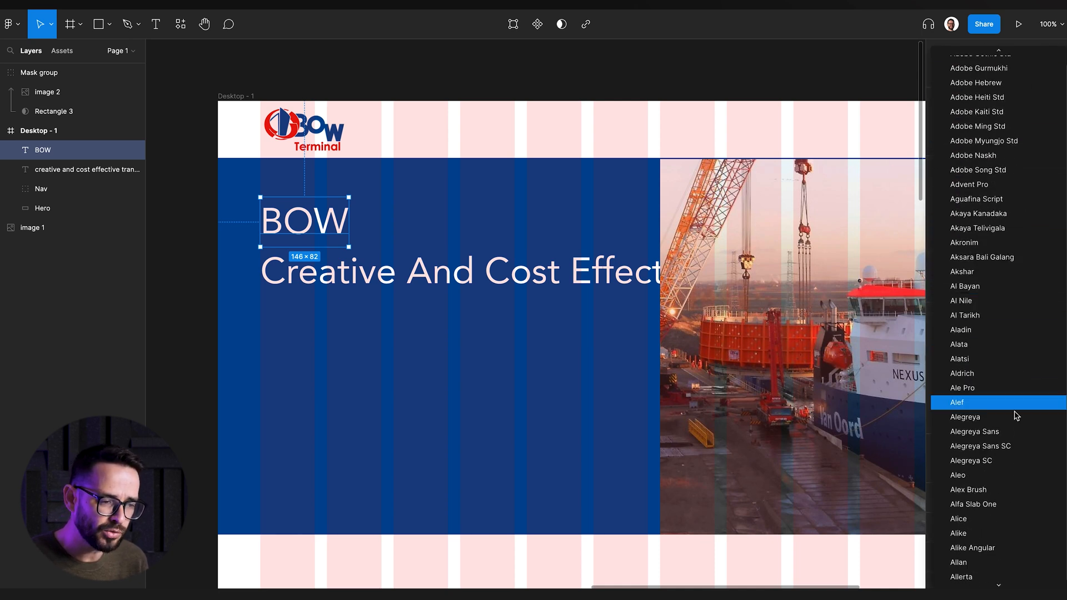
scroll(1027, 375, "down", 5)
scroll(1009, 408, "down", 5)
scroll(999, 434, "down", 3)
scroll(998, 434, "down", 5)
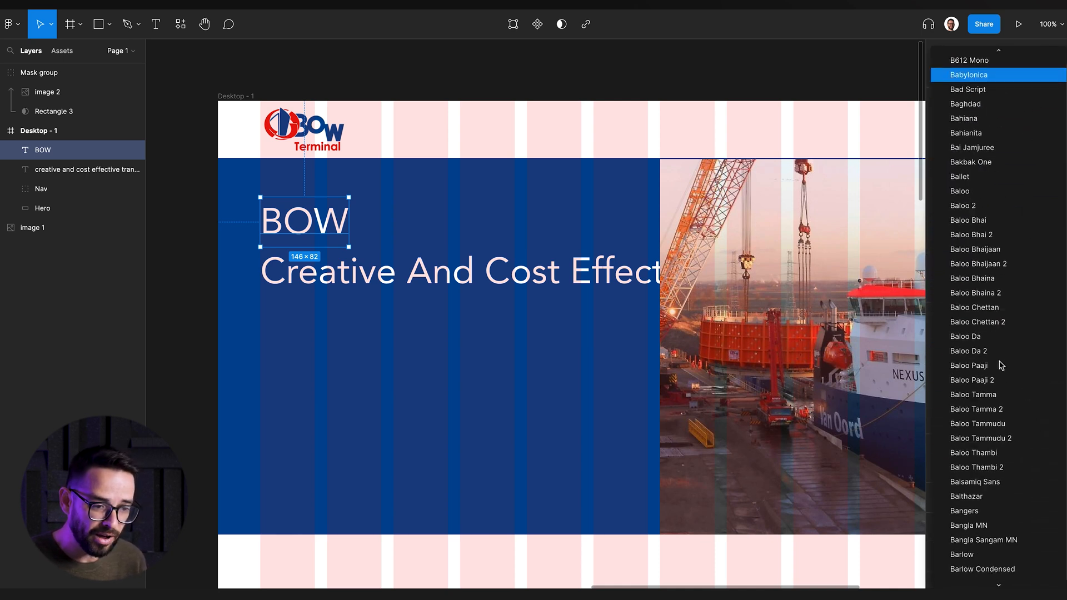
scroll(999, 435, "up", 5)
key("Escape")
type("Futura")
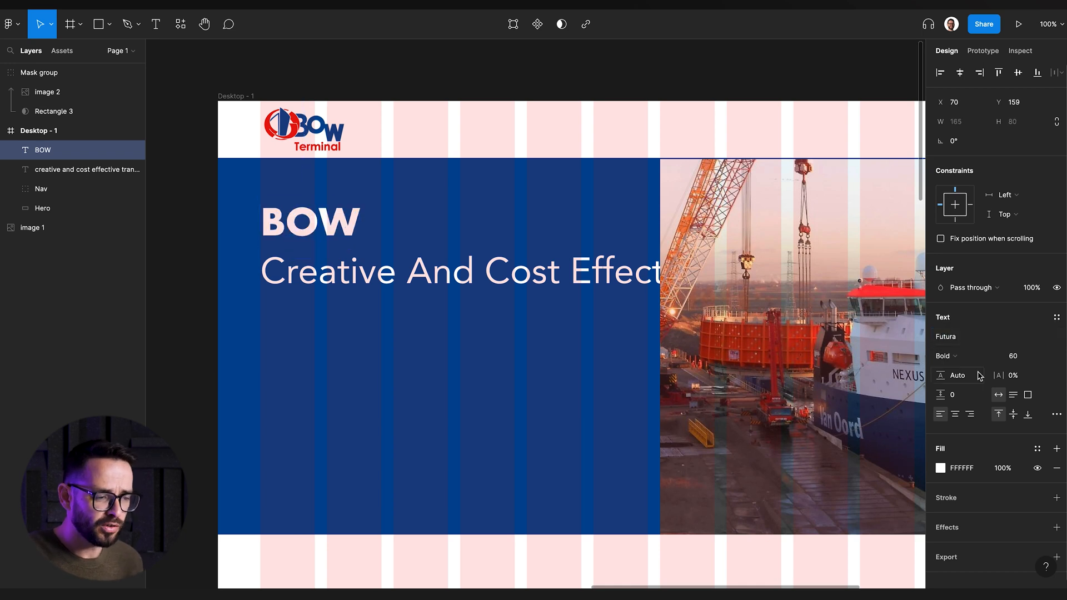
left_click(948, 356)
Switch the headline to Futura Bold and close the type settings.
left_click(458, 271)
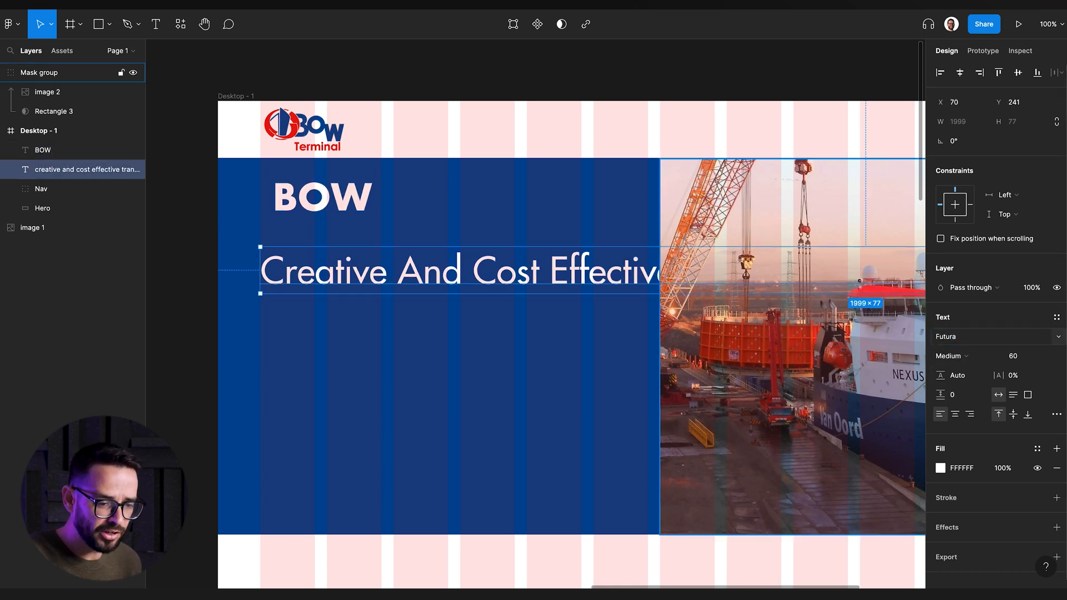
left_click(996, 336)
left_click(975, 355)
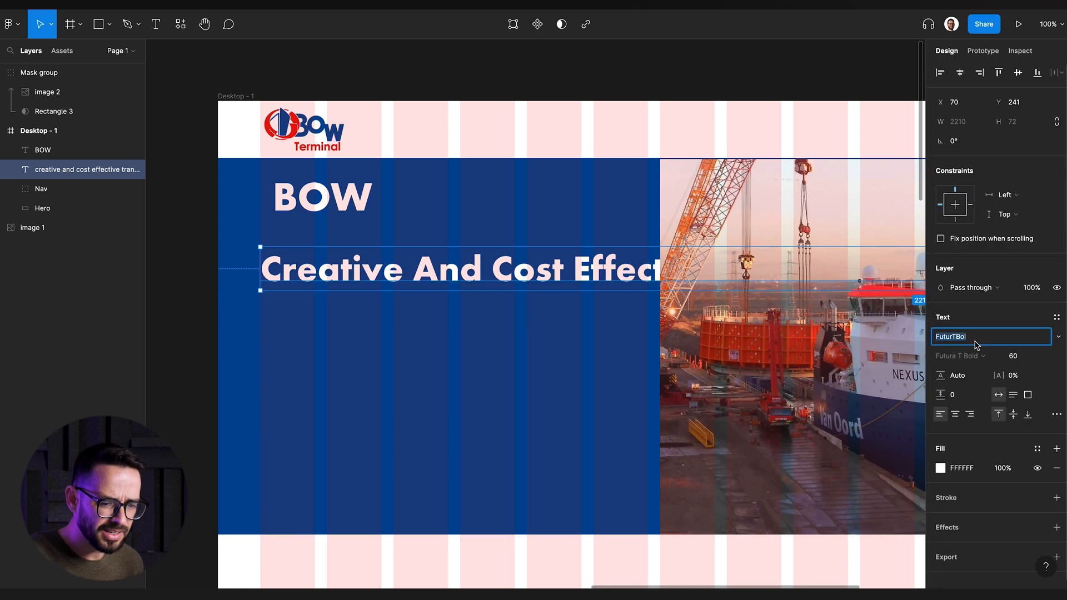
type("Futura")
key("Return")
left_click(1057, 338)
left_click(920, 280)
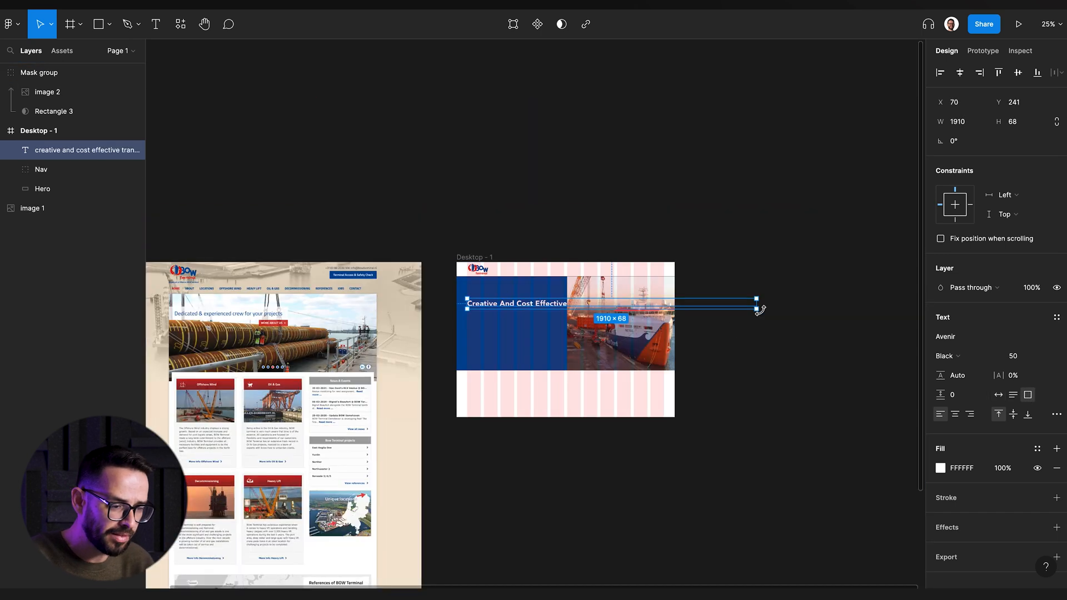
Nudge the headline up and adjust its text box width so it wraps better.
key("shift+Up")
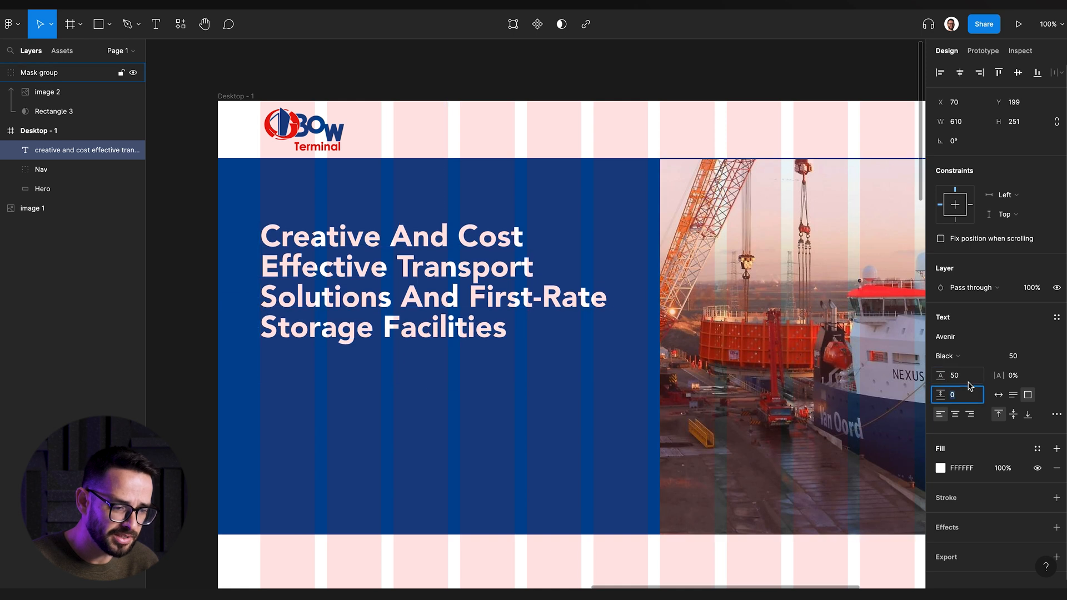
left_click(475, 269)
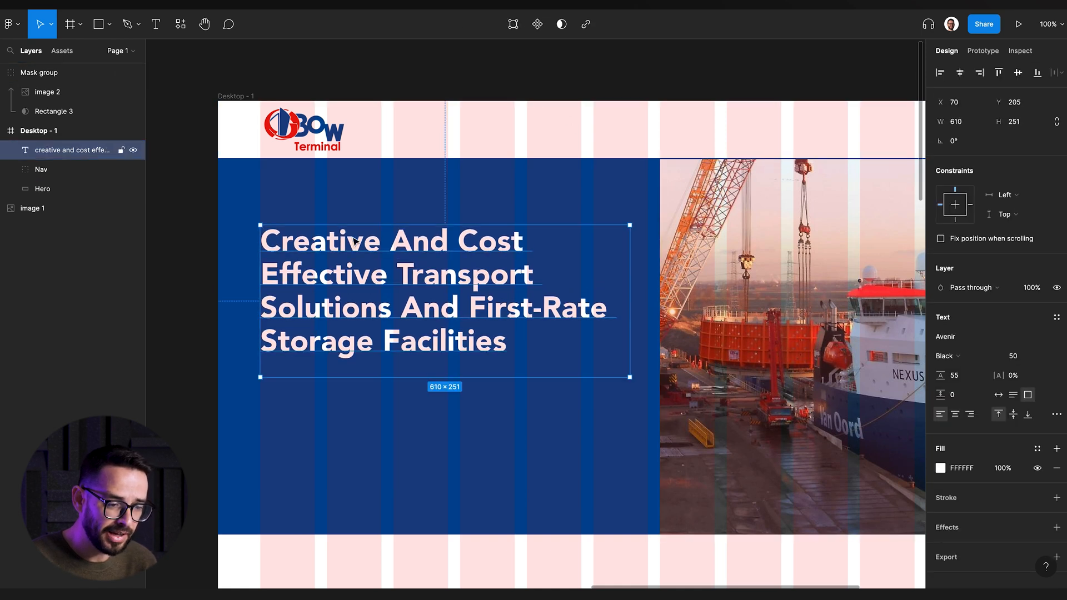
type("&")
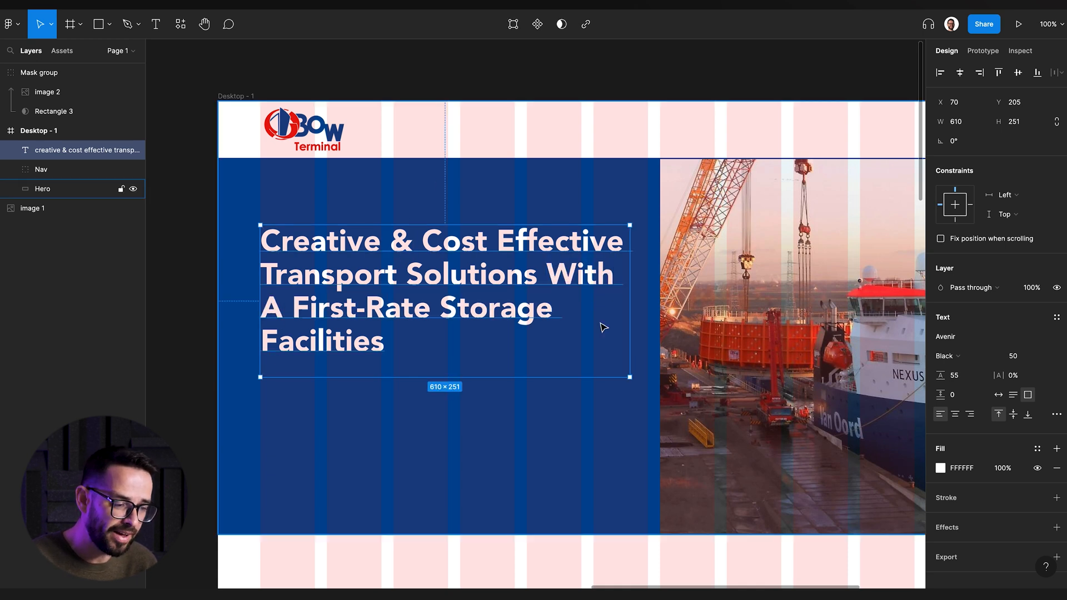
left_click_drag(630, 326, 616, 325)
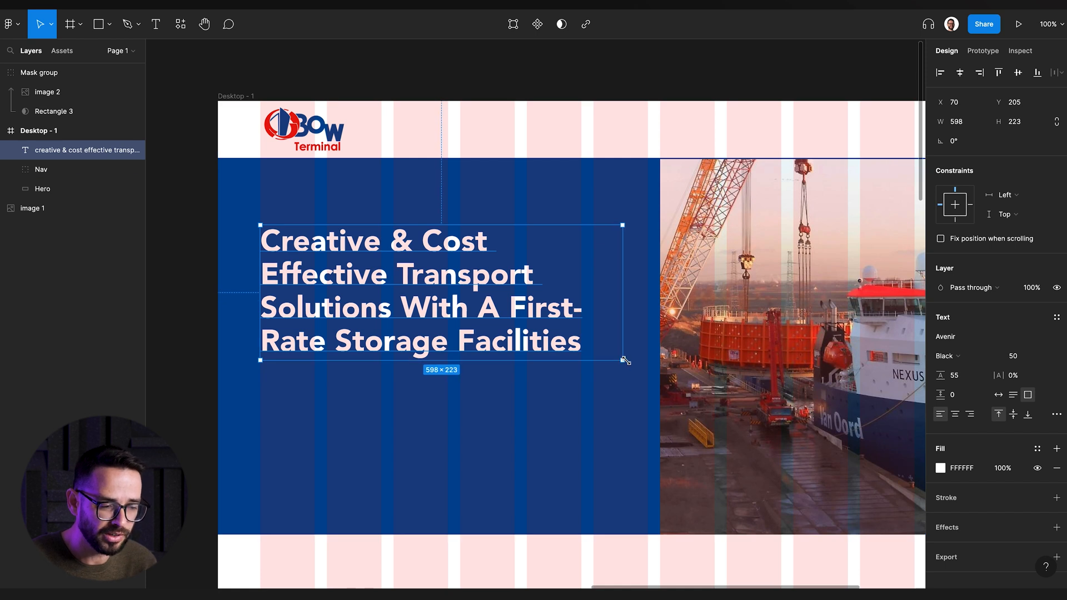
left_click_drag(624, 360, 627, 359)
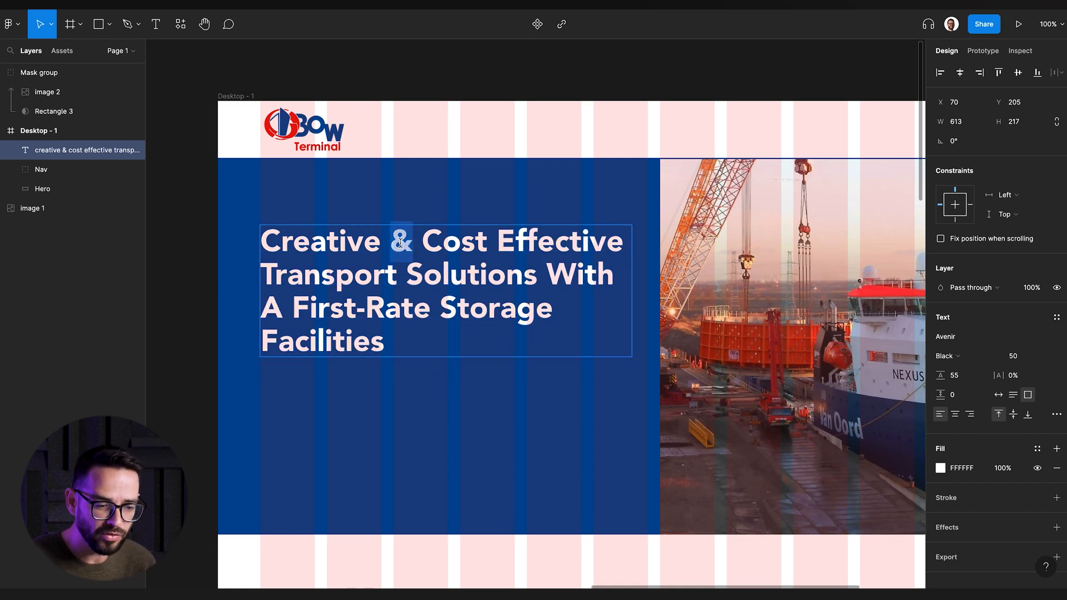
type("And")
key("Escape")
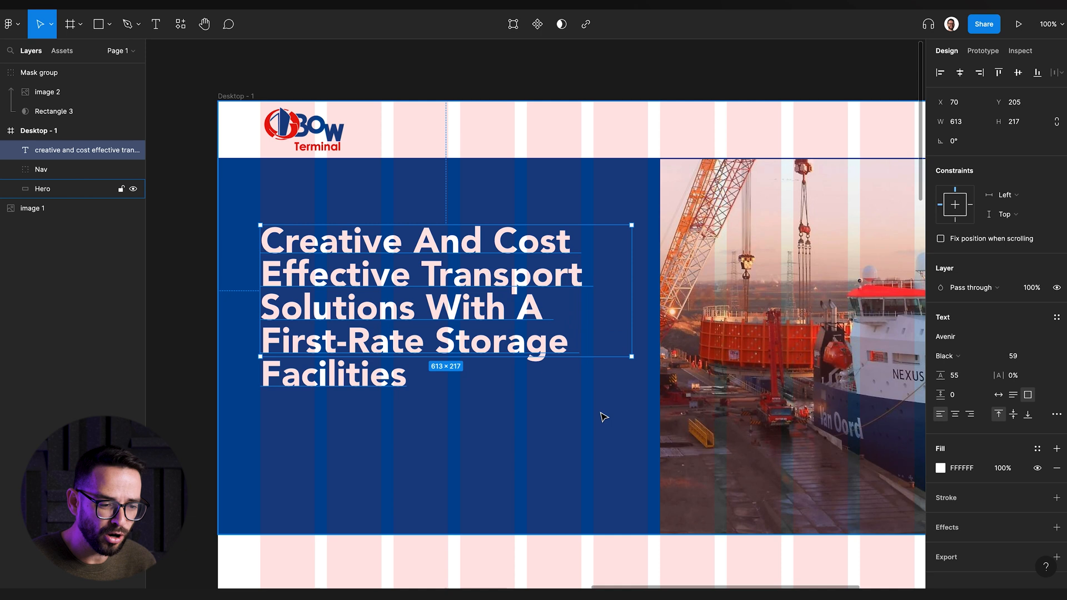
left_click_drag(632, 359, 650, 358)
Narrow the headline box to about 550 px for four lines and reposition it.
key("ctrl+minus")
scroll(536, 351, "right", 3)
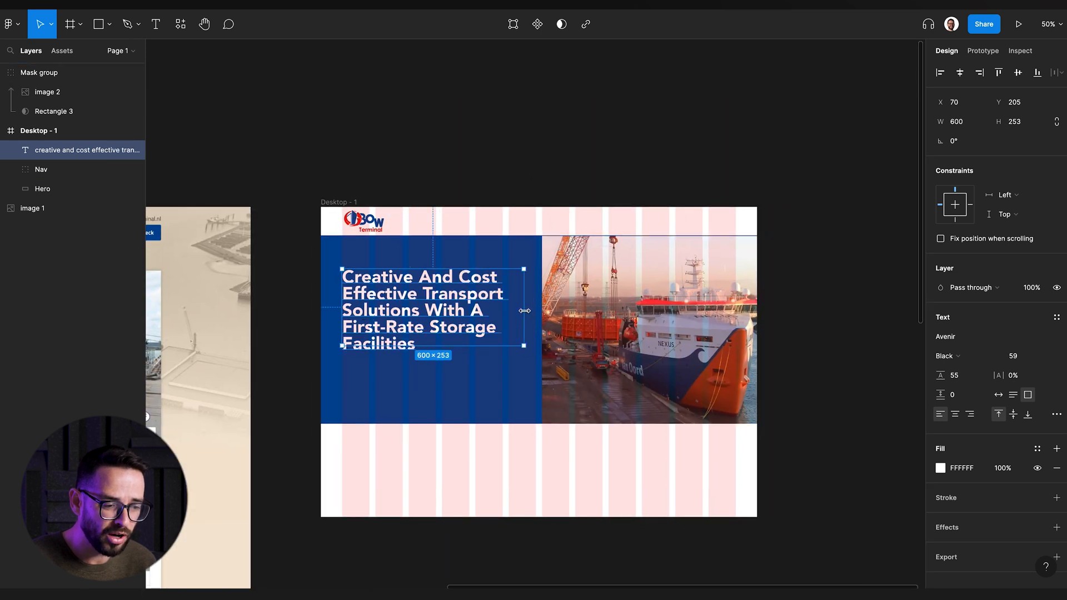
double_click(438, 279)
key("Escape")
type("53")
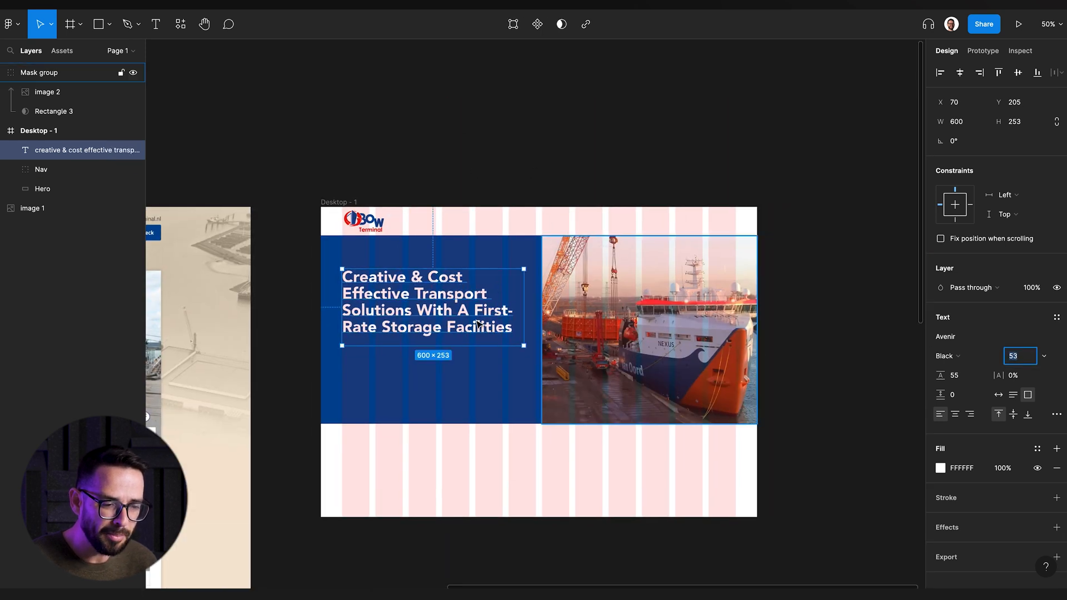
left_click_drag(527, 311, 543, 311)
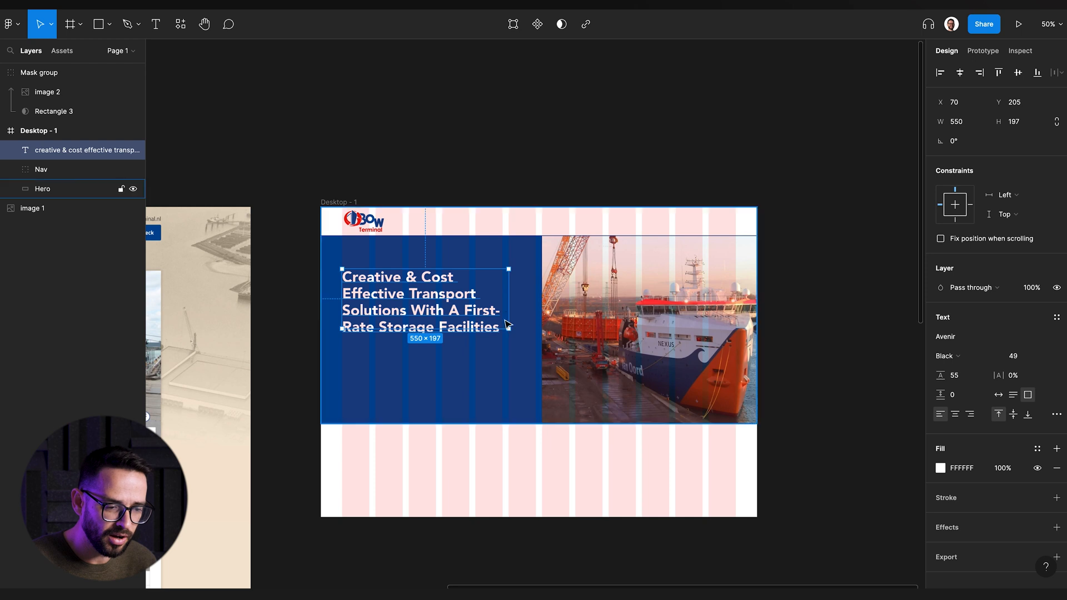
left_click(440, 171)
scroll(441, 250, "up", 4)
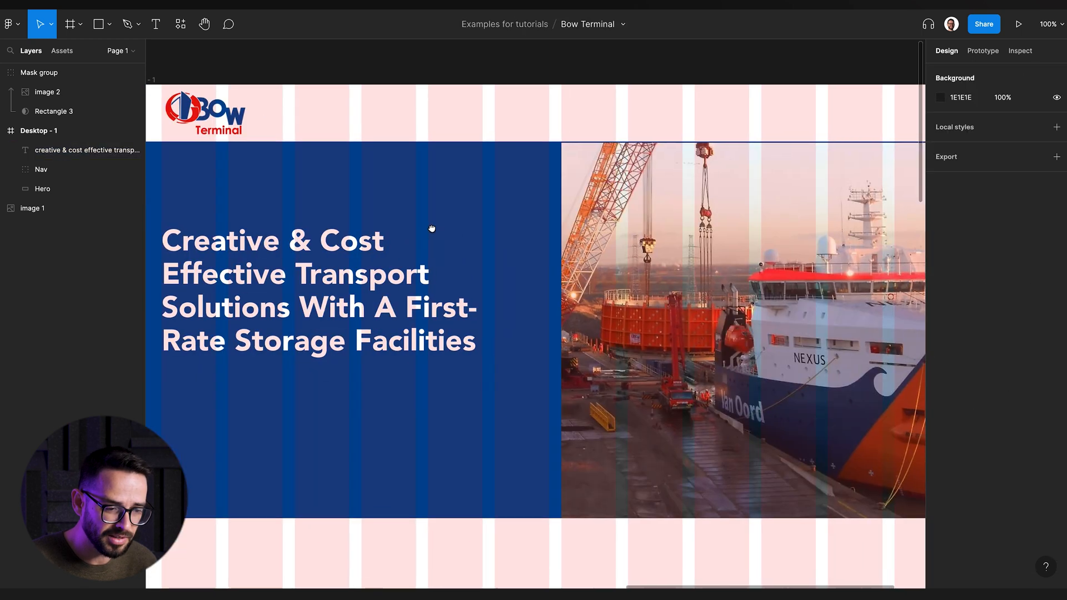
left_click_drag(414, 305, 414, 292)
scroll(415, 292, "down", 4)
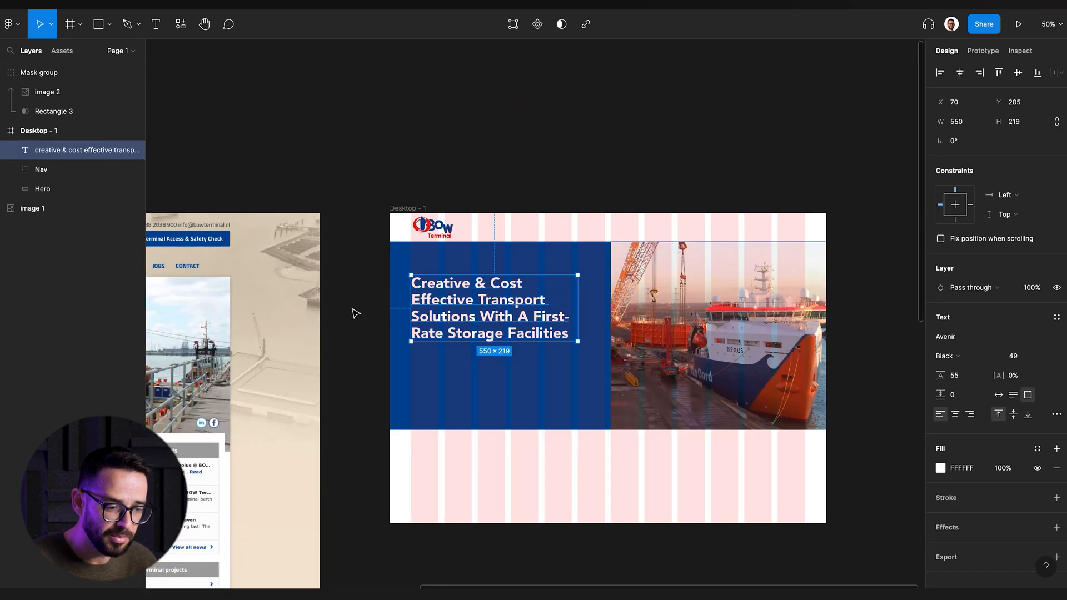
Clear the selection on the hero frame.
left_click(338, 262)
scroll(542, 292, "left", 5)
scroll(542, 292, "right", 5)
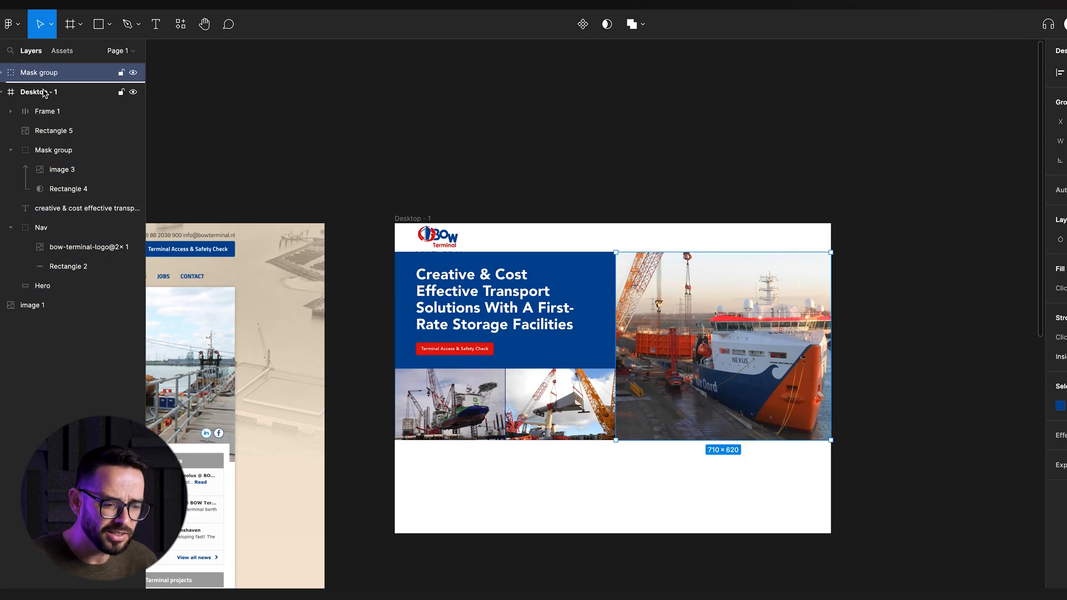
Duplicate Desktop - 1 into a second frame, trying and undoing the photo-strip deletion.
left_click_drag(45, 93, 45, 94)
key("ctrl+d")
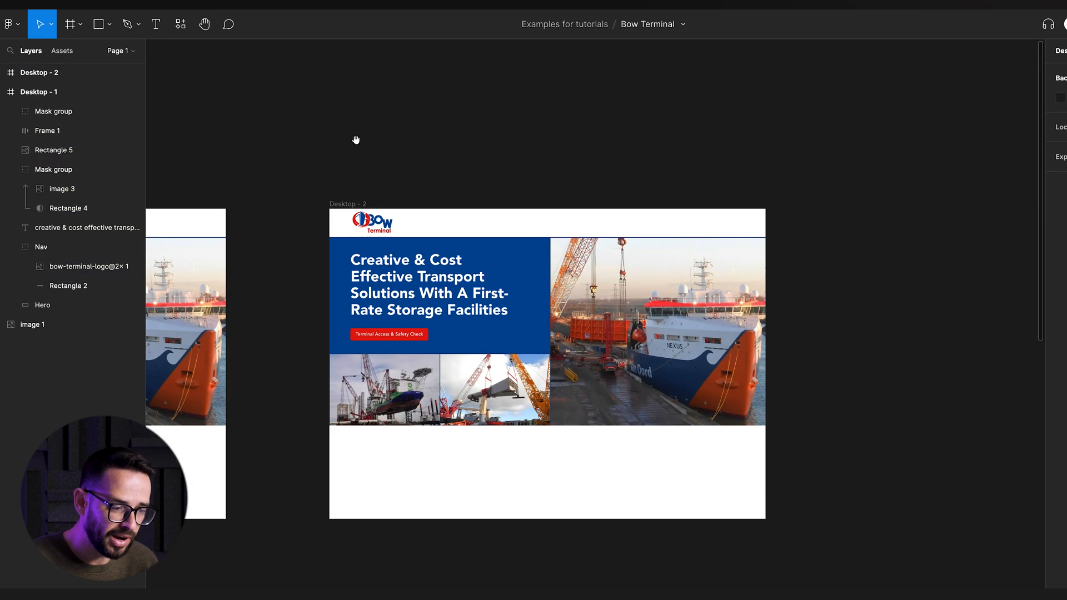
scroll(518, 275, "right", 6)
scroll(327, 275, "up", 5)
left_click(350, 391)
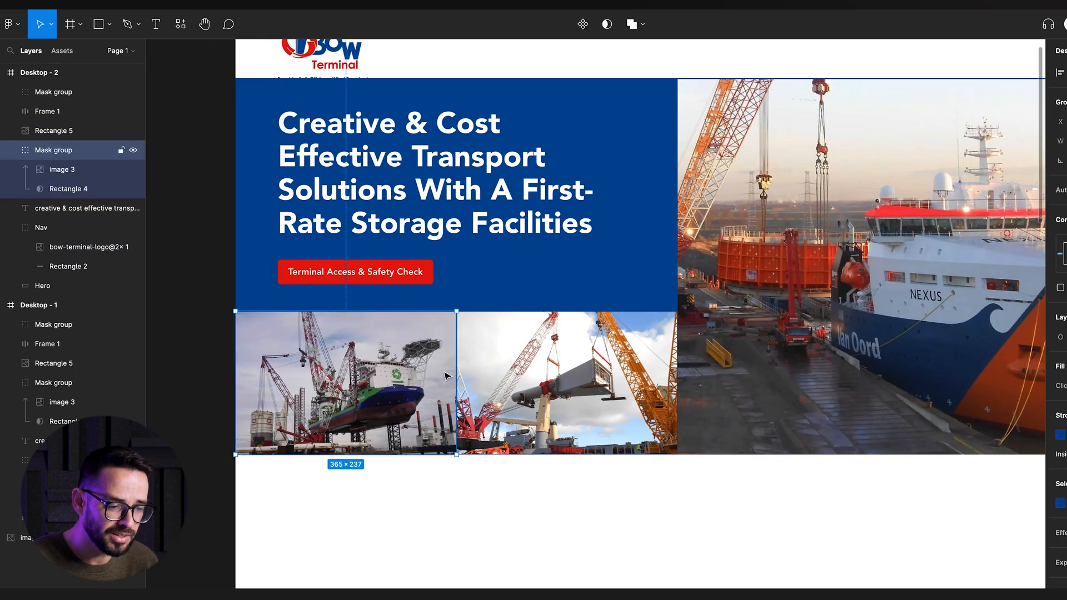
key("Delete")
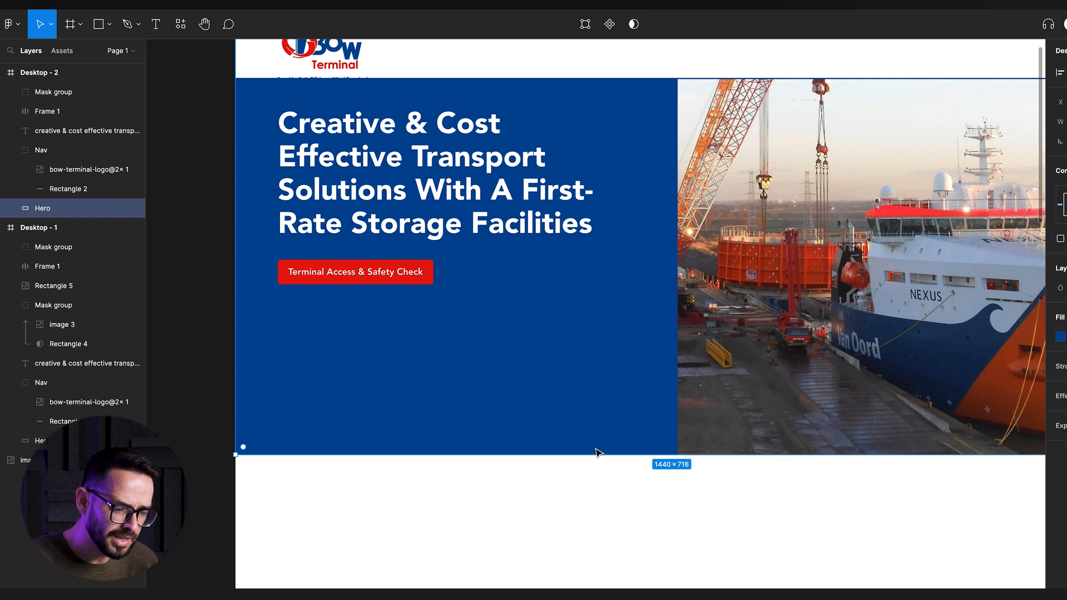
key("ctrl+z")
scroll(750, 375, "up", 3)
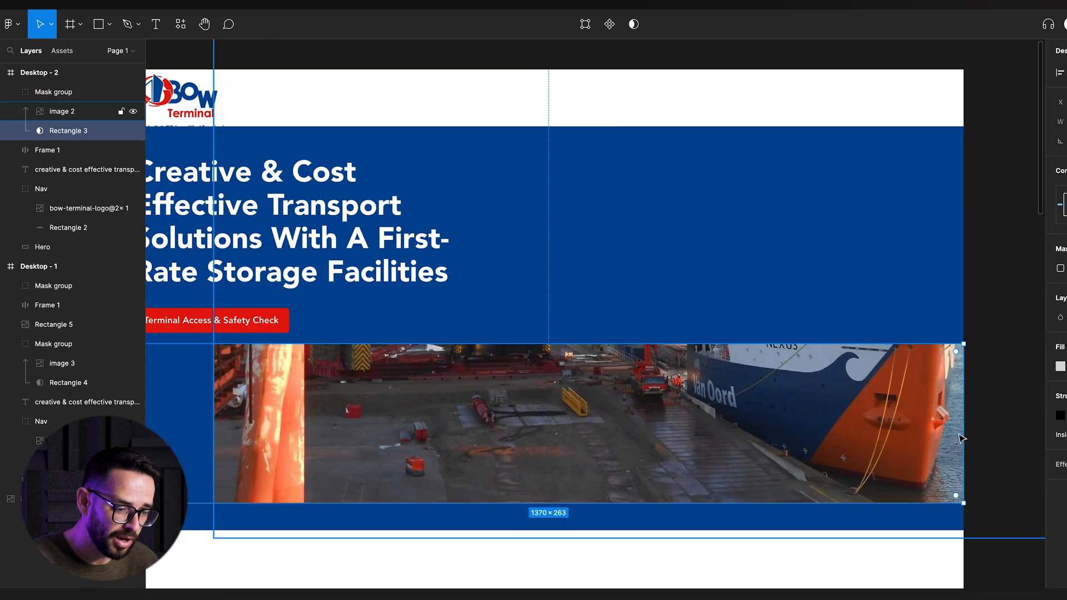
scroll(961, 438, "down", 5)
Show the grid and widen the headline across the frame, undoing a photo resize.
key("ctrl+g")
left_click_drag(842, 330, 751, 331)
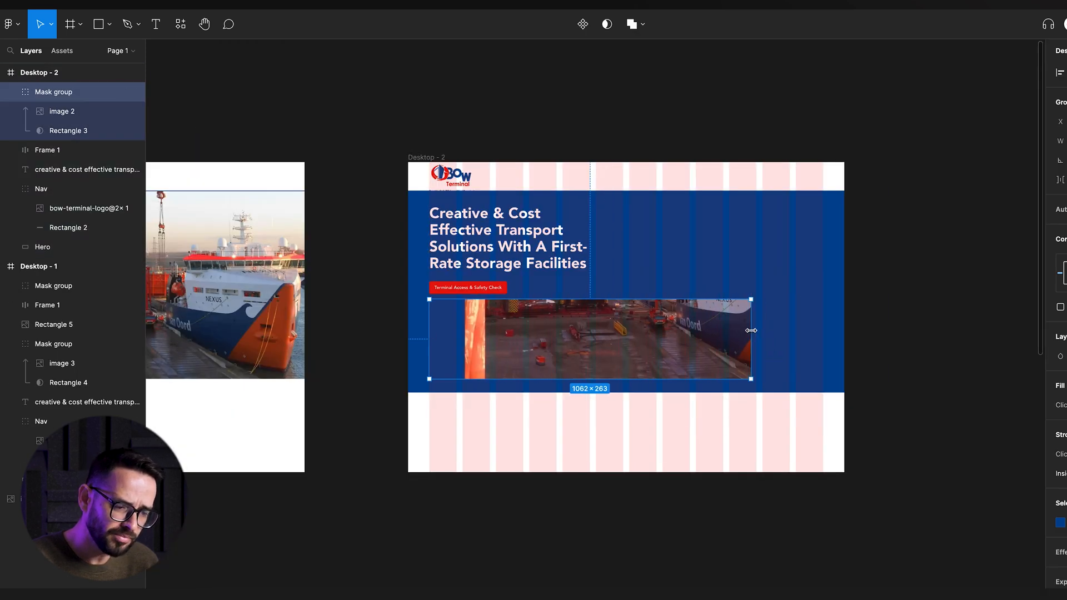
key("ctrl+z")
key("ctrl+z")
left_click(509, 238)
left_click_drag(589, 238, 695, 231)
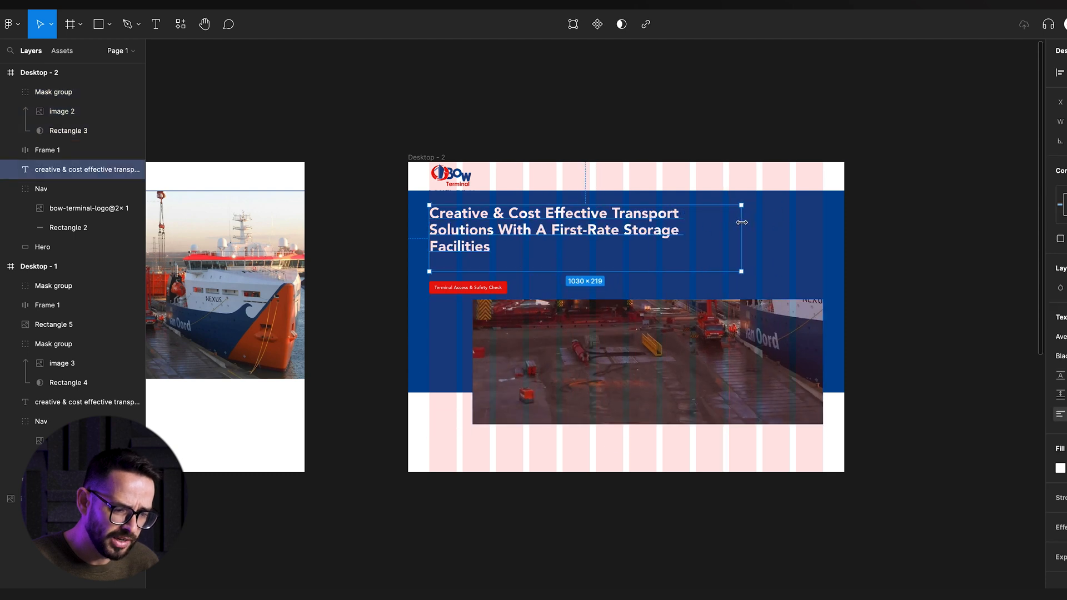
key("ctrl+z")
key("ctrl+z")
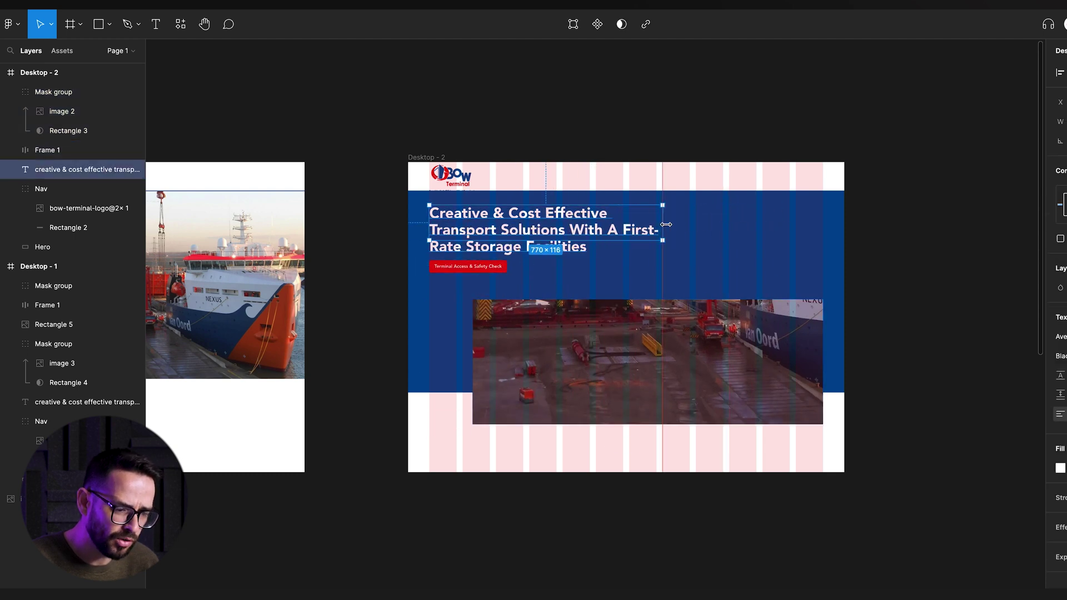
Adjust the masked ship image and button placement, undoing to the layout with the photo moved up.
left_click(467, 267)
left_click(625, 359)
left_click_drag(847, 442, 826, 570)
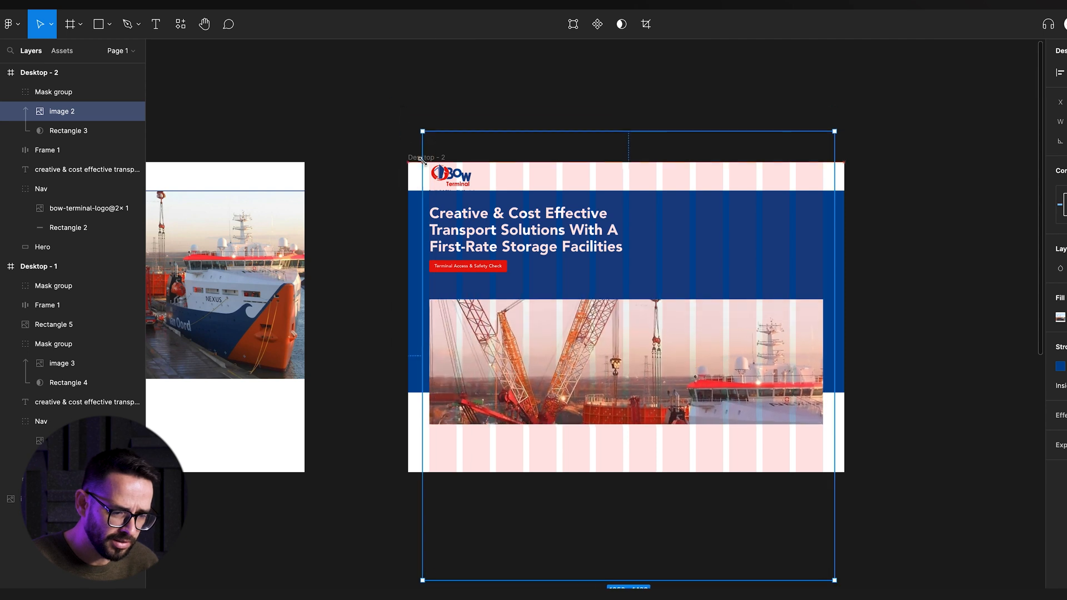
key("ctrl+z")
key("ctrl+z")
key("ctrl+z")
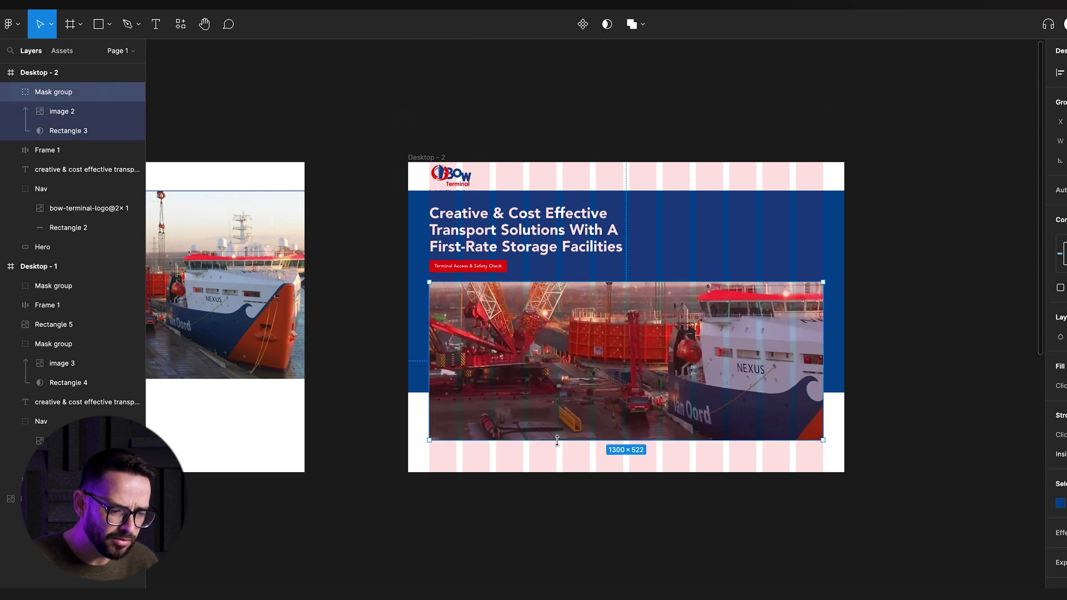
left_click(471, 240)
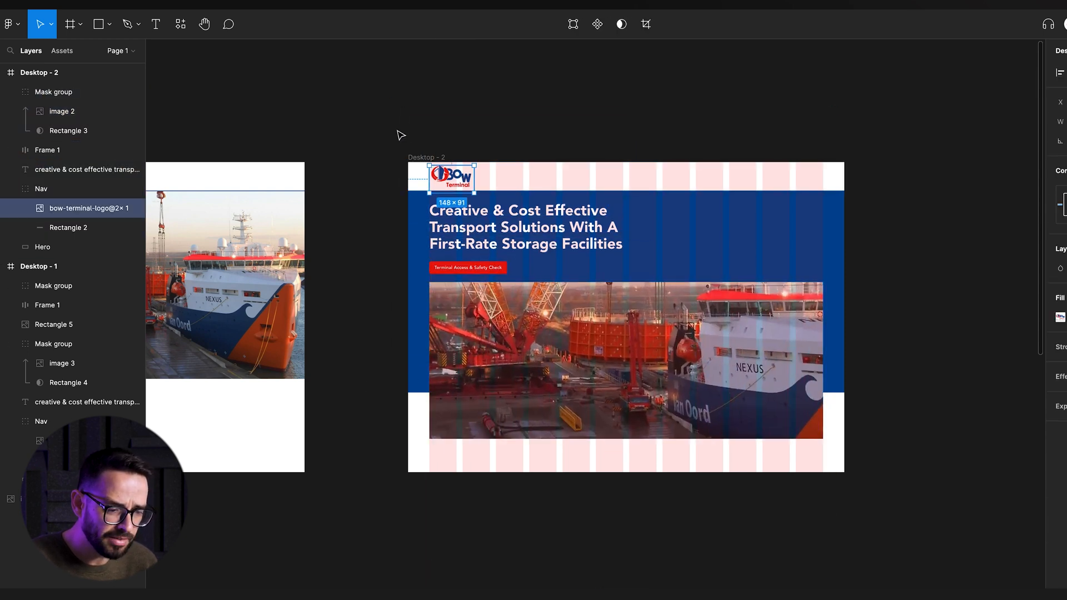
left_click(373, 315)
key("ctrl+z")
key("ctrl+z")
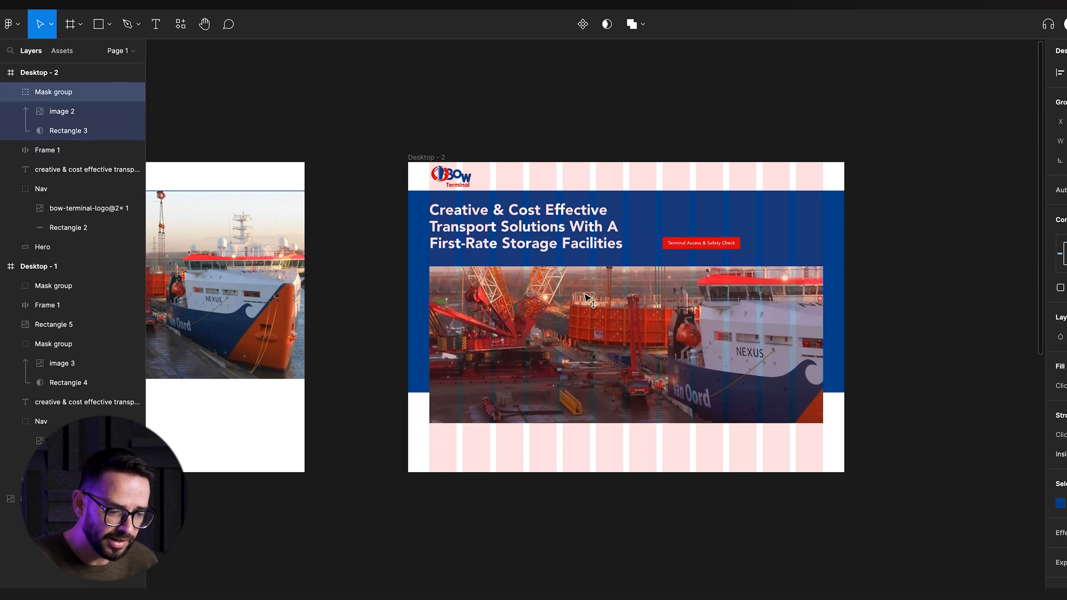
key("ctrl+z")
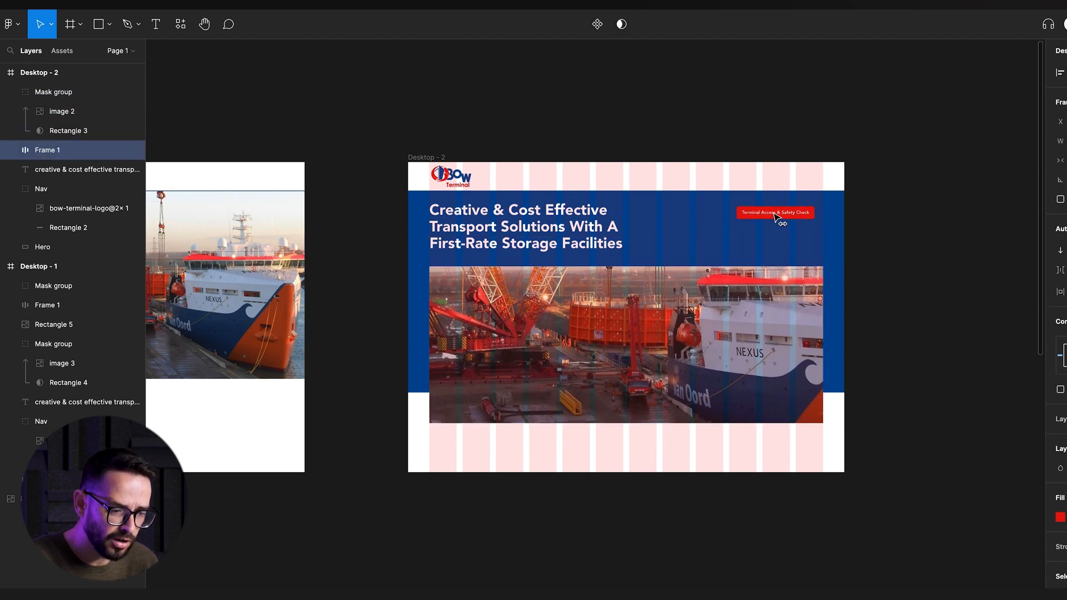
left_click(518, 233, "shift")
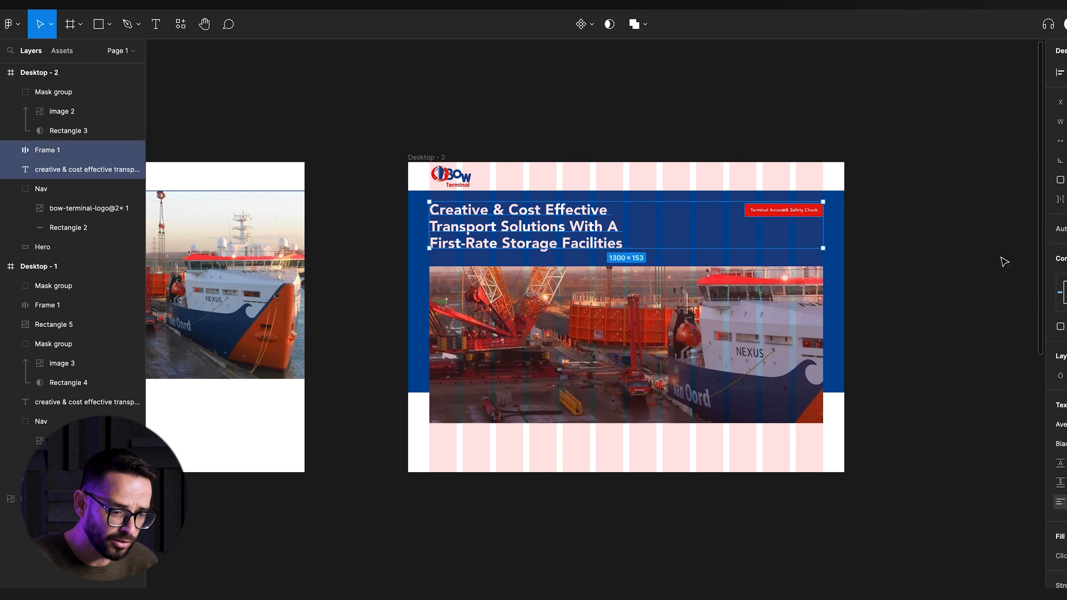
scroll(318, 222, "down", 3)
Remove the old ship image from the Desktop - 2 mask group.
left_click(642, 317)
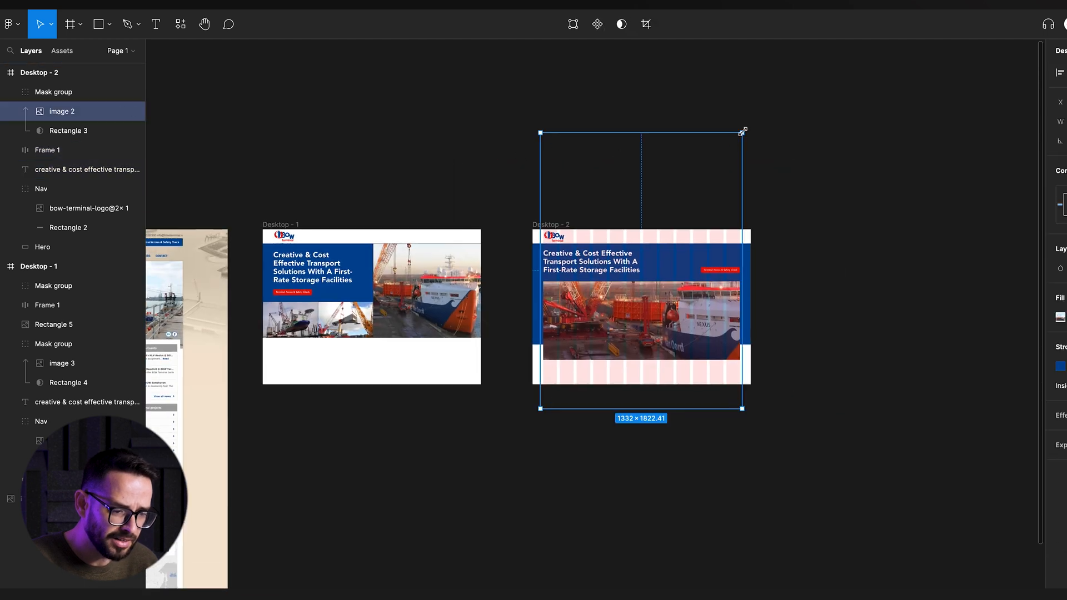
left_click(68, 131)
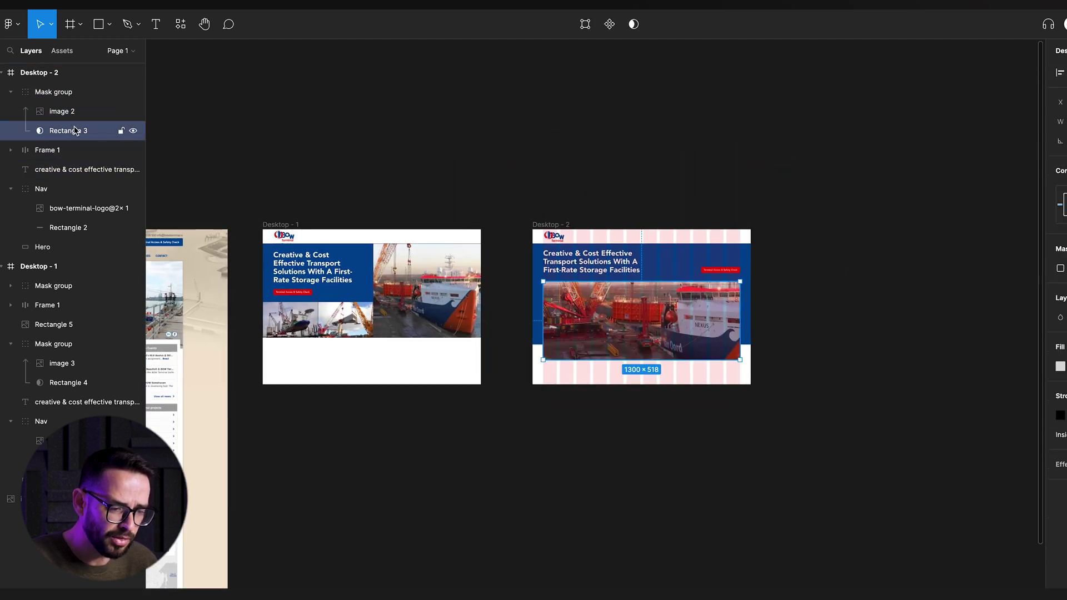
left_click(62, 110)
left_click(68, 131)
key("ctrl+z")
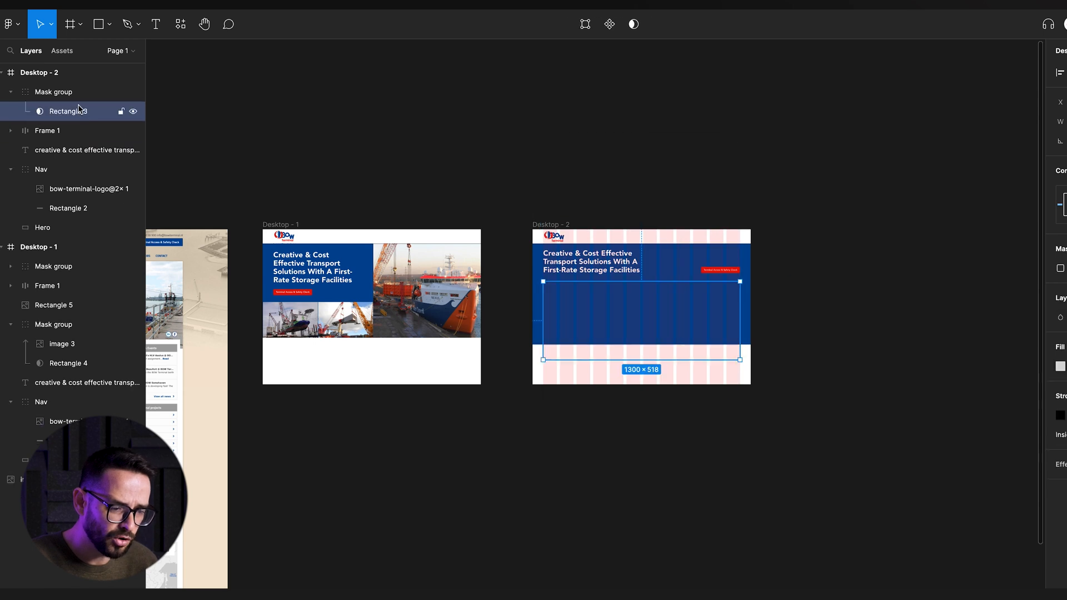
key("alt+Tab")
key("alt+Tab")
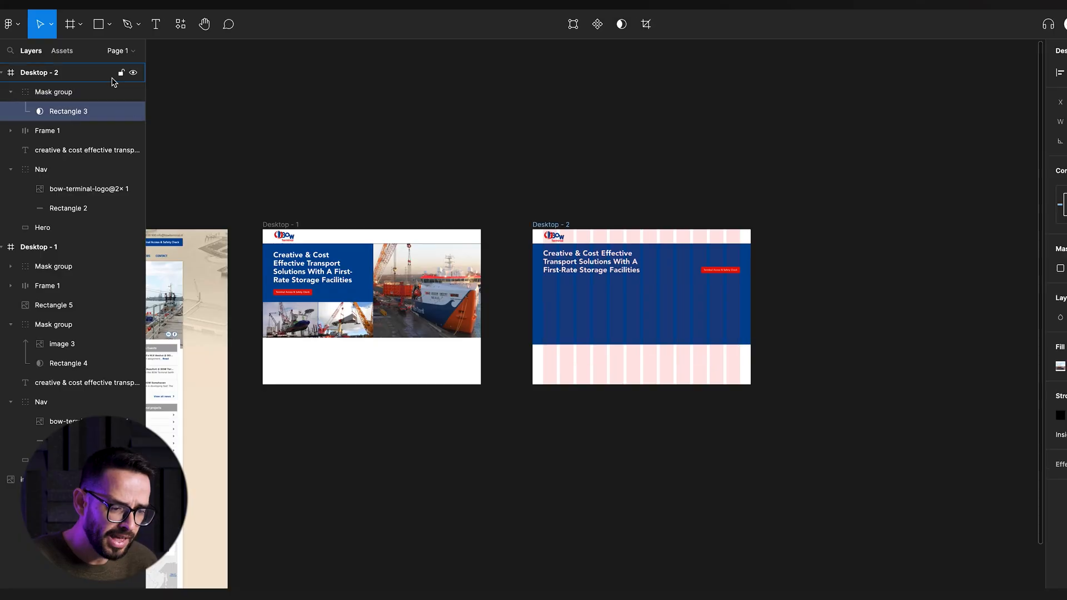
Paste the new close-up ship photo into the masking rectangle.
left_click(47, 130)
left_click(68, 111)
key("ctrl+v")
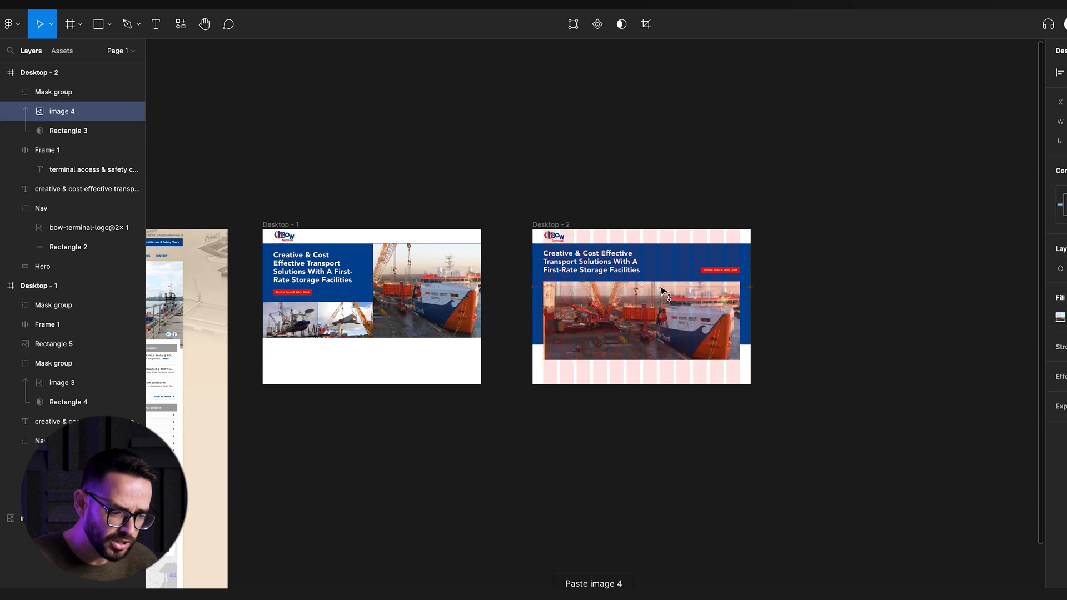
left_click(520, 195)
scroll(618, 210, "up", 5)
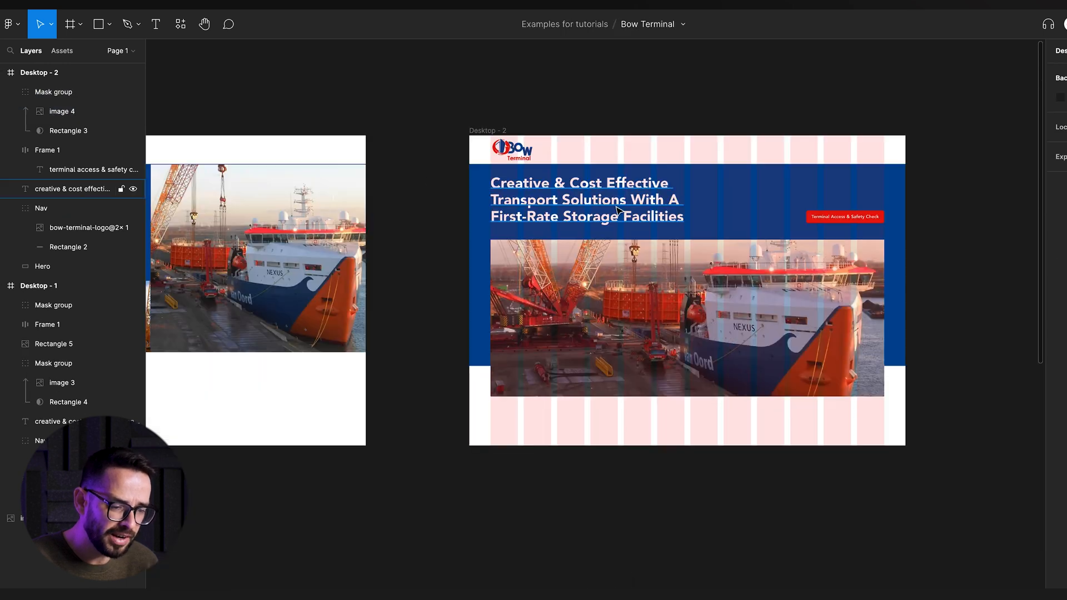
scroll(405, 92, "down", 5)
Duplicate Desktop - 2 and draw a small dropdown triangle beside Services.
left_click(483, 130)
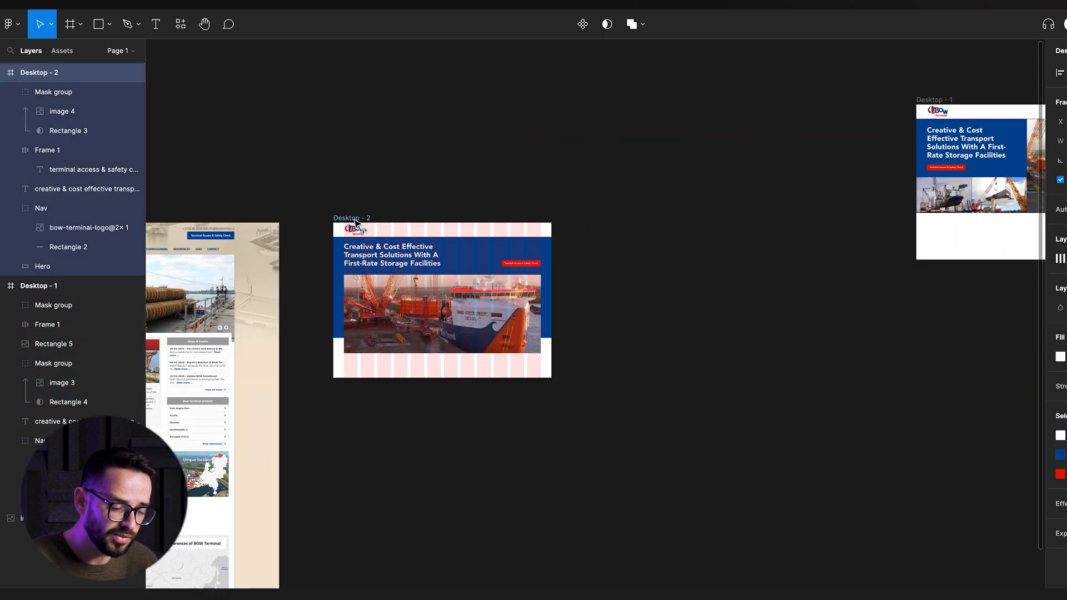
scroll(548, 250, "up", 8)
key("ctrl+d")
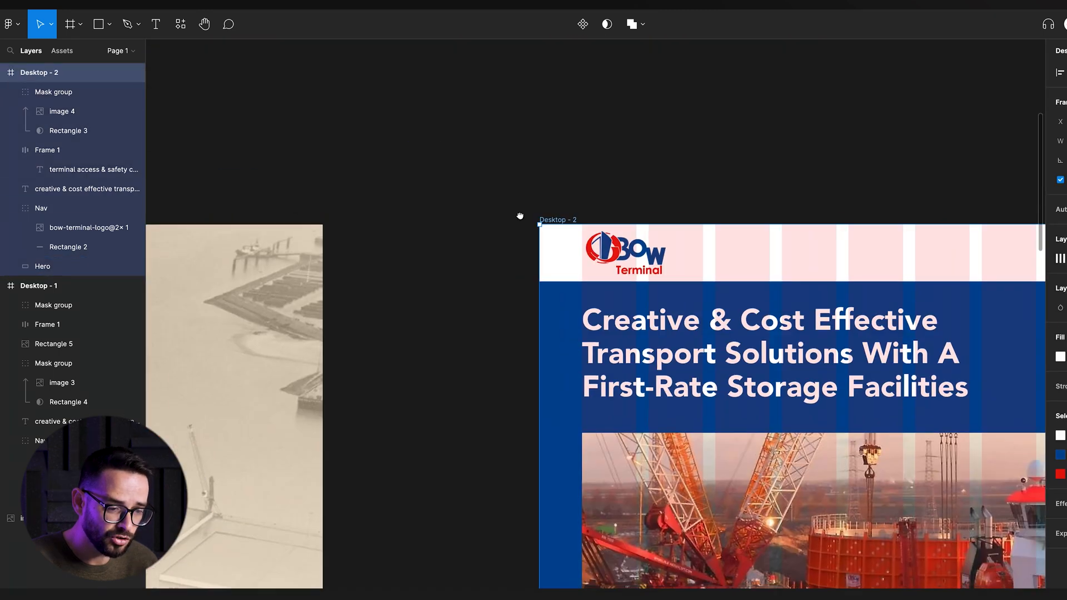
scroll(624, 315, "down", 5)
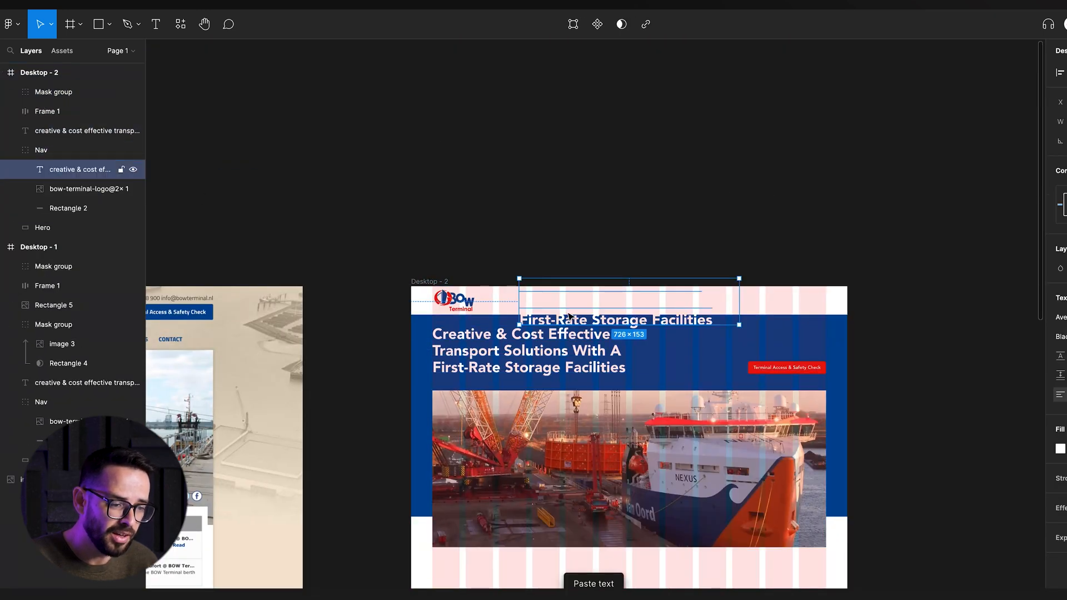
type("About")
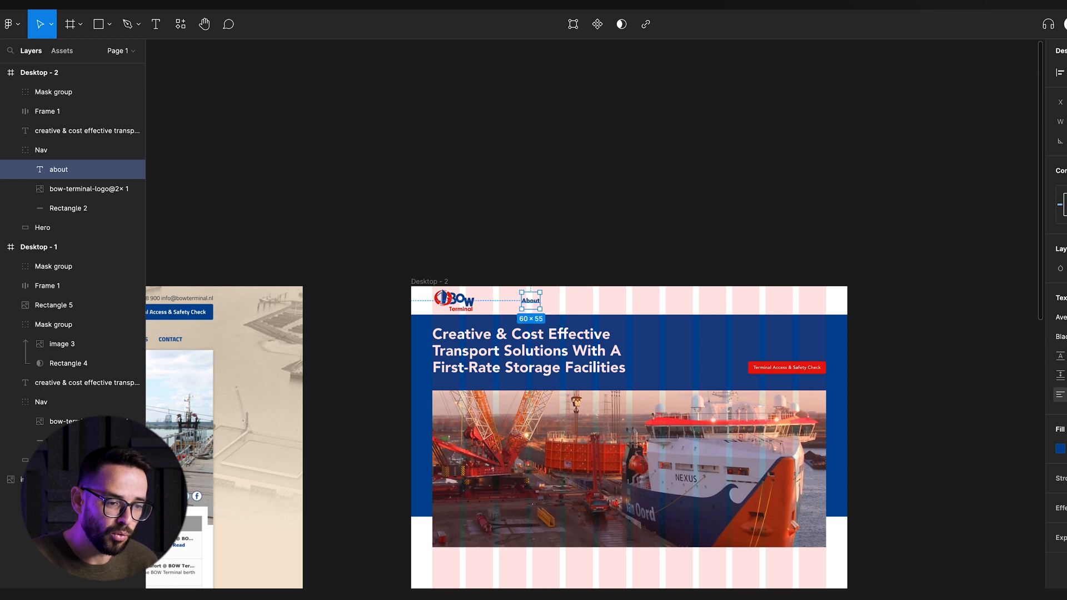
scroll(561, 256, "up", 5)
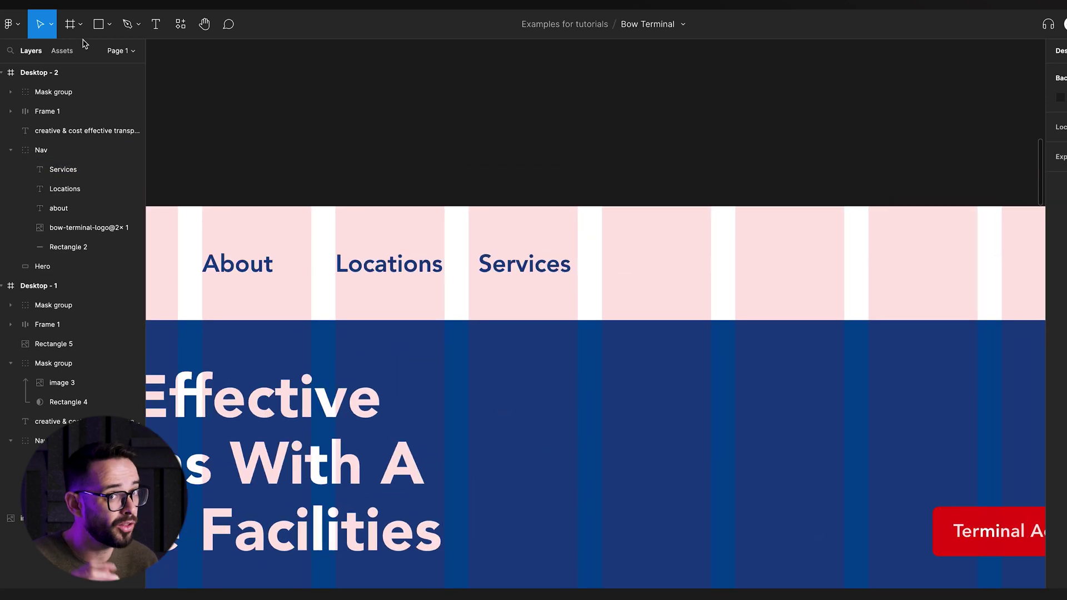
left_click_drag(581, 258, 588, 276)
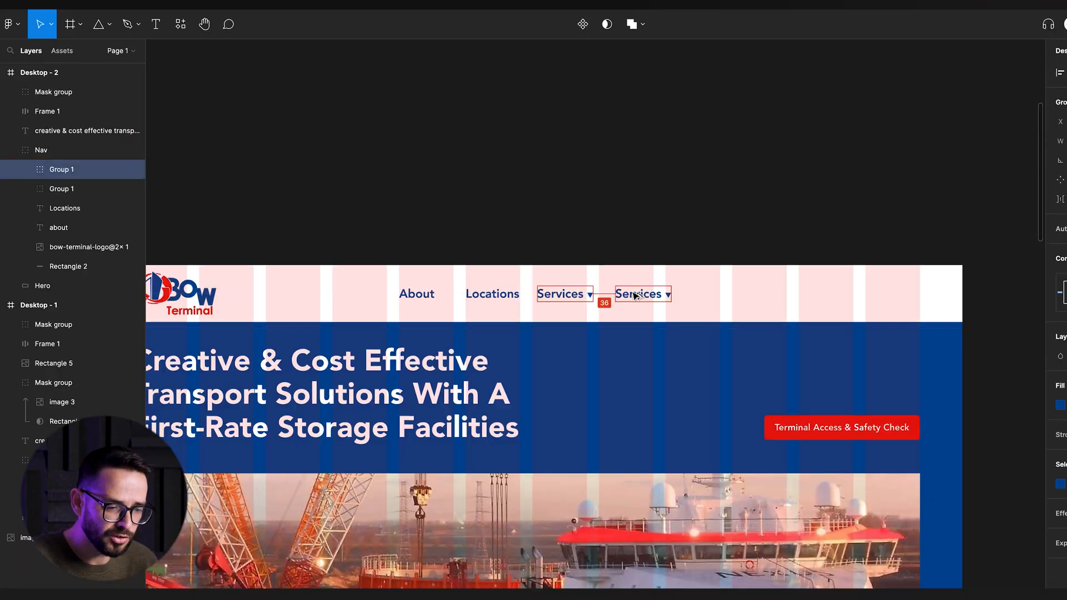
mouse_move(91, 247)
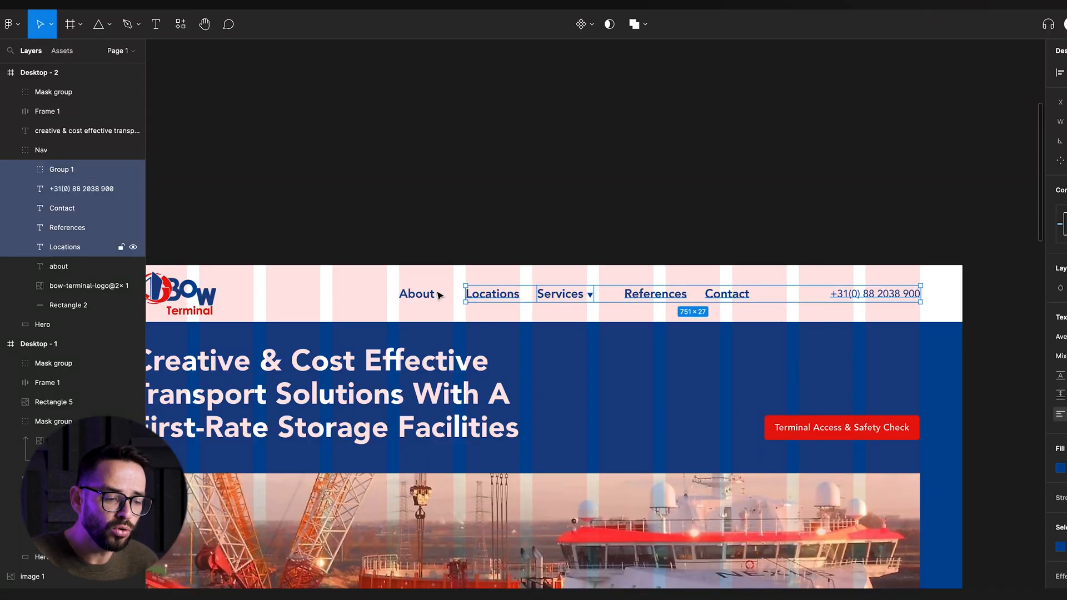
Auto-layout the nav links into one row and stretch it across the header.
key("ctrl+g")
left_click_drag(398, 293, 376, 293)
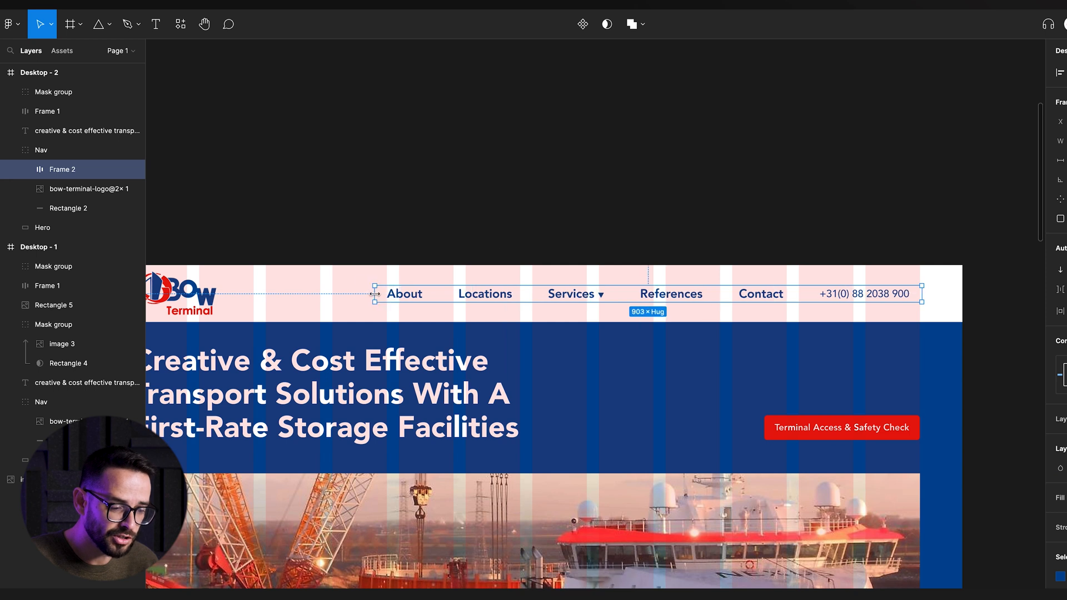
left_click(768, 175)
scroll(500, 251, "down", 5)
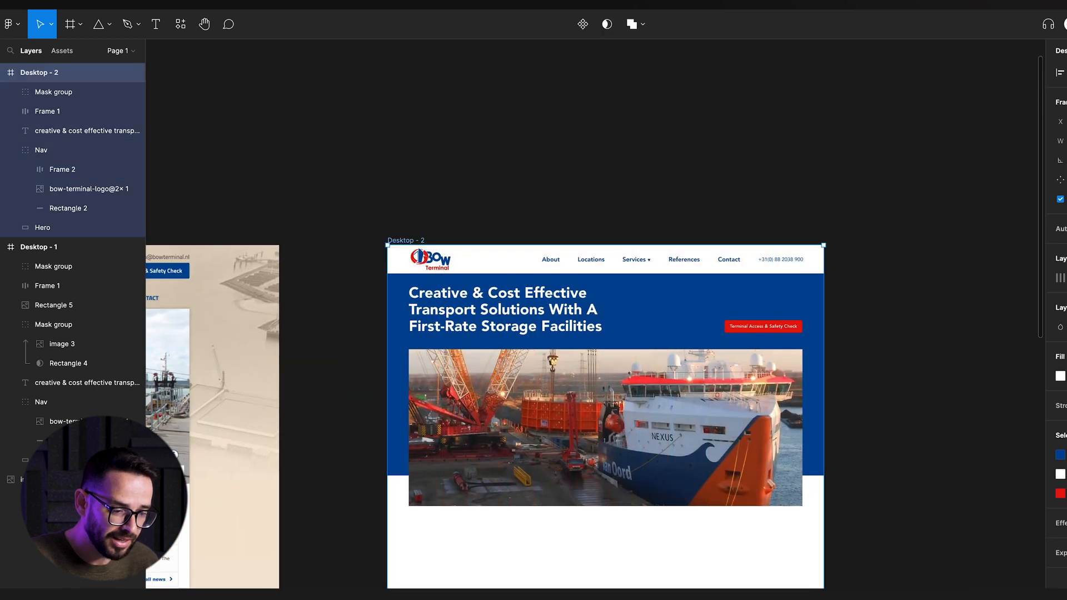
left_click(613, 236)
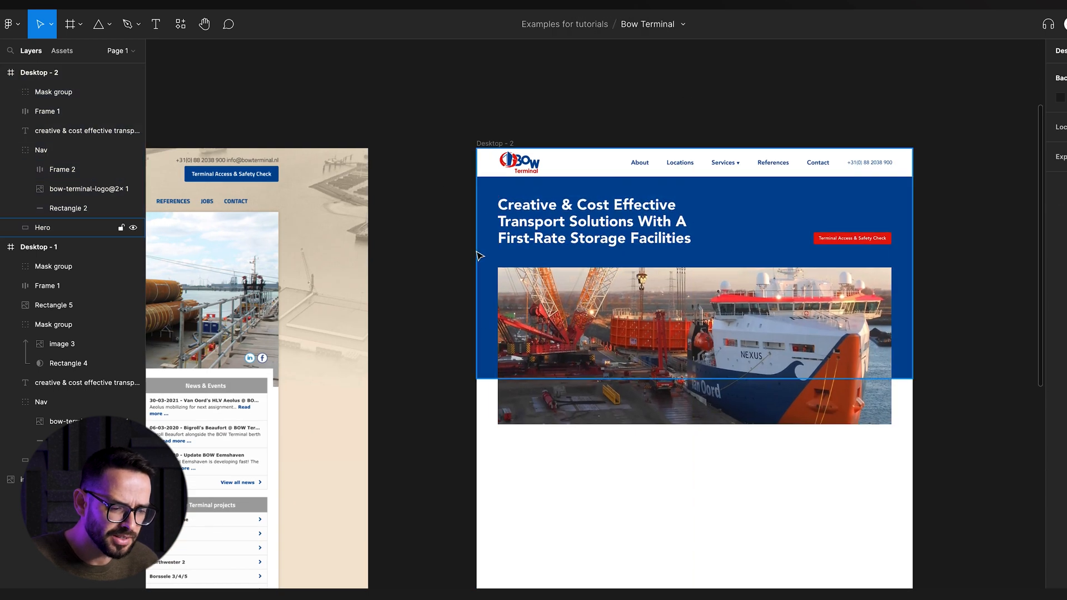
scroll(614, 236, "up", 5)
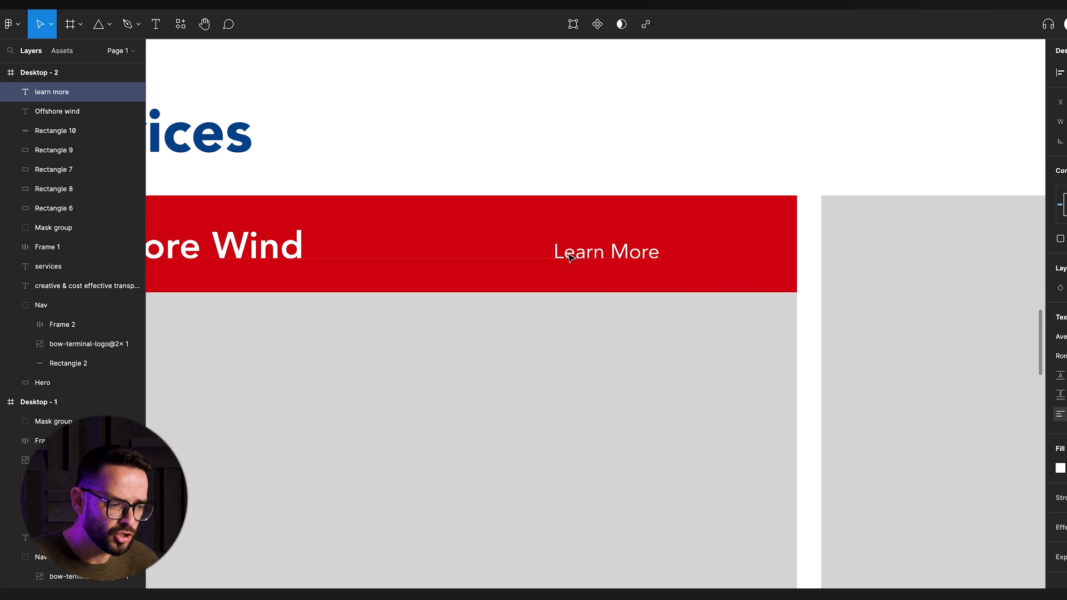
Place a small polygon arrow beside the Learn More text on the red bar.
left_click(514, 235)
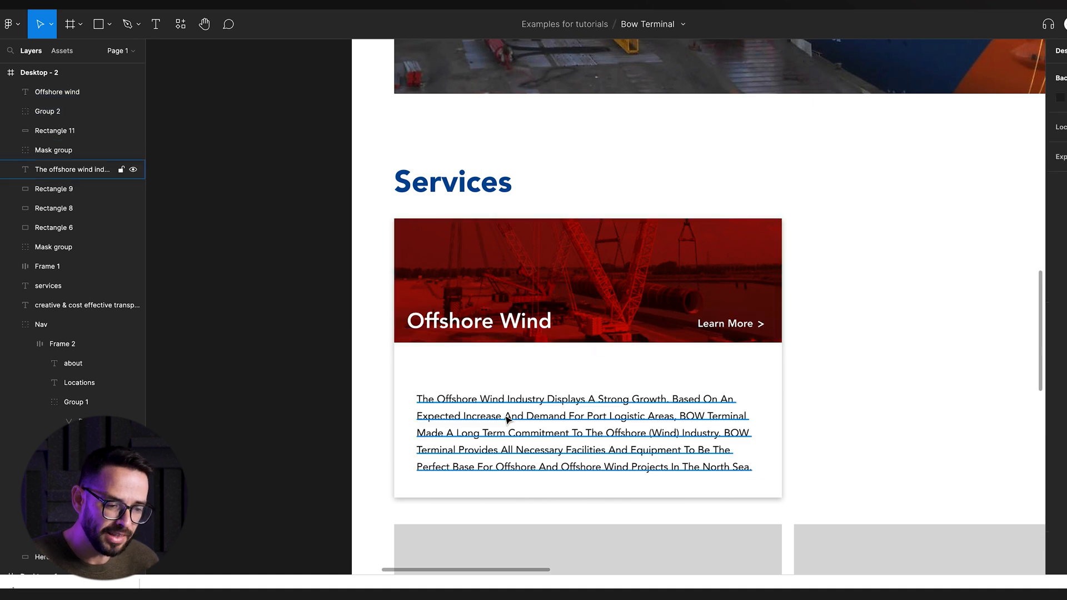
Pull the description text closer to the header and shorten the card background to fit.
left_click_drag(506, 418, 513, 408)
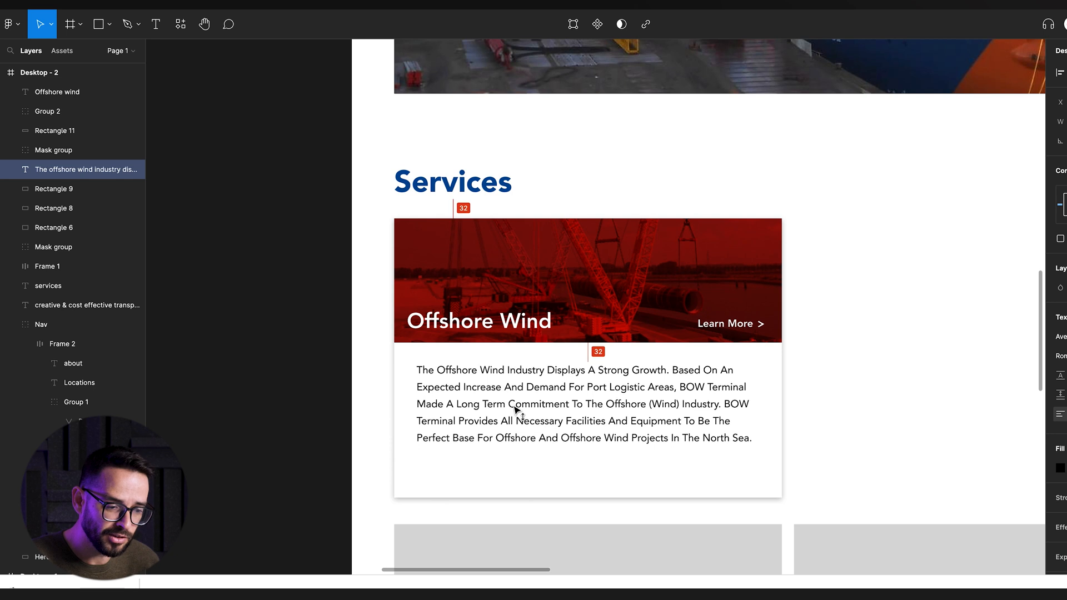
left_click(553, 497)
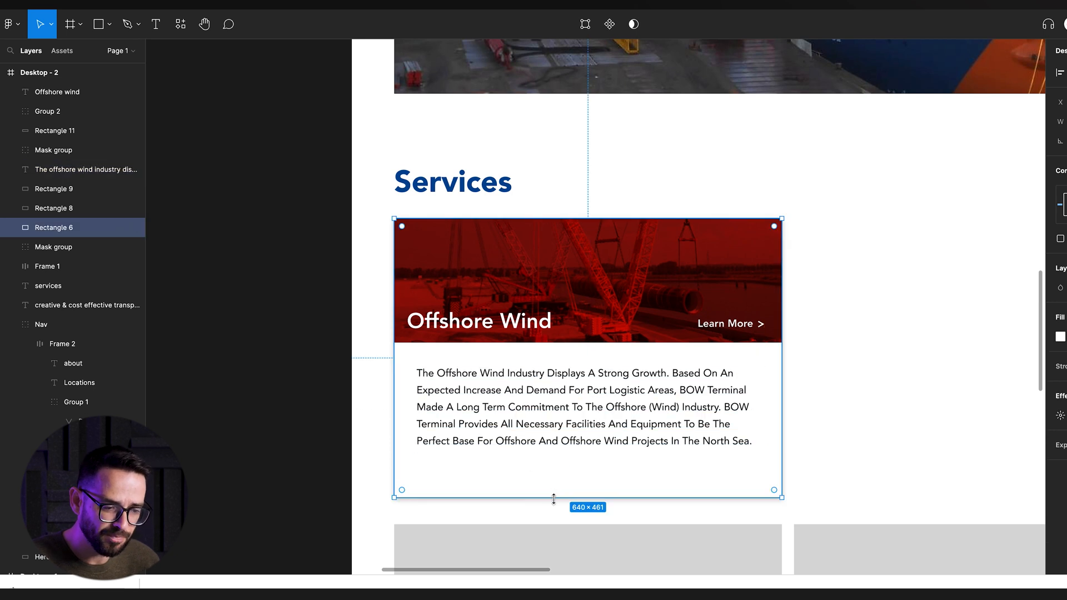
left_click_drag(554, 500, 554, 472)
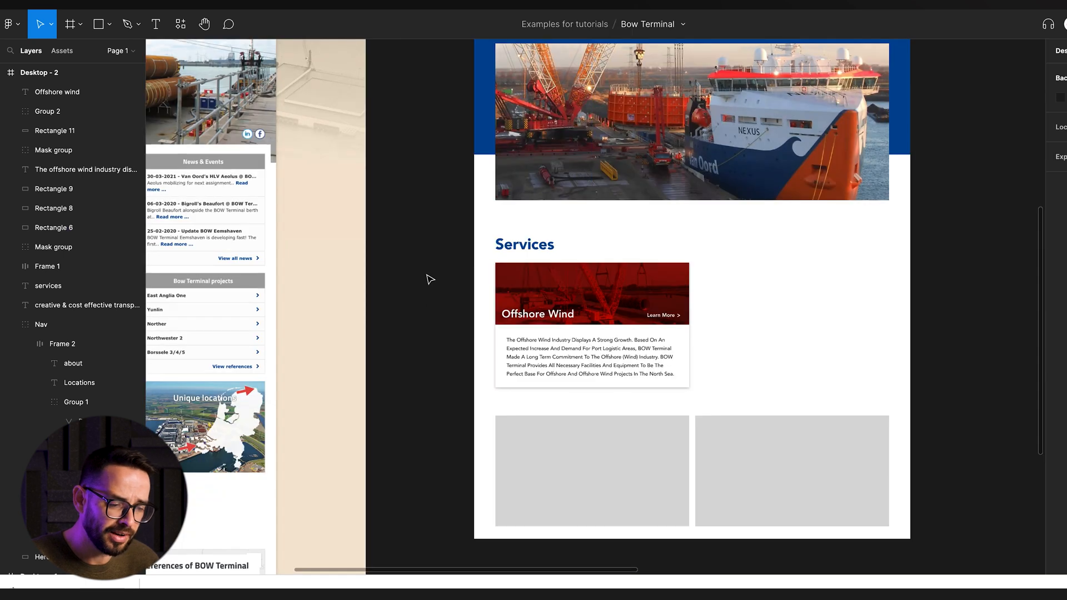
Recolour the card's photo overlay from red to brand blue #004896.
left_click_drag(426, 268, 659, 379)
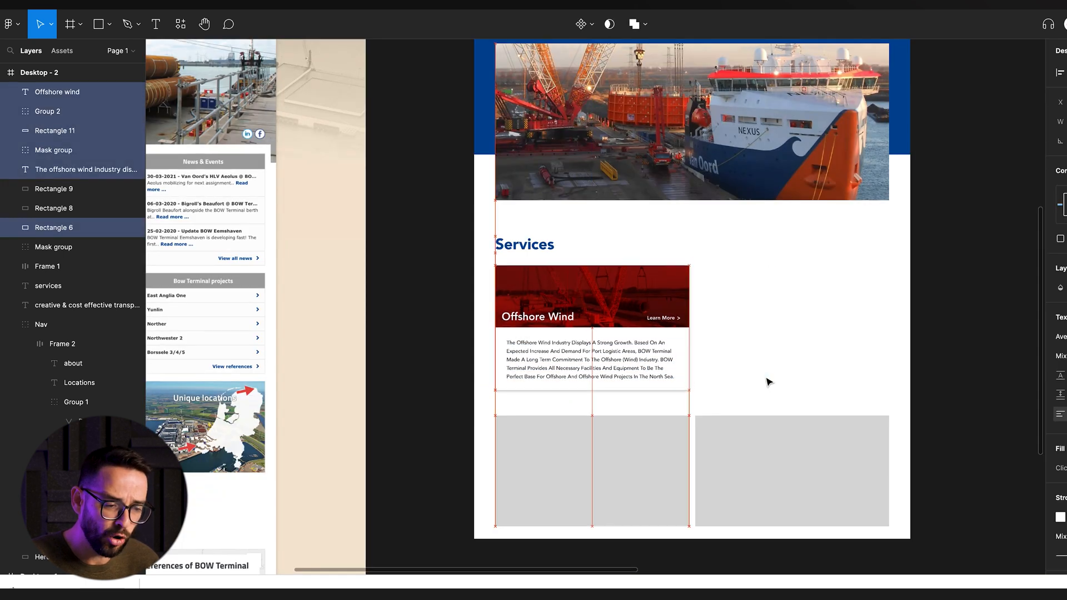
left_click(768, 382)
left_click(613, 291)
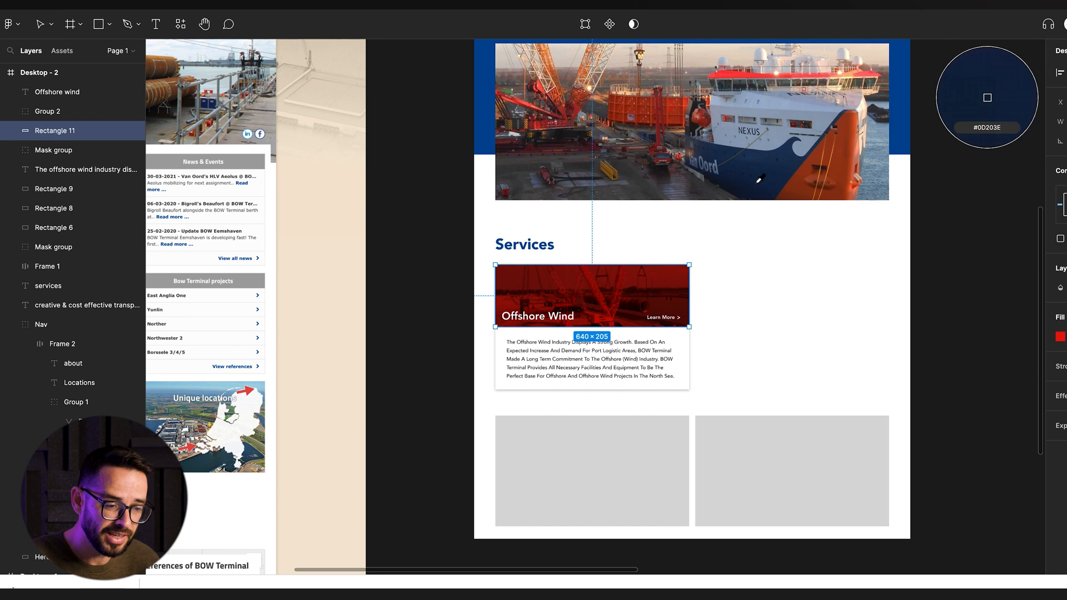
key("Escape")
left_click(1060, 337)
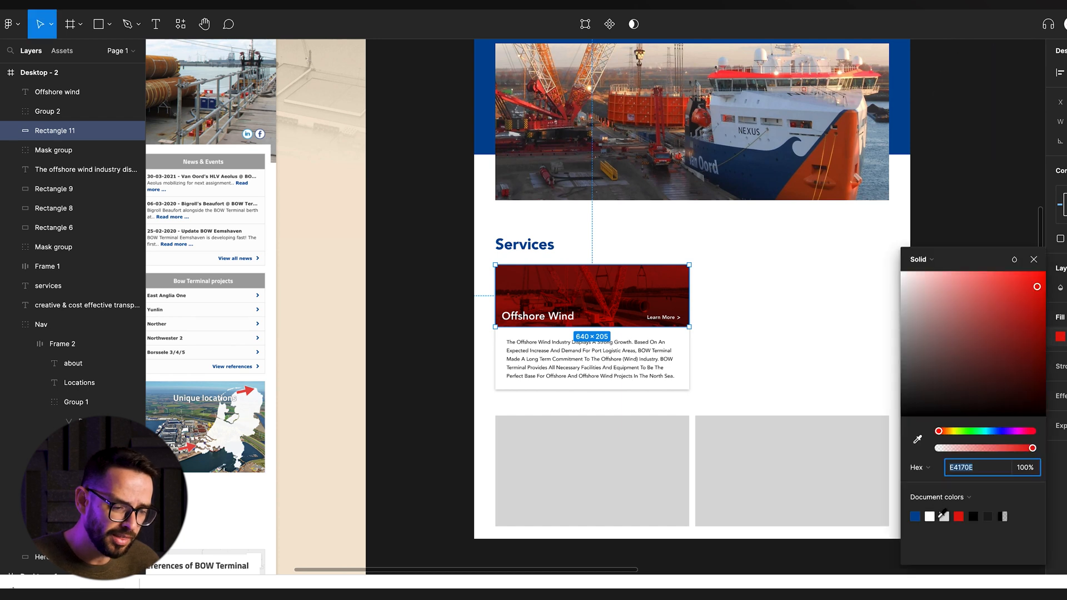
left_click(916, 517)
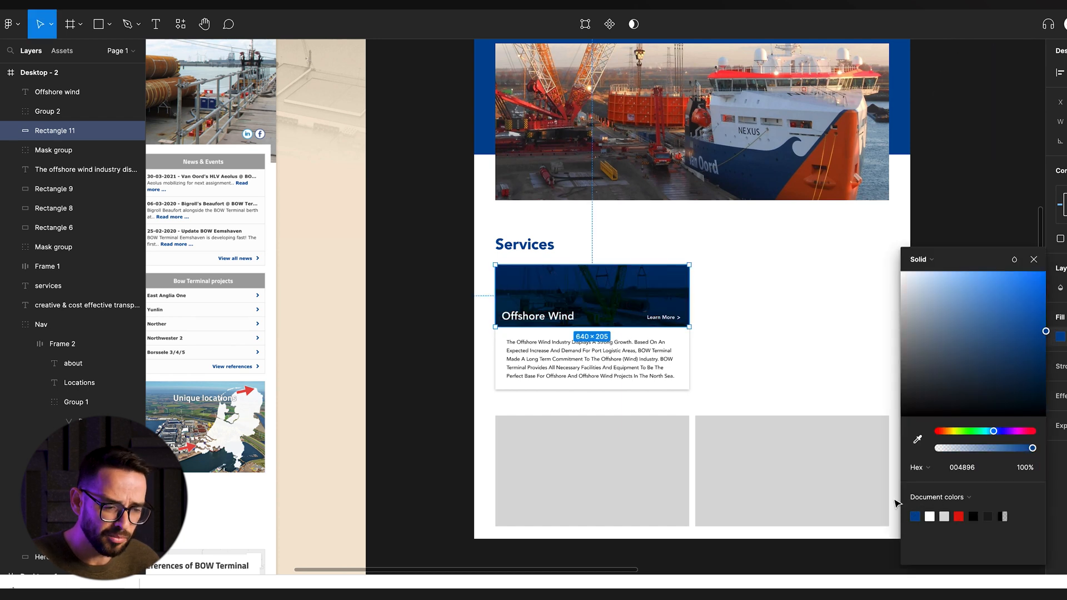
left_click(1035, 264)
left_click(842, 307)
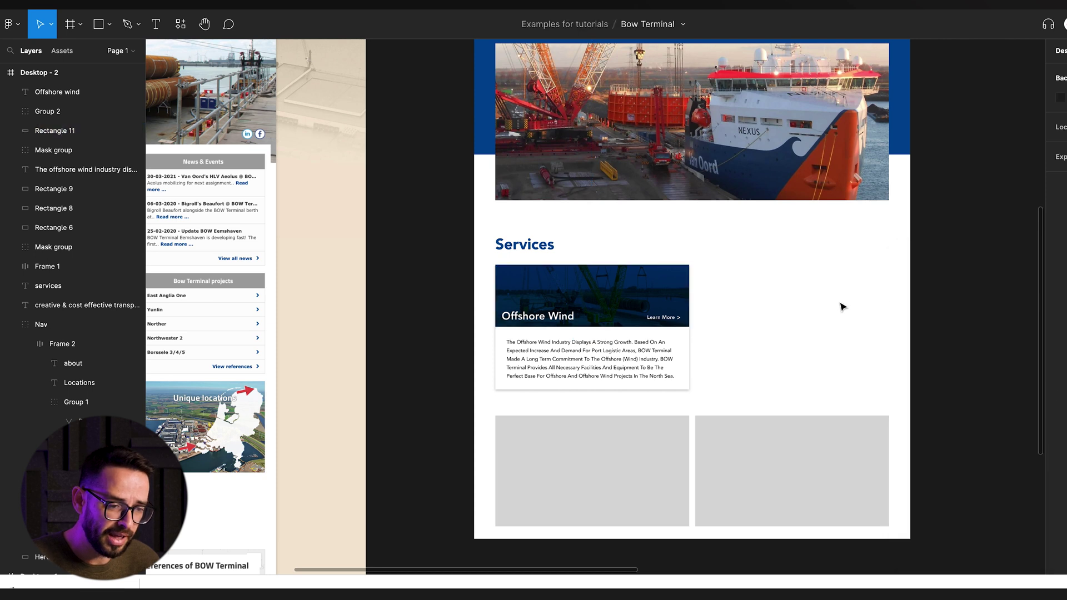
Revert the overlay to red, duplicate the card to the right and align it on the column grid.
key("ctrl+z")
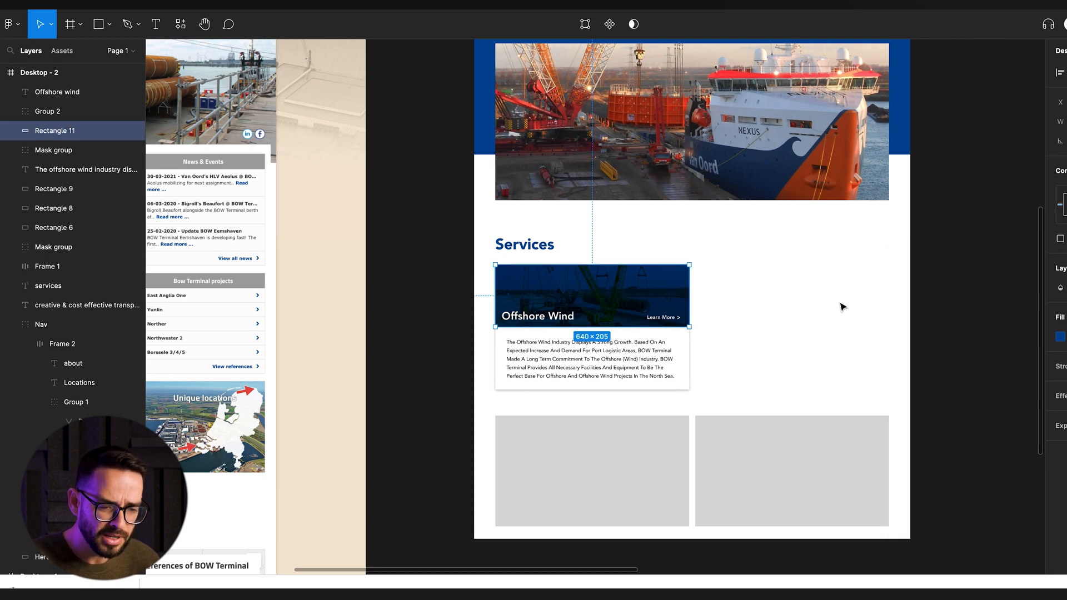
key("ctrl+d")
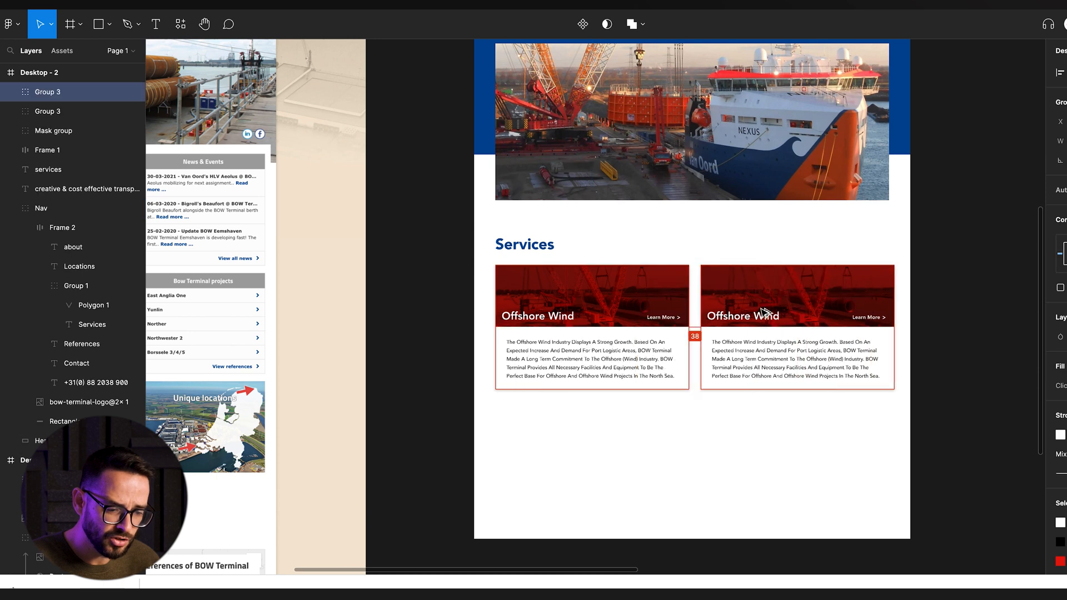
scroll(708, 334, "up", 4)
key("ctrl+shift+4")
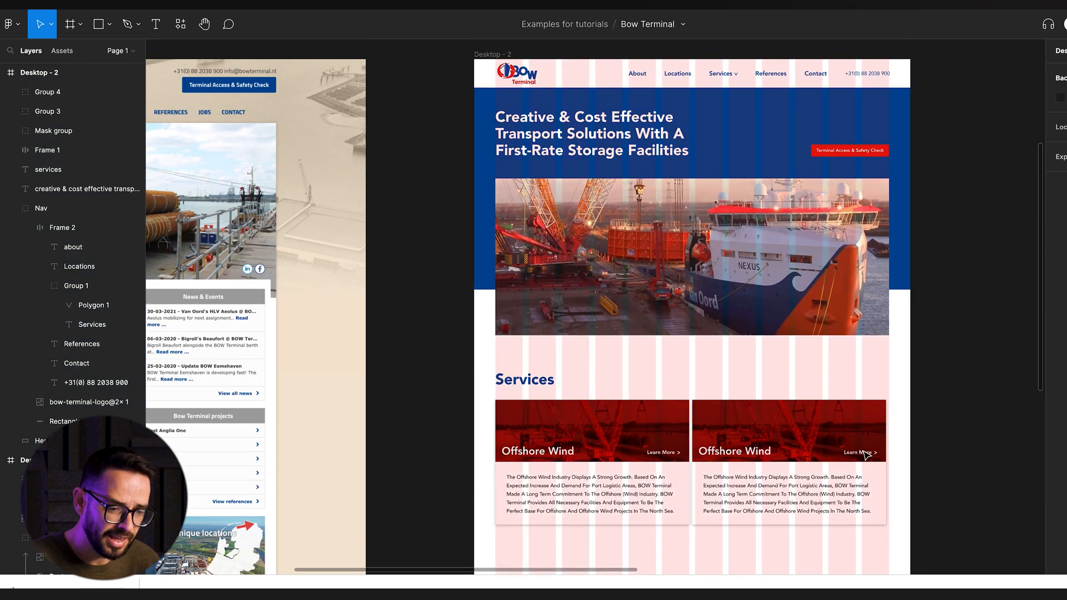
key("Right")
key("Right")
key("Right")
key("Right")
scroll(709, 334, "down", 4)
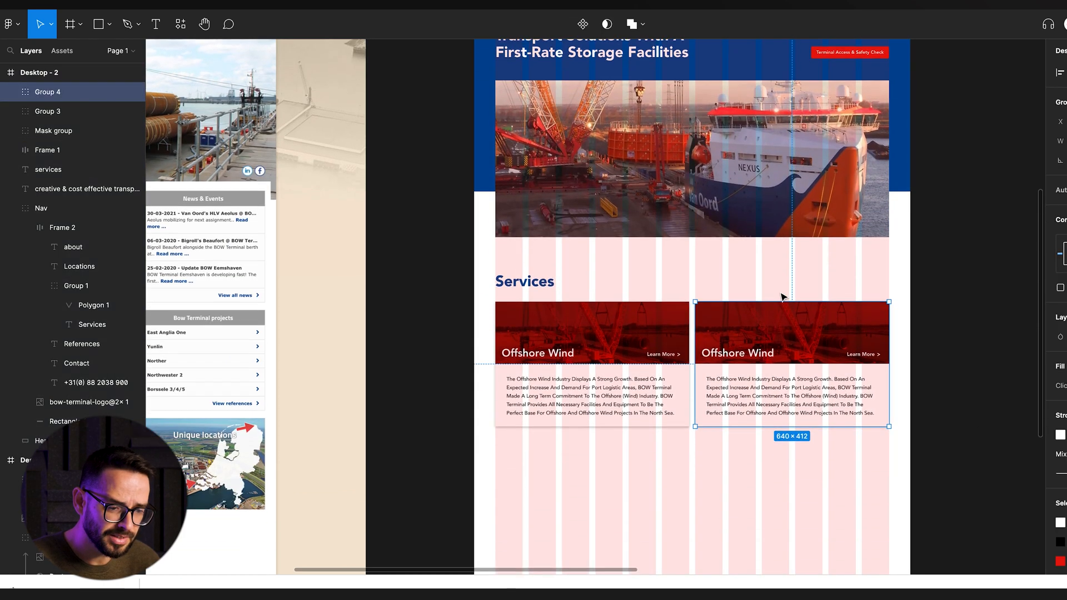
left_click(674, 317, "shift")
left_click_drag(740, 316, 740, 454)
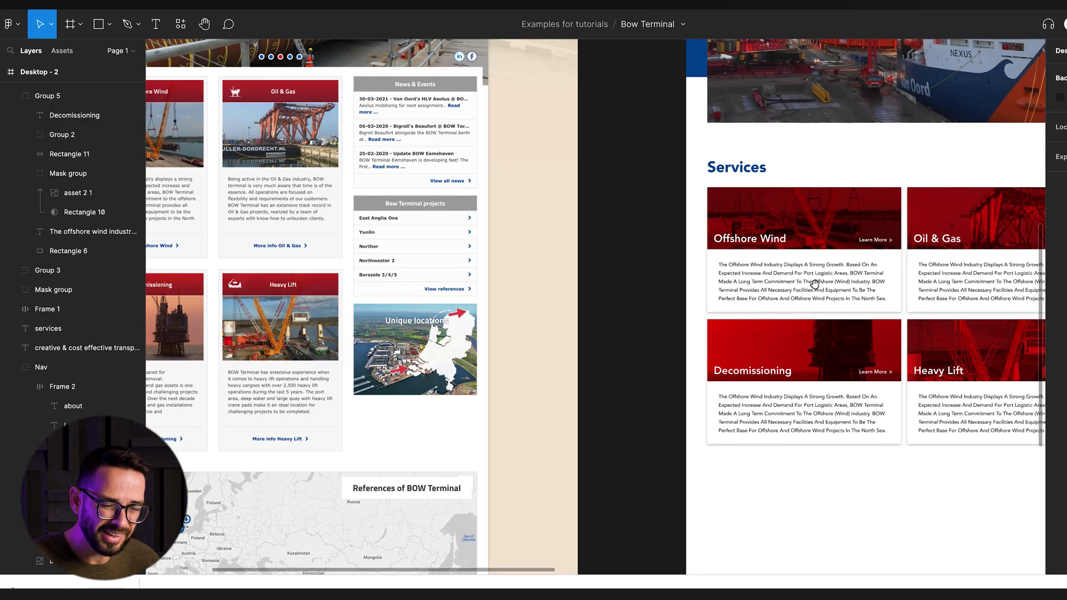
scroll(815, 283, "right", 5)
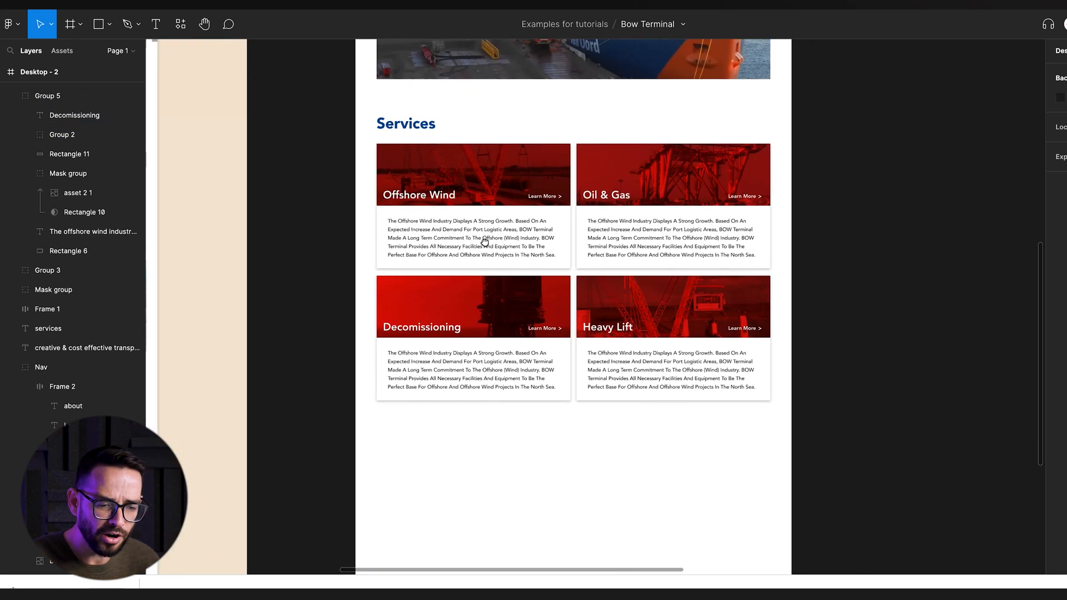
scroll(361, 305, "down", 3)
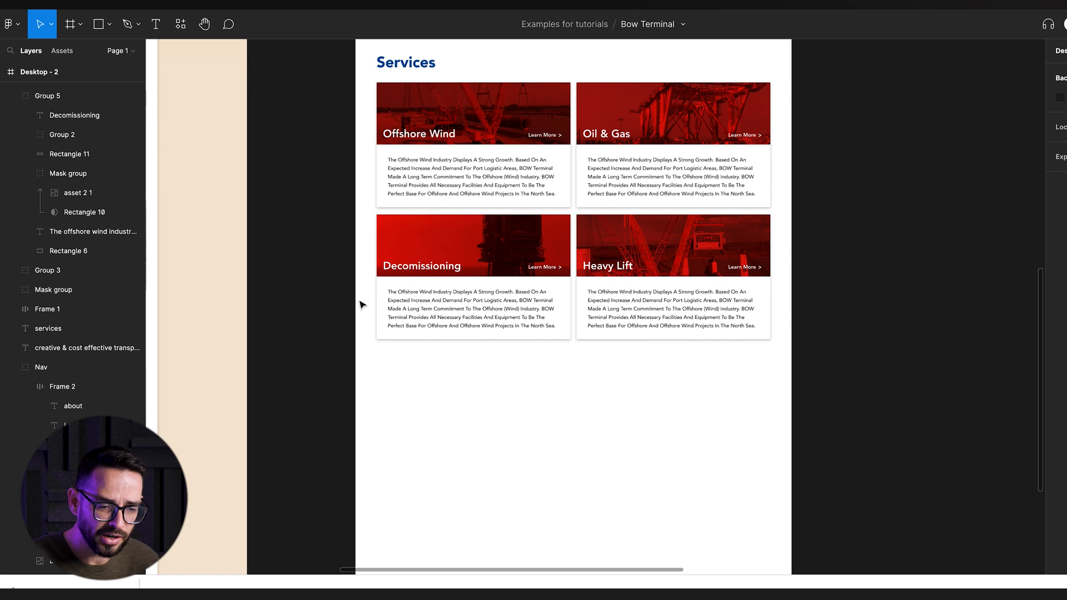
scroll(363, 304, "down", 2)
scroll(362, 305, "up", 2)
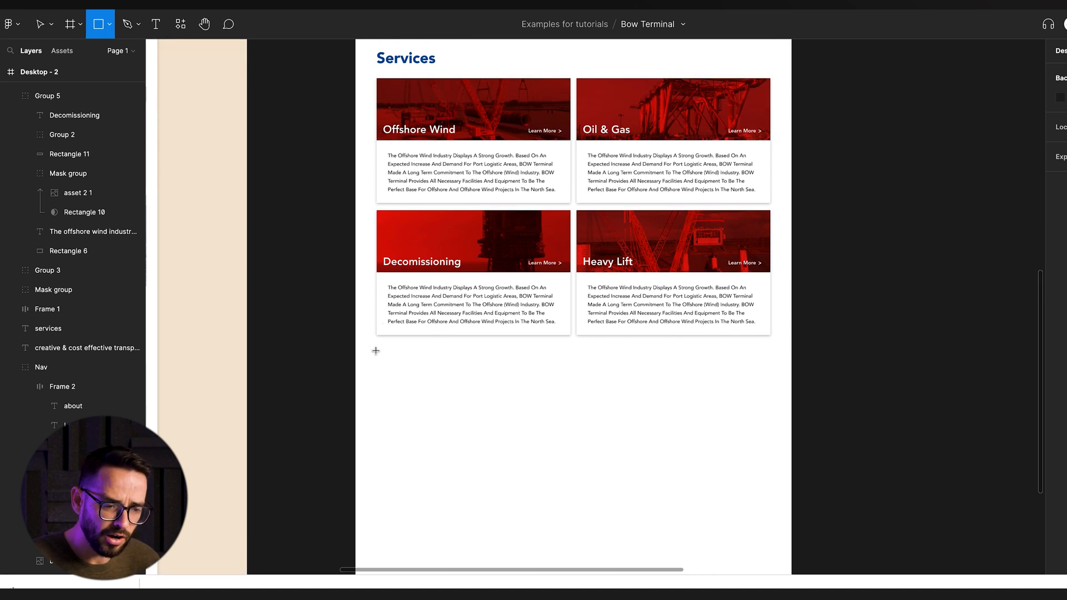
scroll(373, 348, "up", 3)
Bring the reference site into view beside the service cards for comparison.
mouse_move(383, 333)
left_mouse_down()
mouse_move(621, 481)
mouse_move(367, 220)
left_mouse_up()
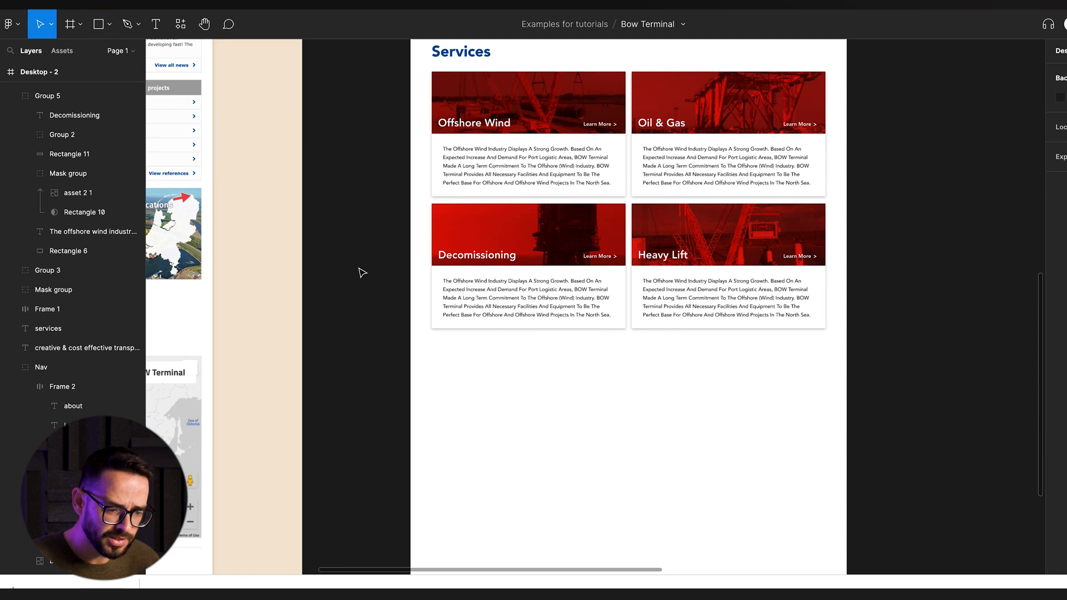
left_click_drag(386, 297, 673, 334)
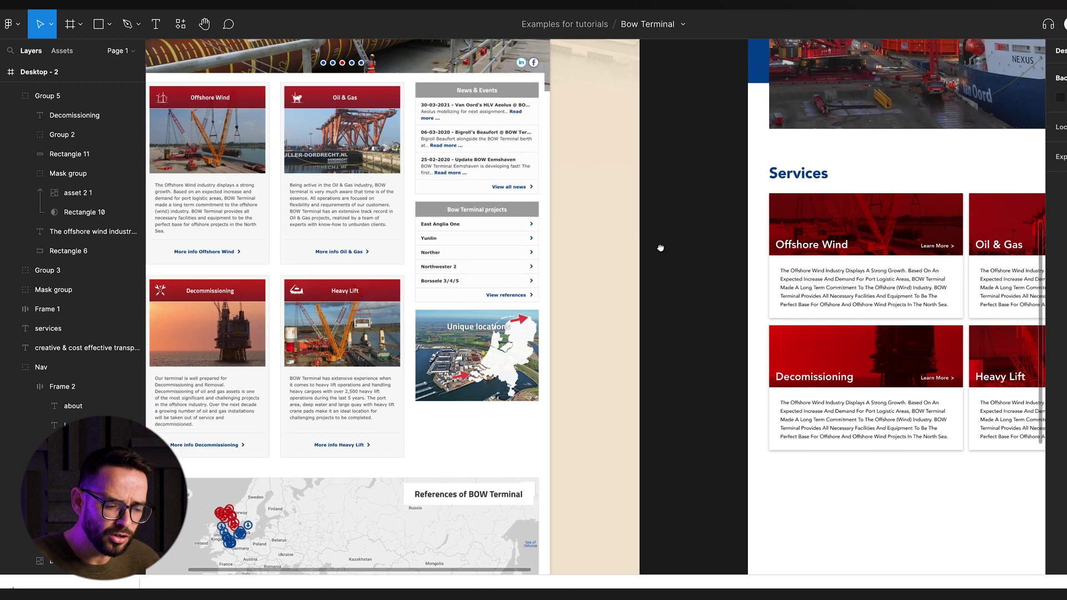
Restore the section headings to full opacity and nudge them down into position.
left_click_drag(672, 216, 714, 296)
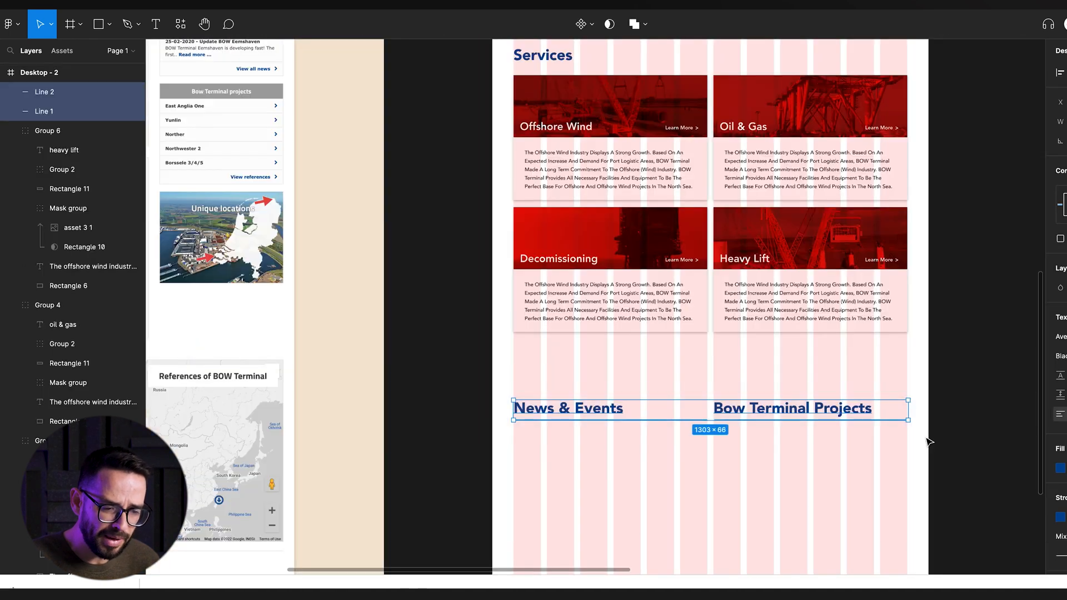
key("5")
key("0")
key("shift+Down")
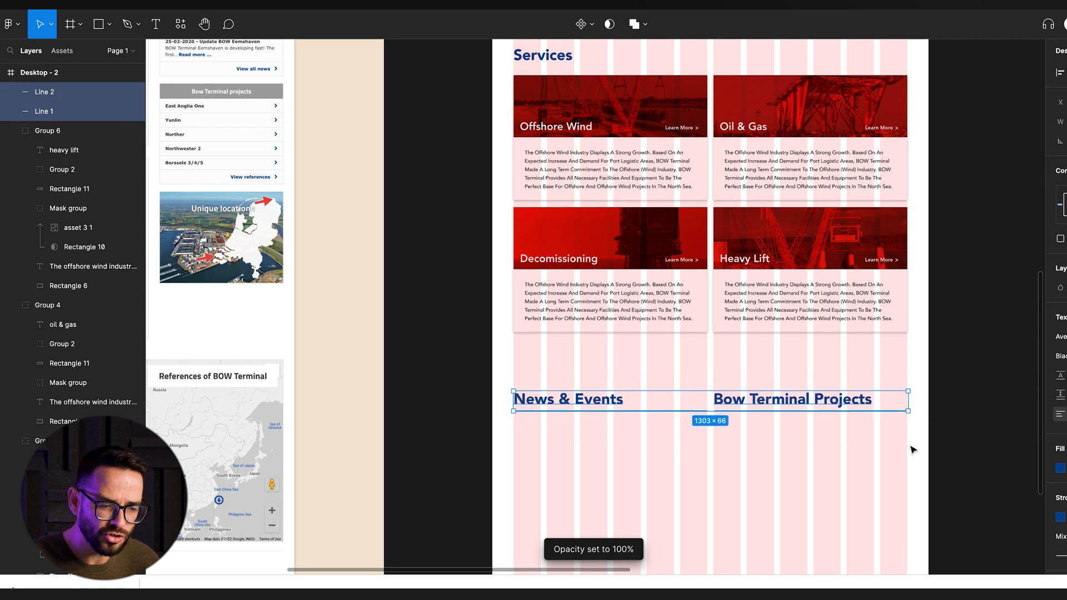
key("Escape")
scroll(446, 375, "up", 4)
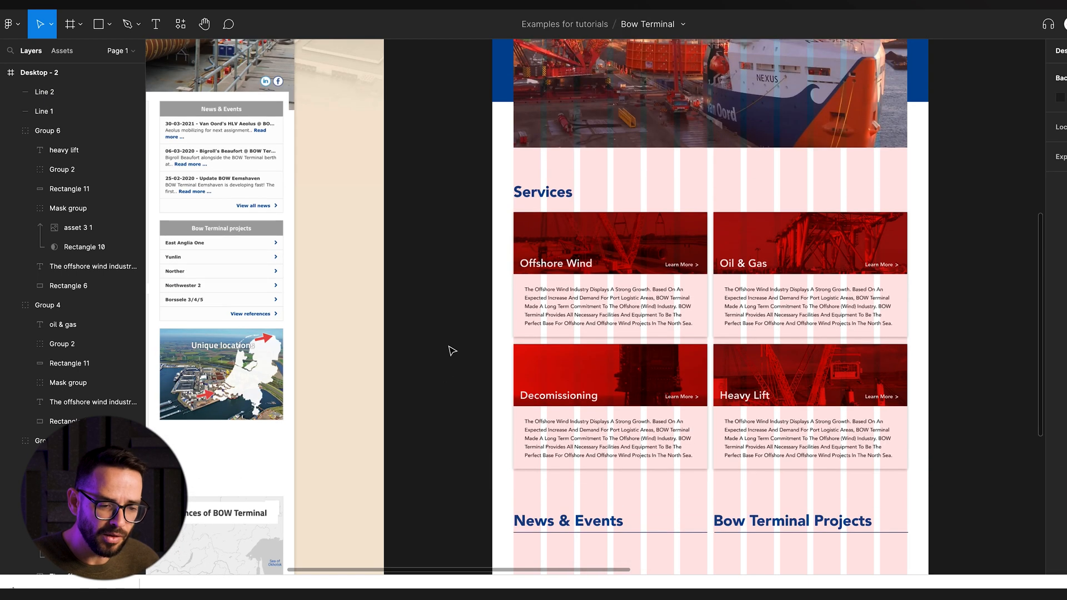
scroll(584, 333, "up", 3, "ctrl")
scroll(583, 333, "up", 10)
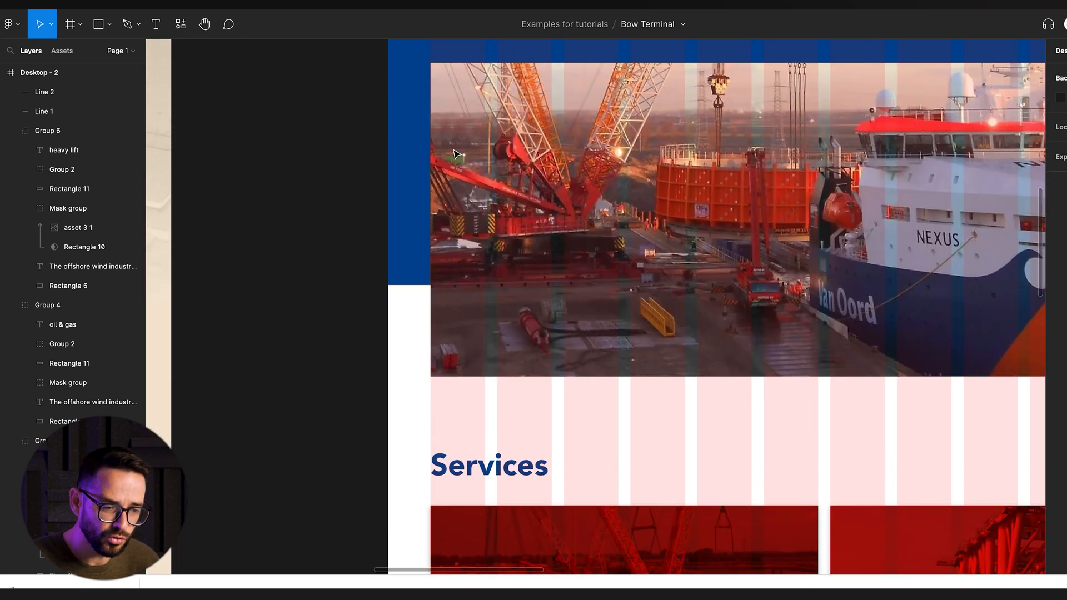
scroll(584, 333, "up", 6)
scroll(583, 333, "down", 10)
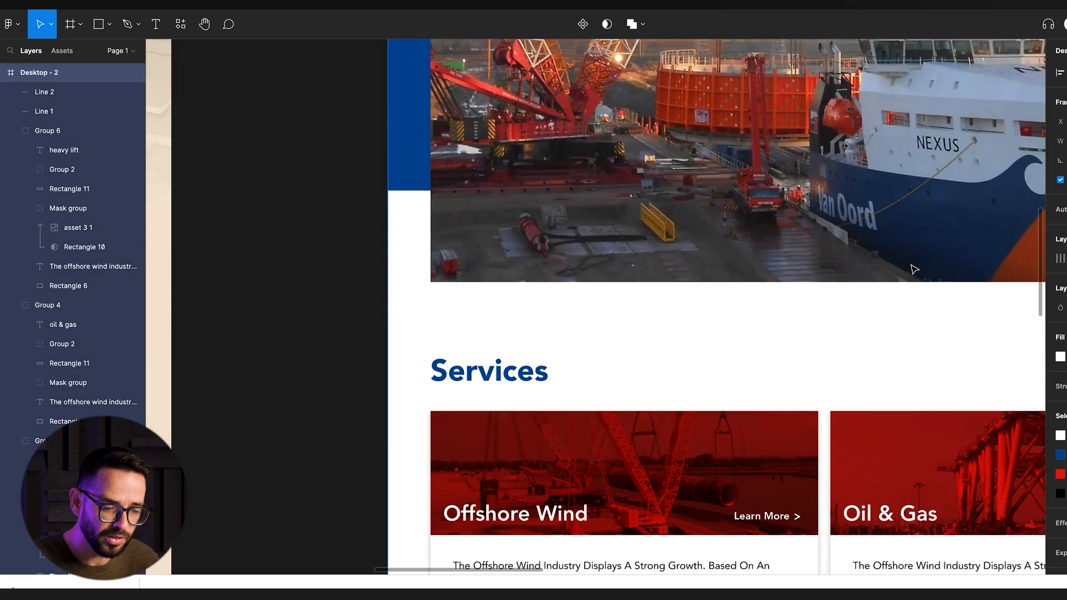
scroll(584, 333, "down", 8)
left_click_drag(609, 417, 650, 429)
scroll(584, 333, "down", 3, "ctrl")
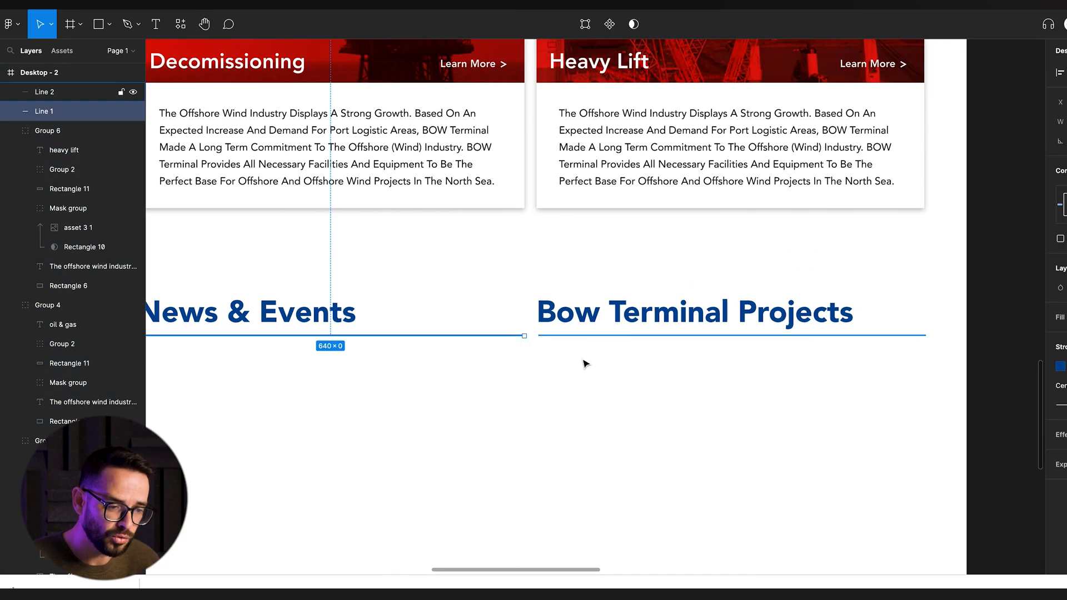
scroll(692, 434, "up", 2, "ctrl")
scroll(557, 331, "down", 3)
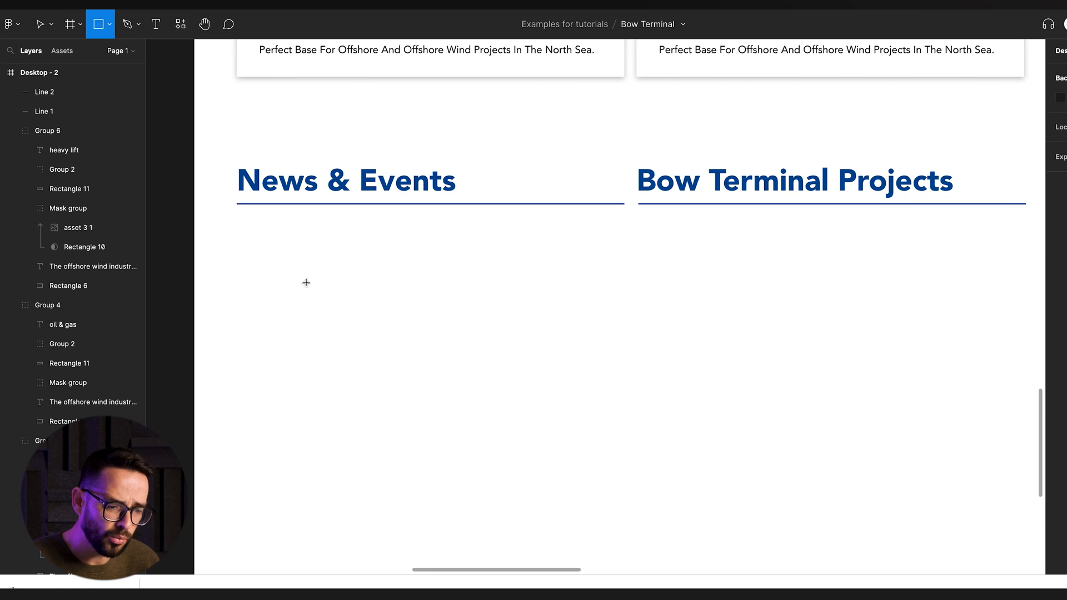
Draw an unfilled box with dark blue outline and line it up under the News & Events heading.
left_click_drag(237, 203, 623, 493)
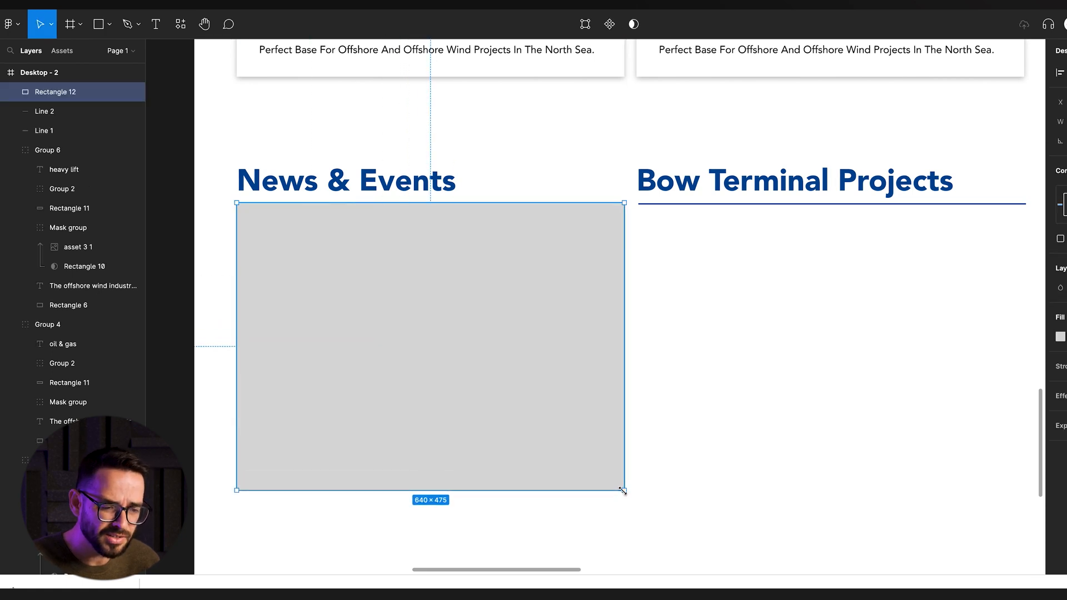
key("ctrl+z")
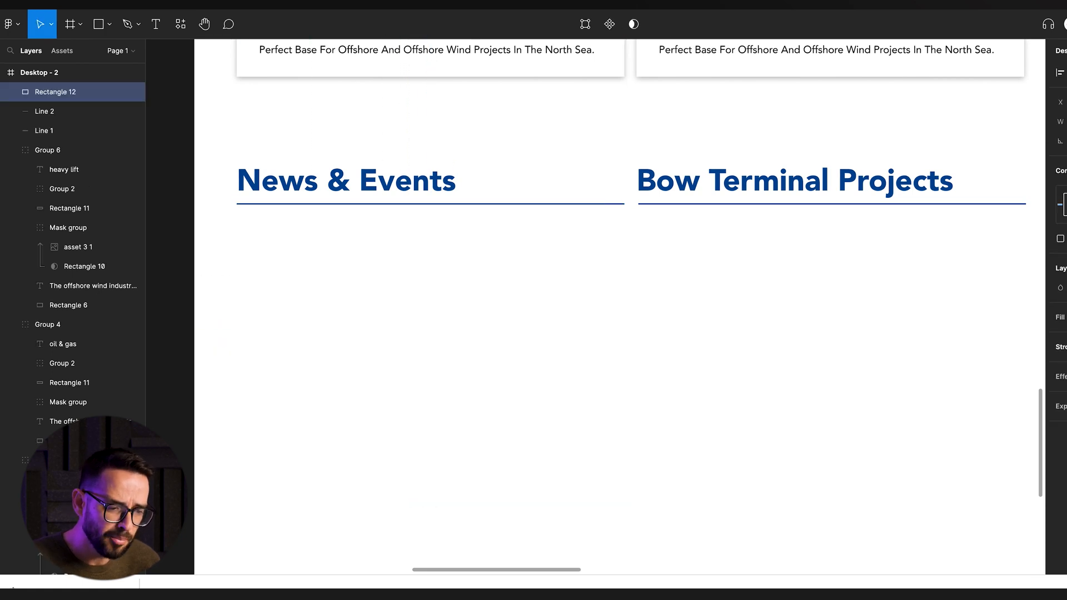
left_click(1059, 367)
left_click(930, 516)
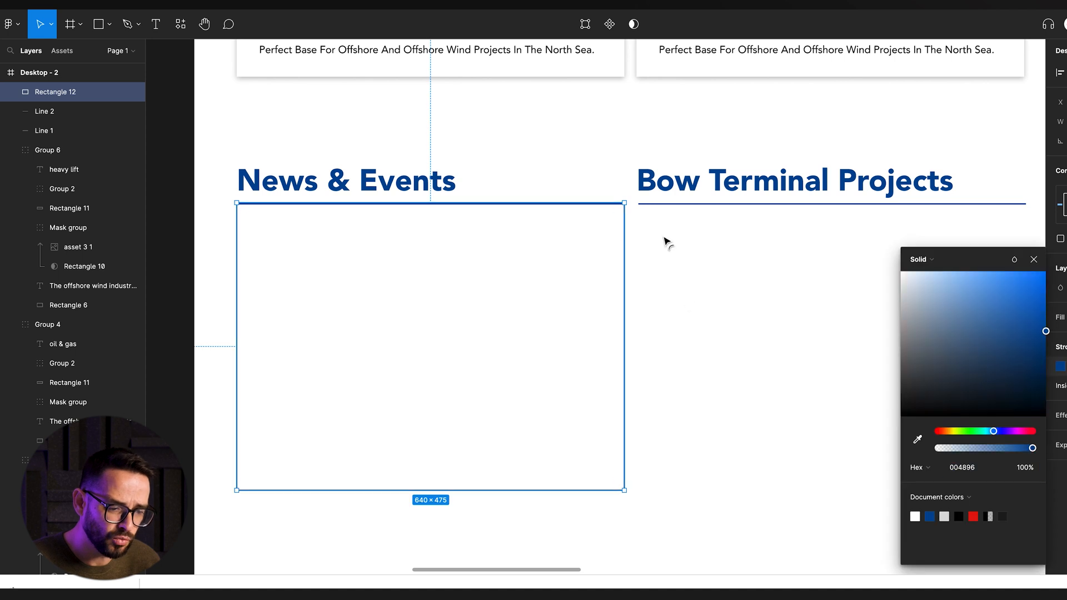
left_click(807, 244)
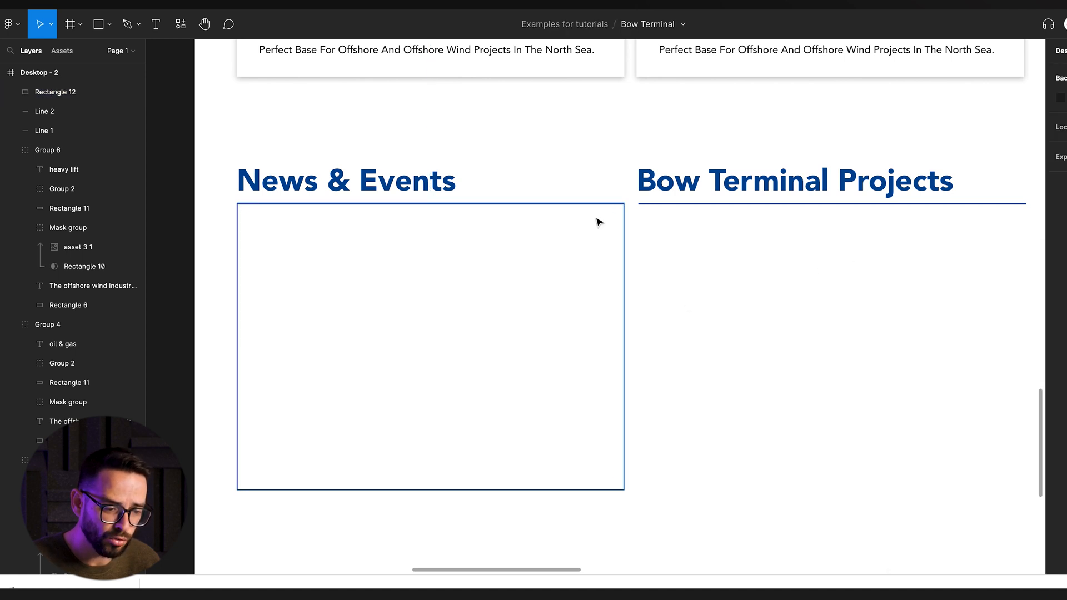
left_click_drag(600, 212, 591, 254)
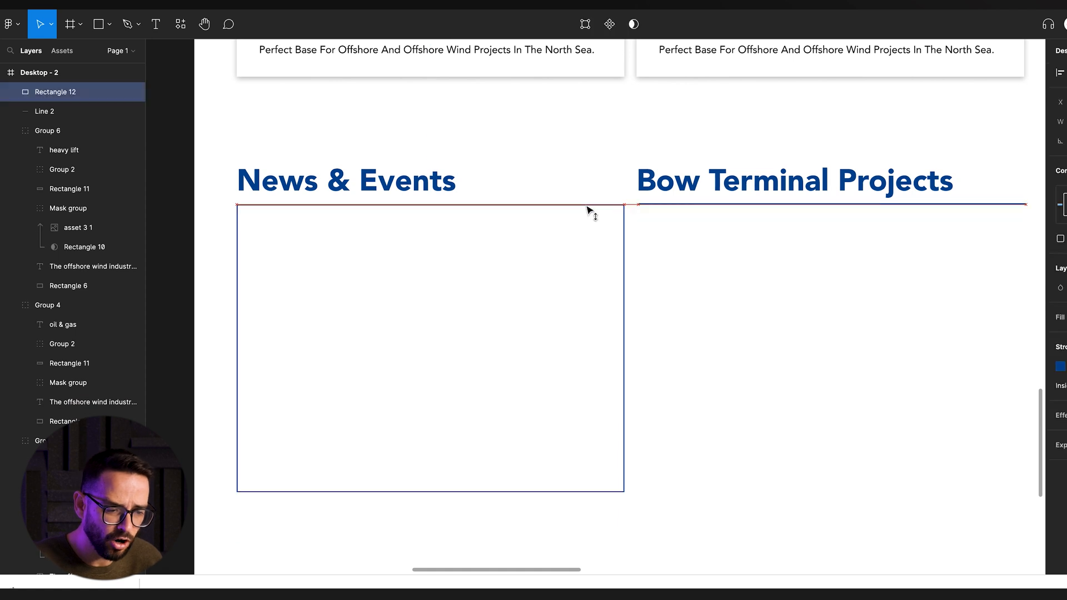
left_click(761, 274)
scroll(734, 250, "down", 3)
Copy the outlined box under Bow Terminal Projects, then delete both outlined boxes.
left_click(653, 245)
left_click(584, 267)
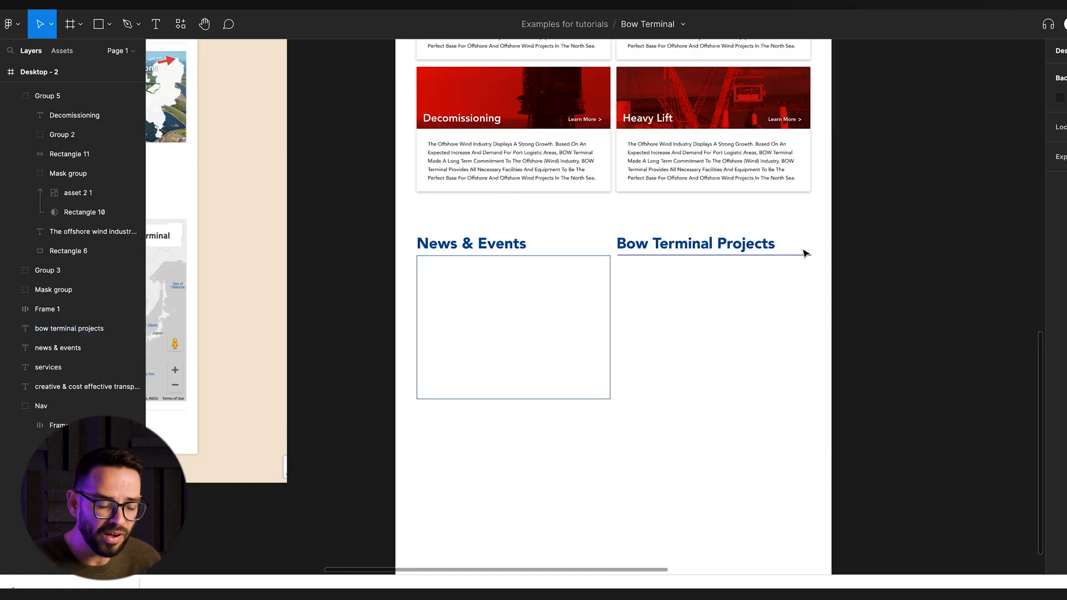
left_click_drag(500, 325, 689, 263)
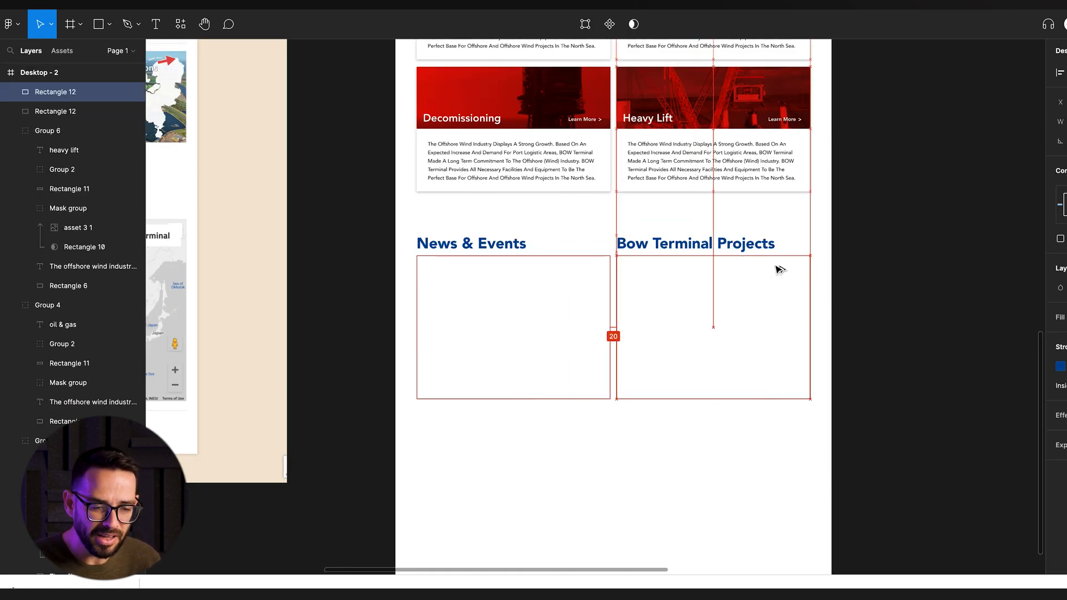
left_click(638, 452)
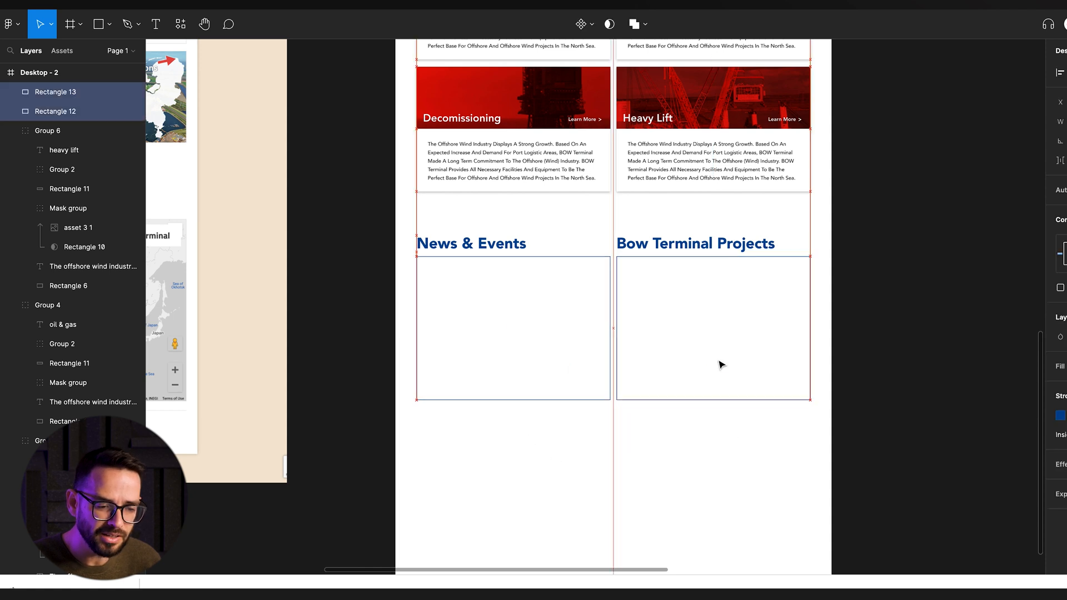
scroll(479, 320, "up", 4)
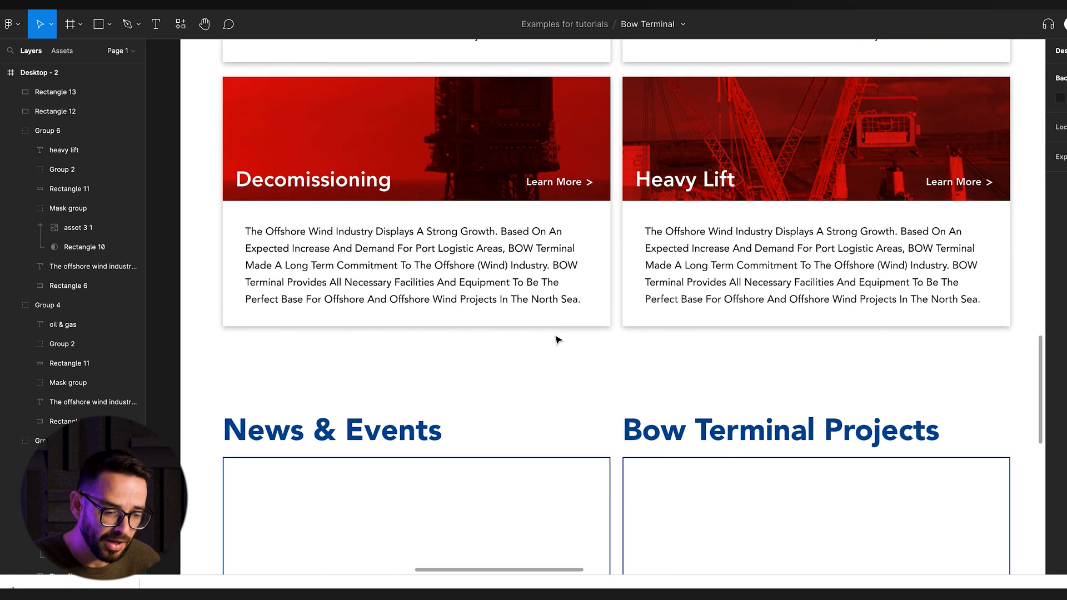
left_click_drag(584, 447, 533, 517)
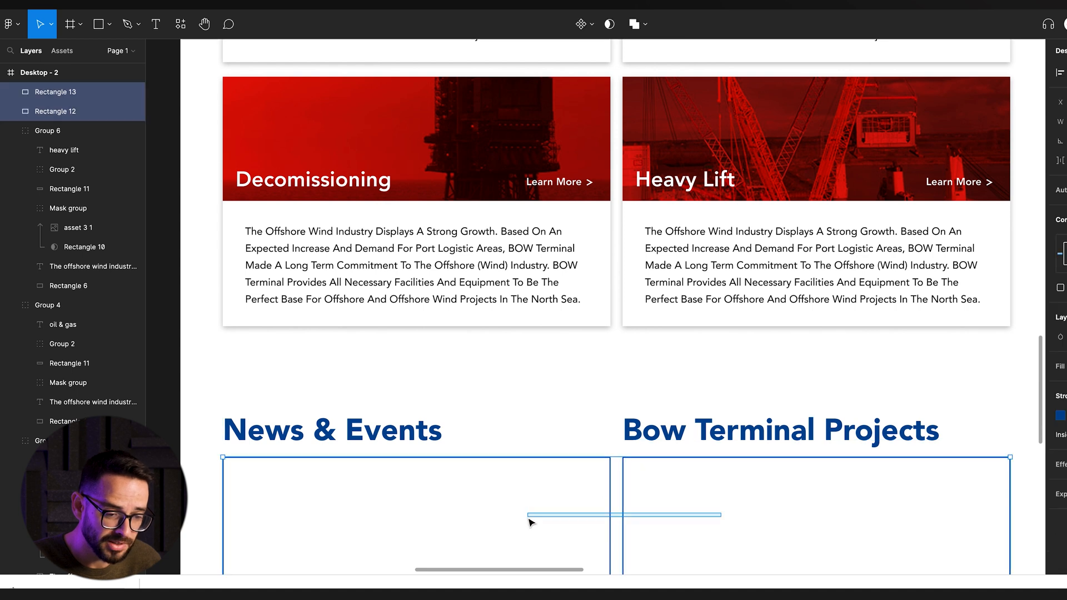
key("Delete")
Paste a white service-card background under News & Events and a second one under Bow Terminal Projects.
left_click(417, 266, "ctrl")
key("ctrl+c")
scroll(517, 400, "down", 1)
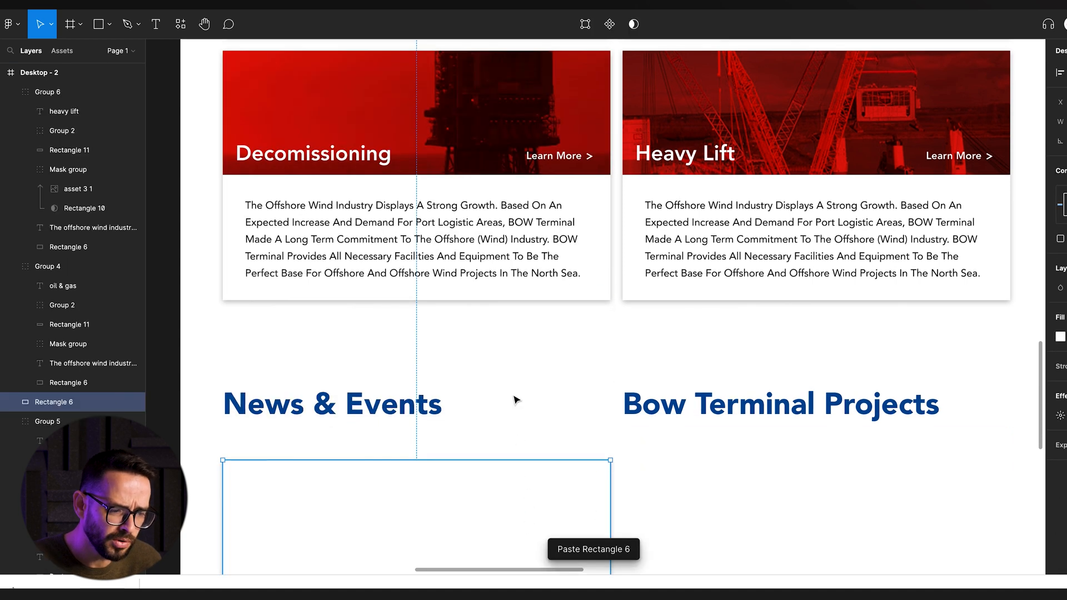
key("ctrl+v")
left_click_drag(510, 480, 909, 480)
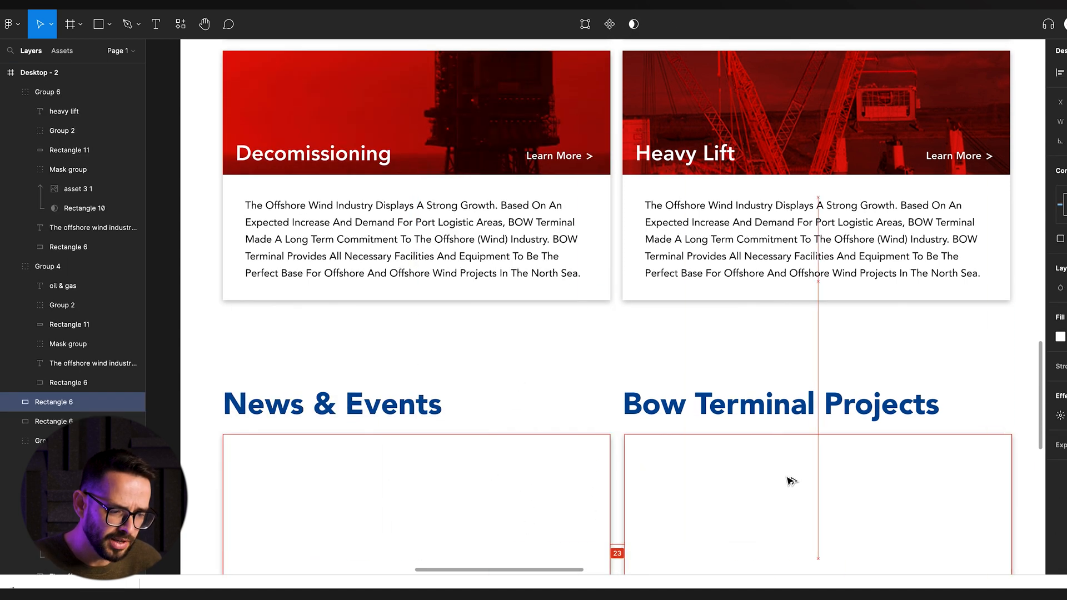
scroll(588, 415, "down", 3)
scroll(517, 366, "down", 2)
left_click(241, 316)
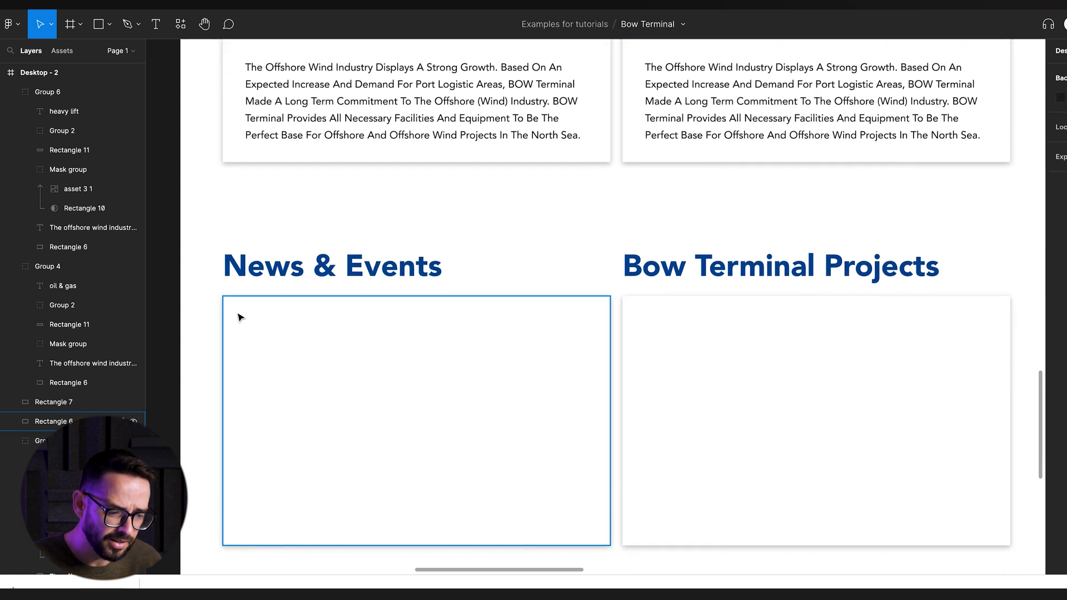
scroll(403, 236, "down", 5)
Duplicate the East Anglia One project row in the Bow Terminal Projects card.
left_click_drag(358, 239, 450, 300)
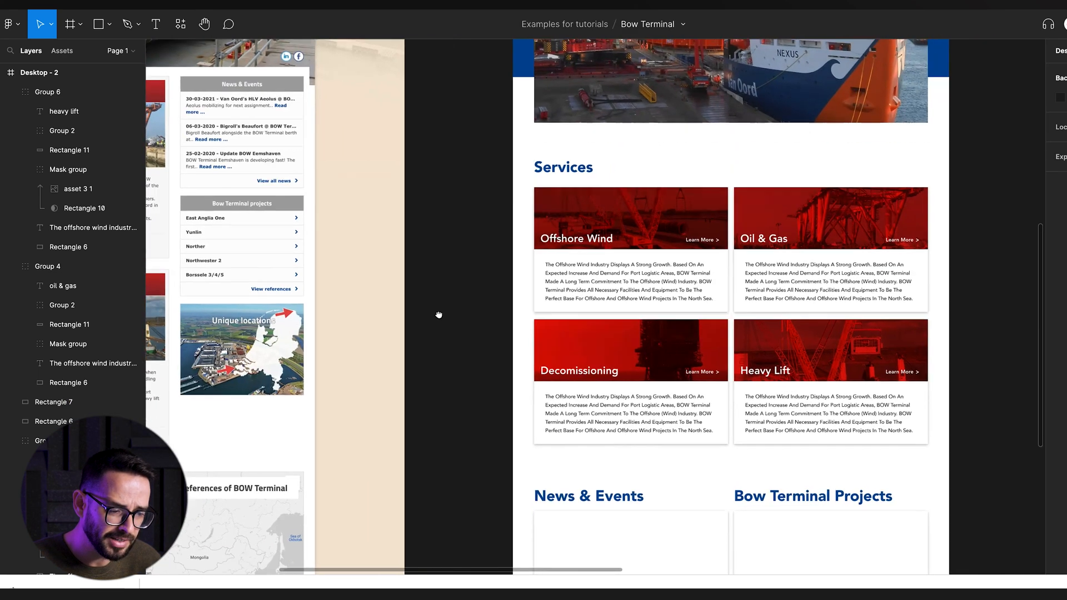
left_click_drag(358, 276, 406, 208)
scroll(412, 220, "up", 3)
scroll(412, 222, "up", 3)
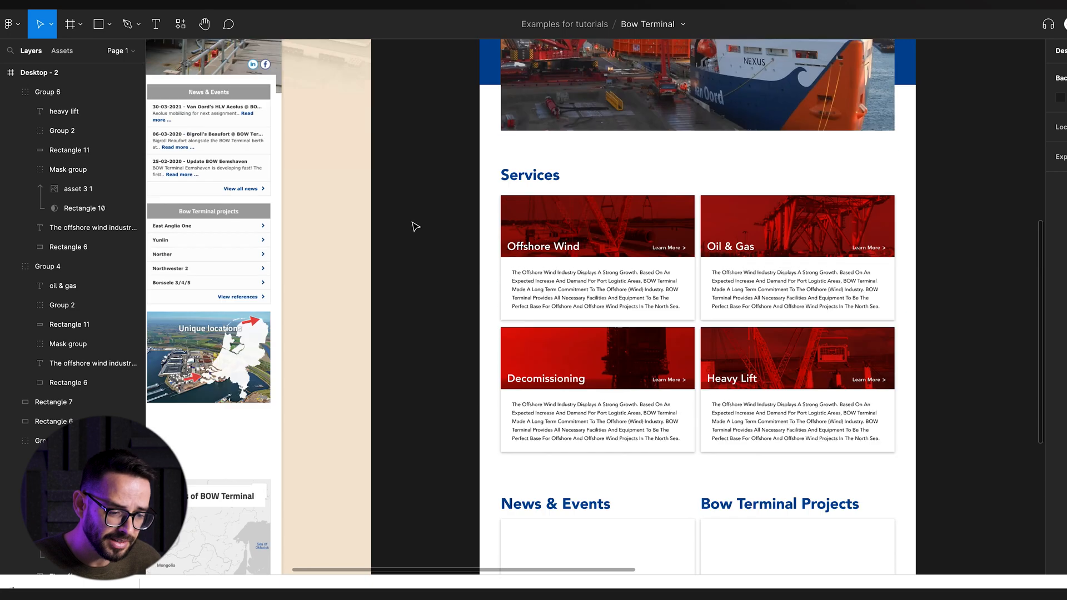
scroll(413, 221, "up", 4)
scroll(414, 224, "up", 4)
scroll(414, 226, "down", 5)
scroll(415, 226, "up", 2)
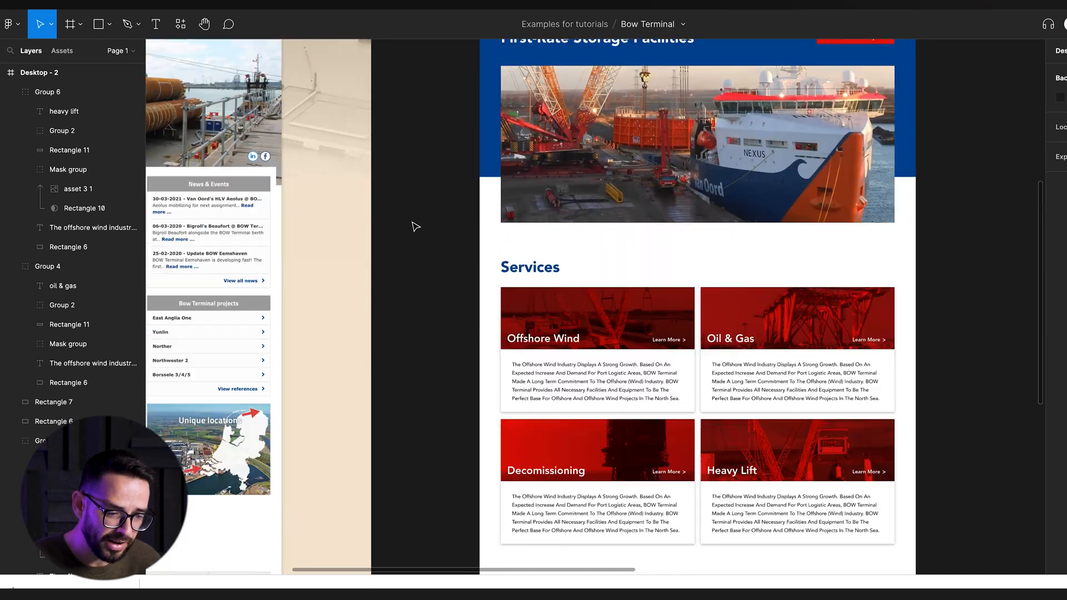
scroll(415, 227, "up", 2)
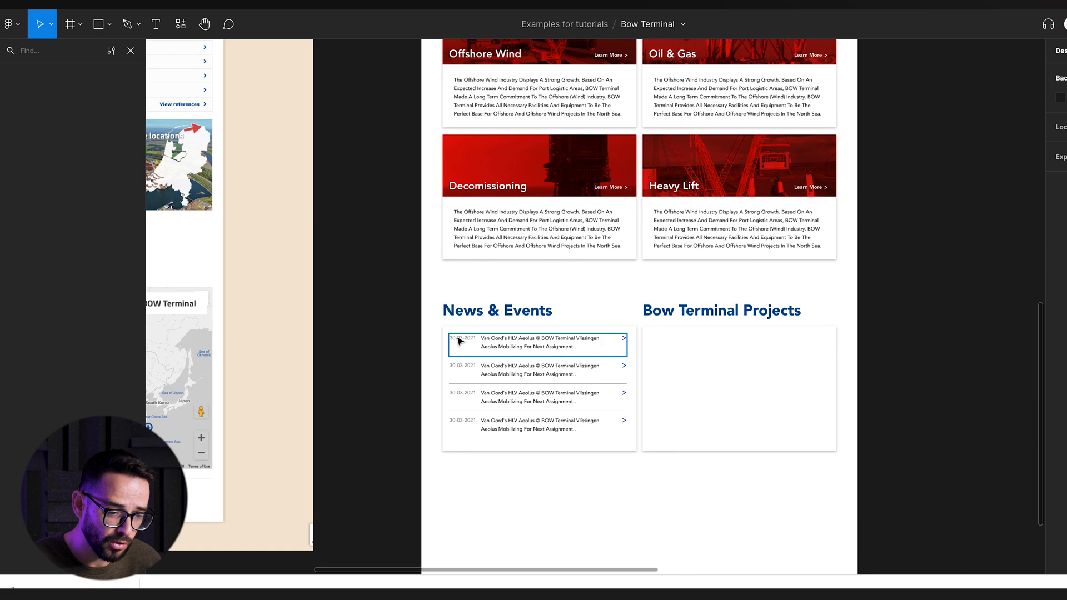
scroll(400, 392, "up", 5)
left_click(650, 251)
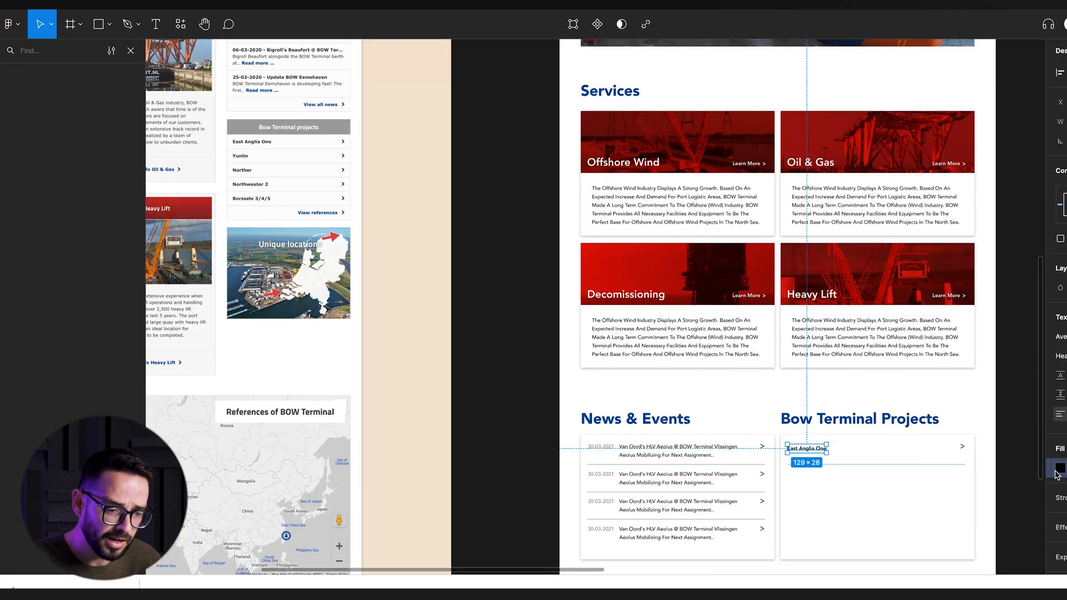
key("ctrl+d")
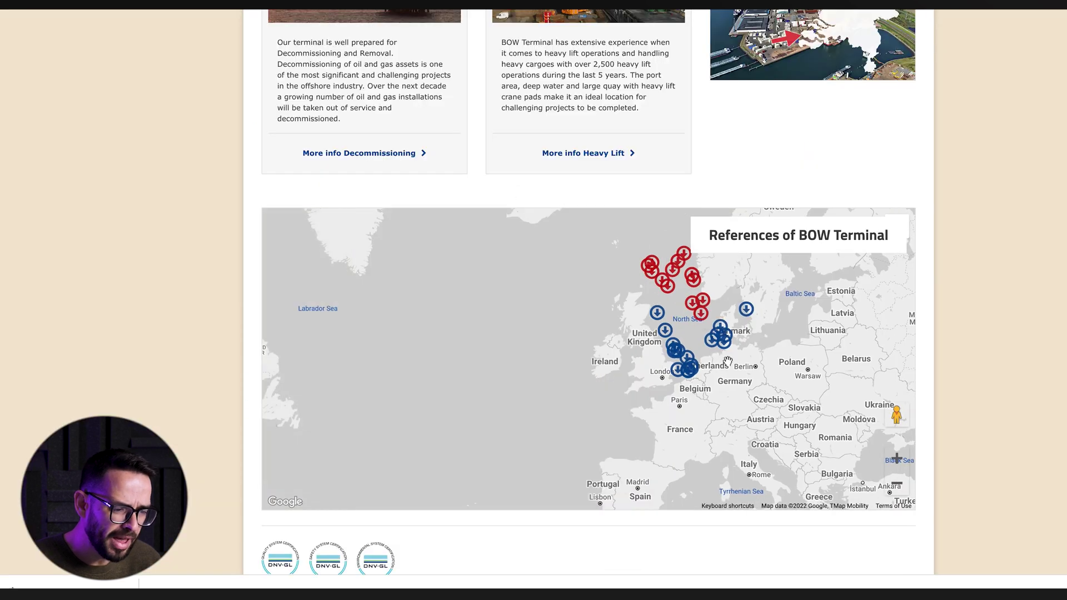
mouse_move(727, 360)
left_mouse_down()
mouse_move(666, 358)
mouse_move(679, 367)
left_mouse_up()
scroll(718, 377, "up", 2)
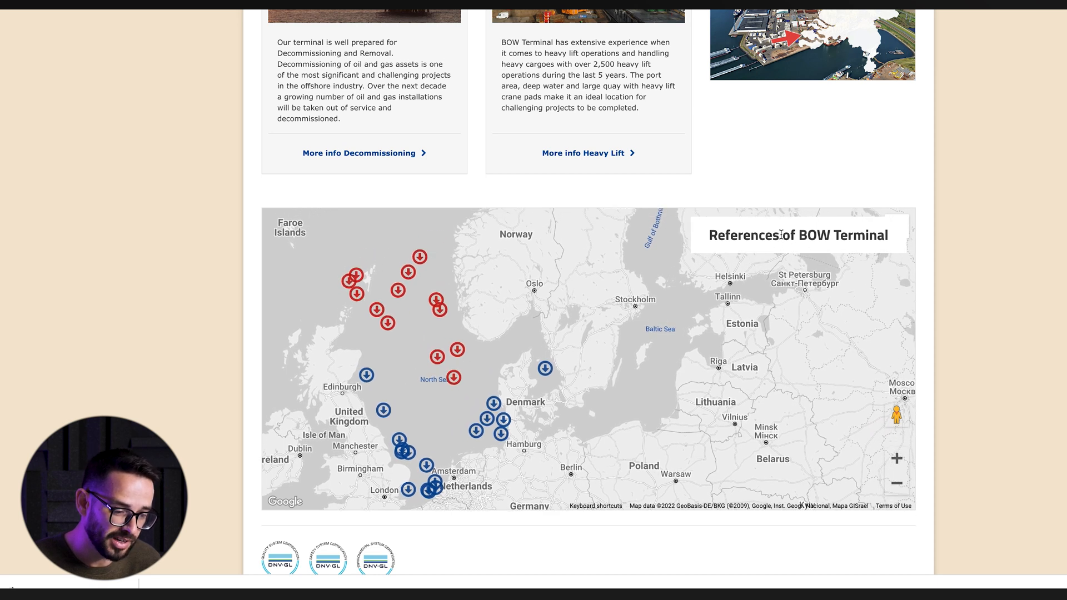
Zoom the map to the North Sea and capture the References map region as a screenshot.
left_click(898, 460)
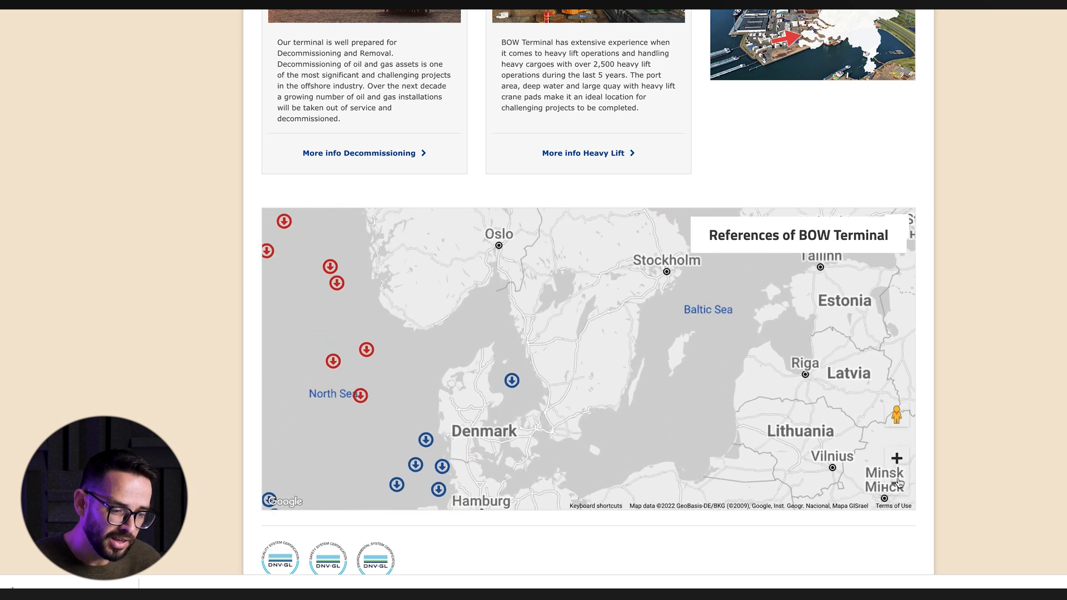
left_click(897, 484)
left_click(897, 484)
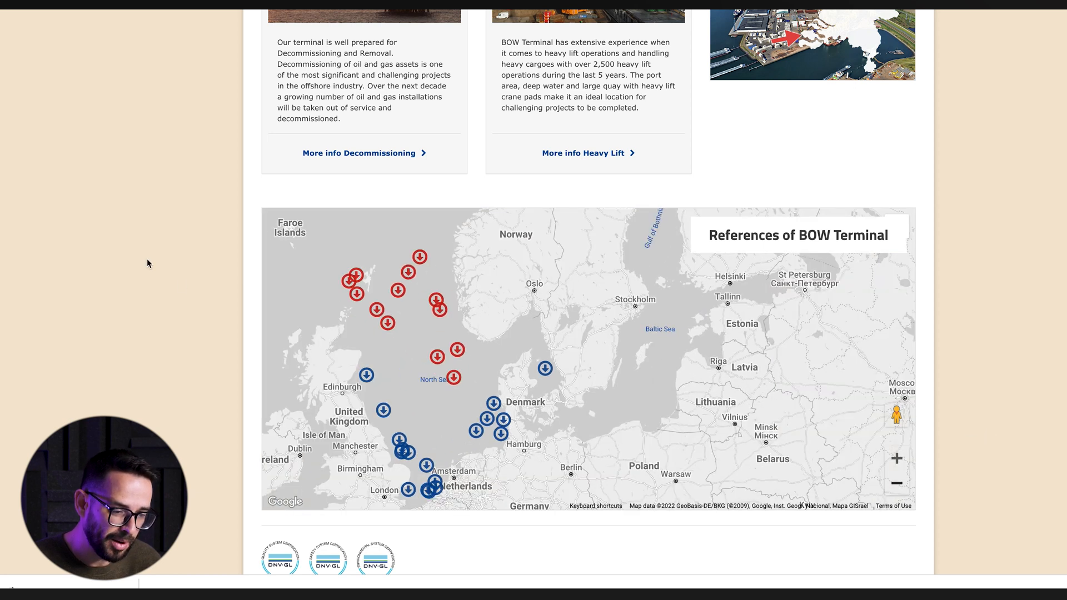
key("super+shift+4")
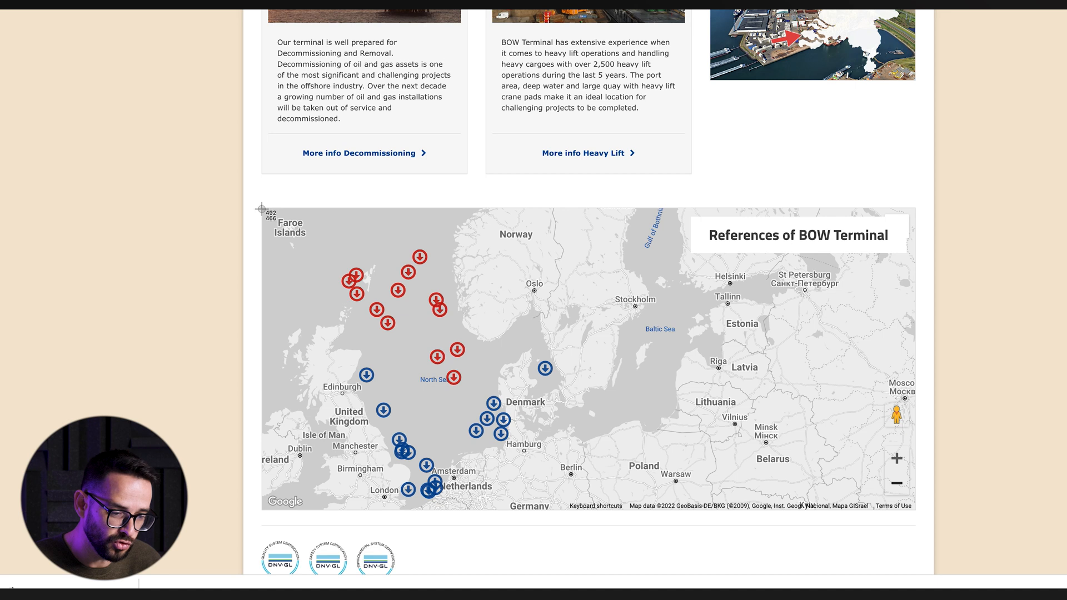
left_click_drag(262, 208, 934, 522)
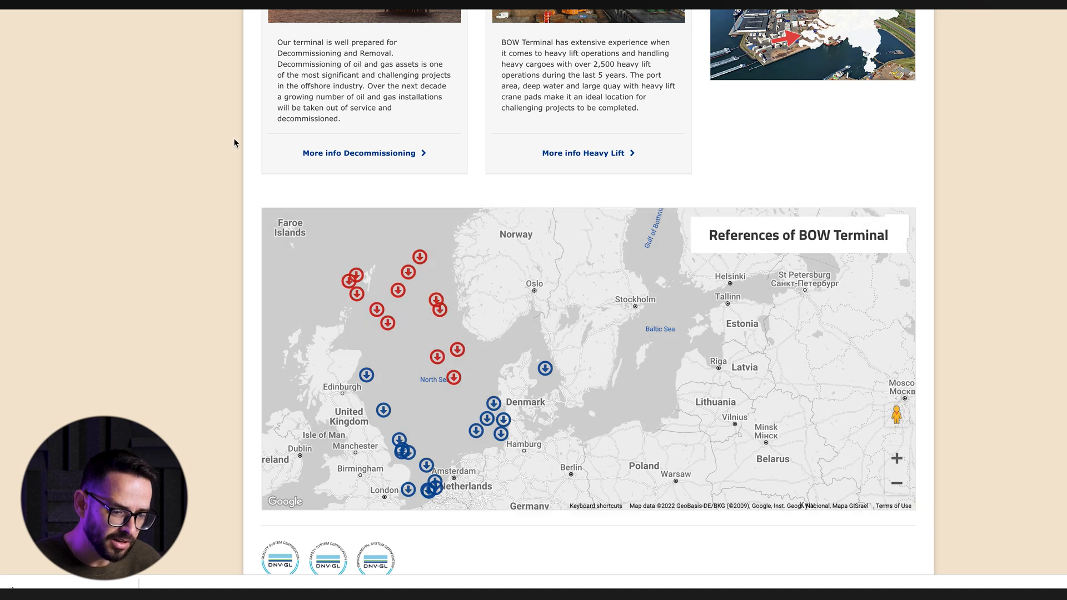
Paste the captured map image into the Desktop - 2 frame and move it to the page bottom.
key("super+Tab")
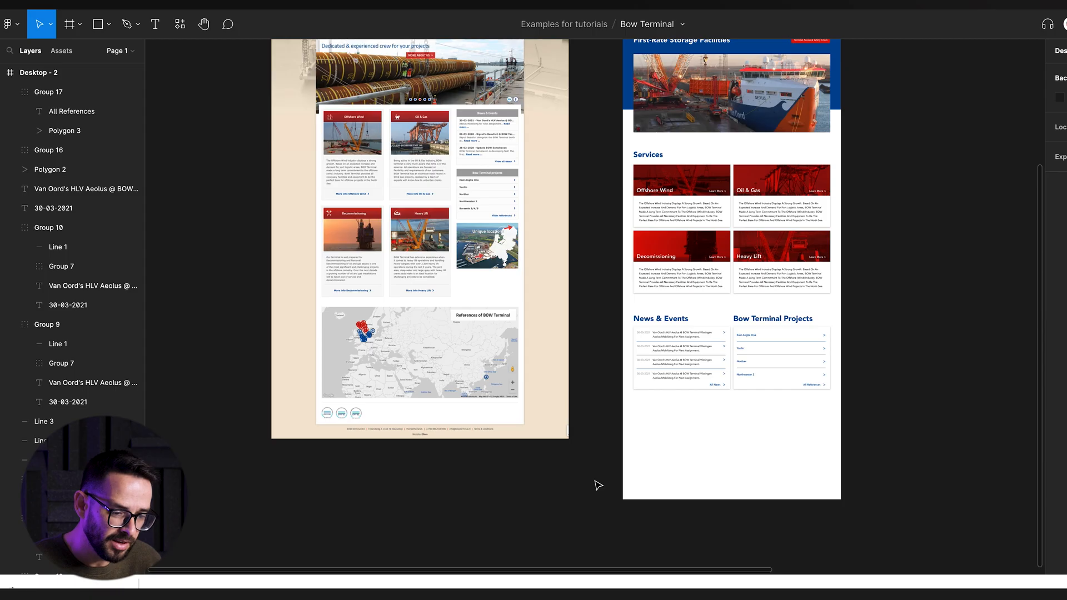
scroll(597, 484, "down", 3)
left_click(750, 283)
scroll(696, 281, "down", 3)
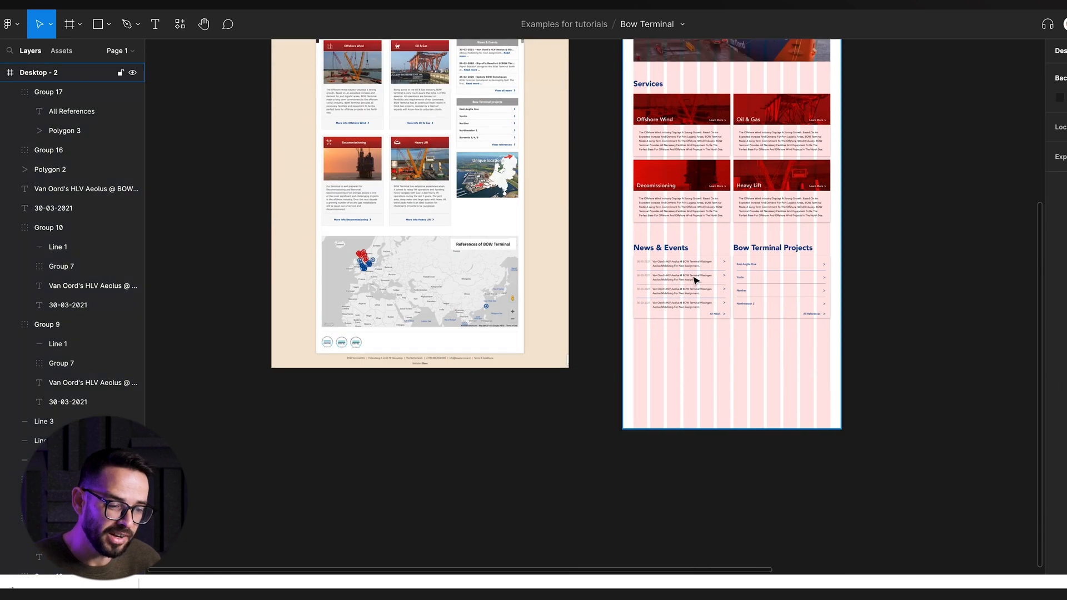
key("ctrl+v")
left_click_drag(650, 333, 725, 379)
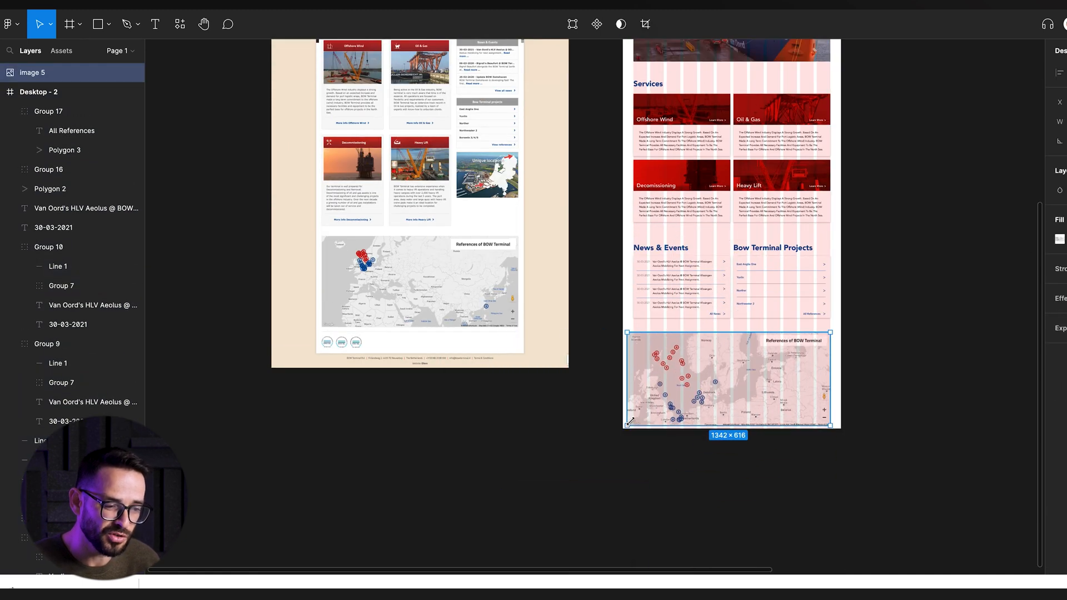